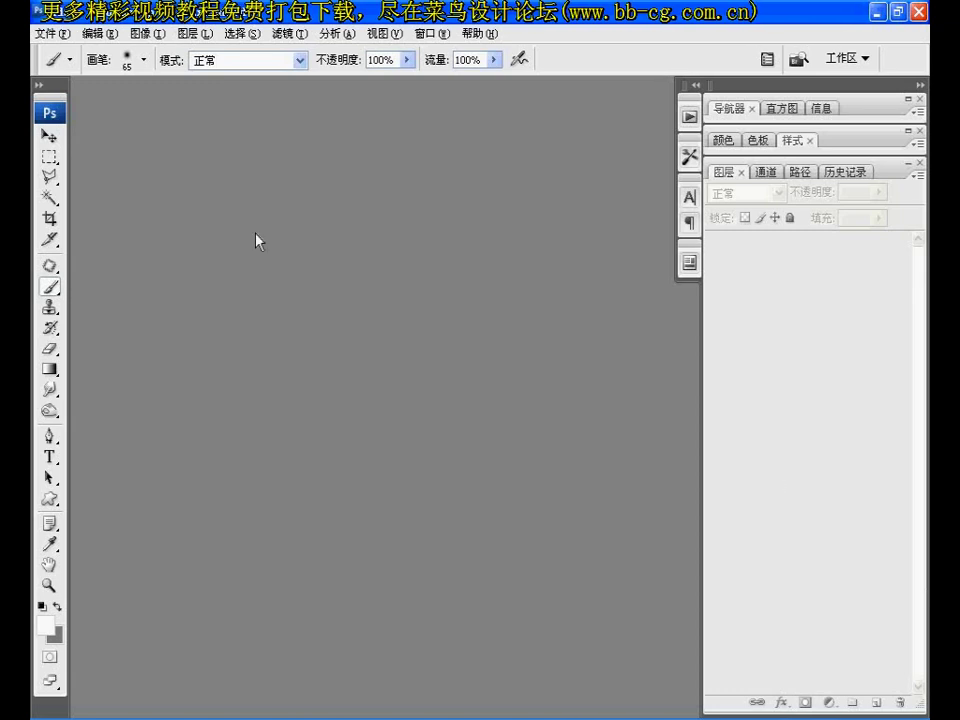
- Open 美女37.jpg from the 素材图片 folder as a single Background layer
left_click(44, 36)
left_click(63, 60)
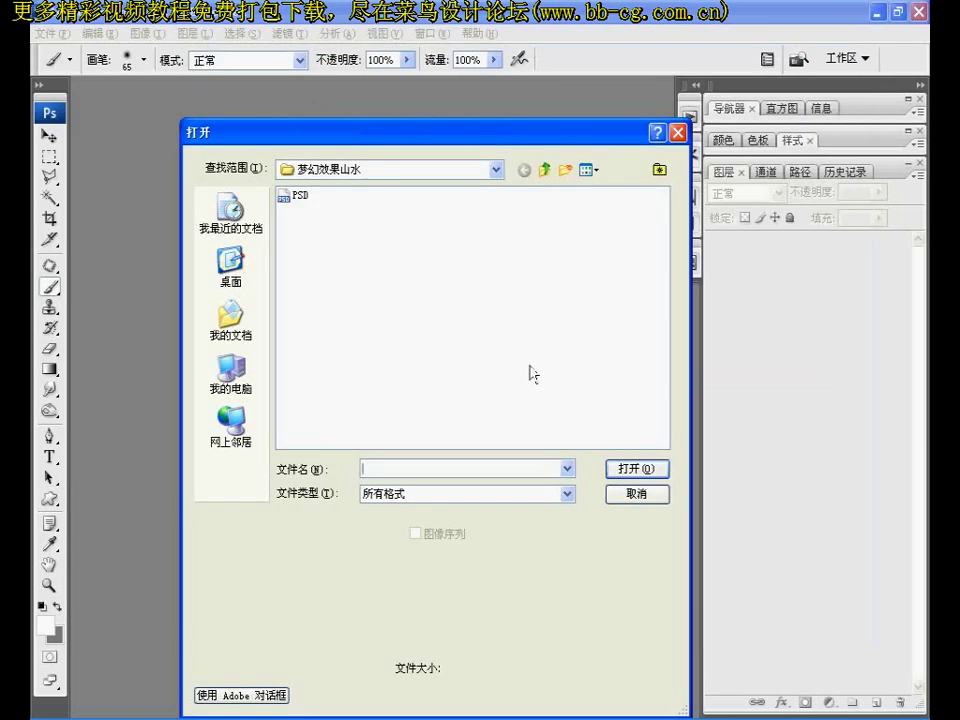
left_click(600, 274)
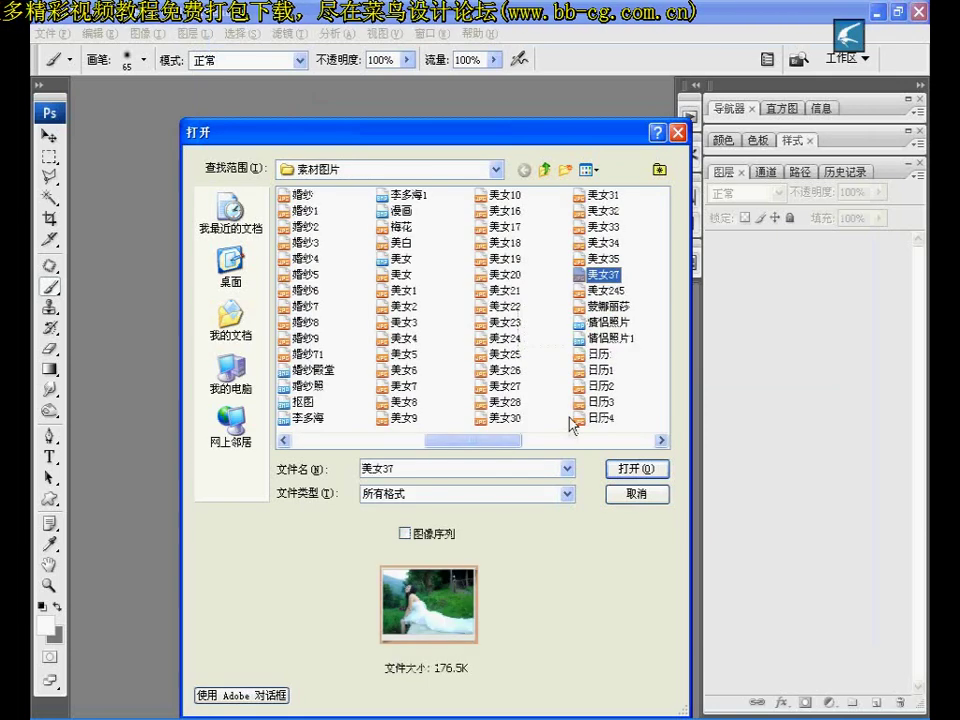
left_click(655, 470)
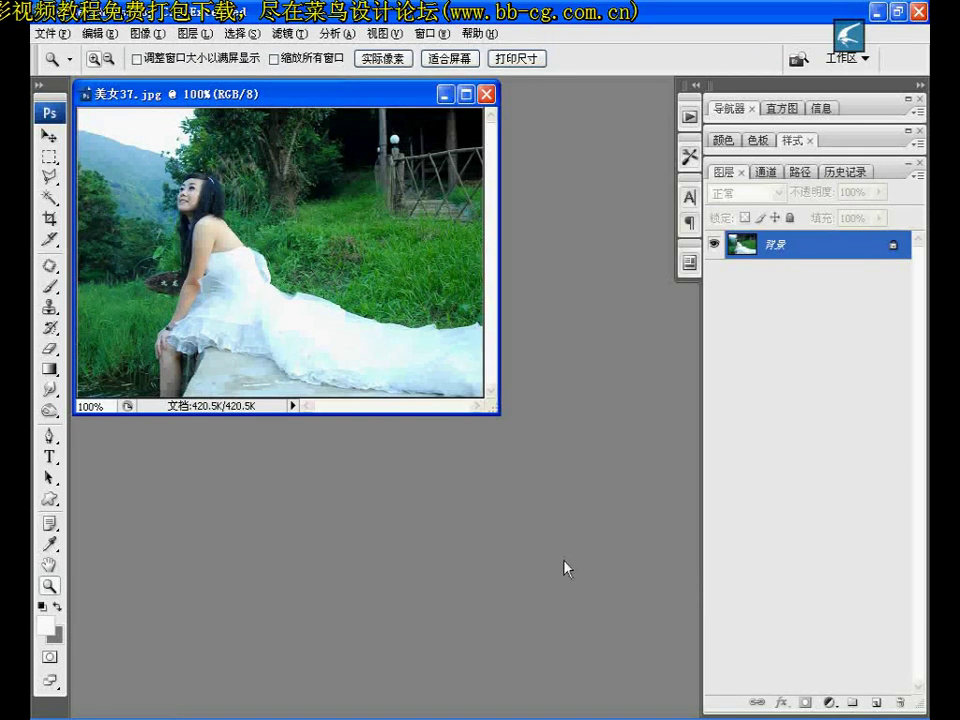
- In Hue/Saturation, set hue to 155 and the Cyans hue to 25
left_click(145, 33)
mouse_move(215, 76)
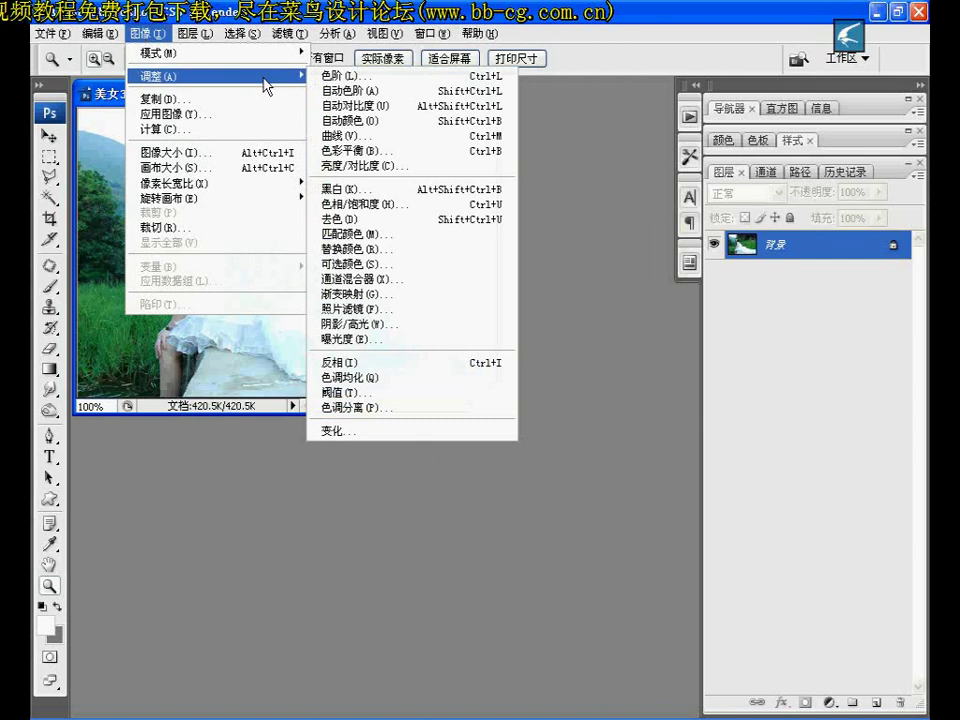
left_click(368, 204)
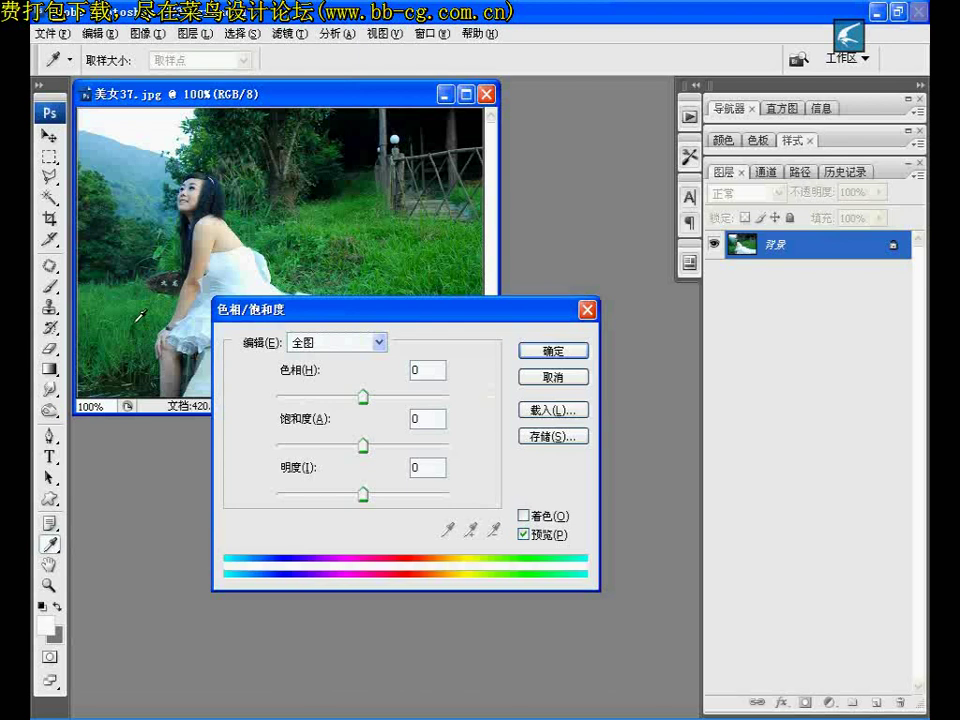
left_click(356, 225)
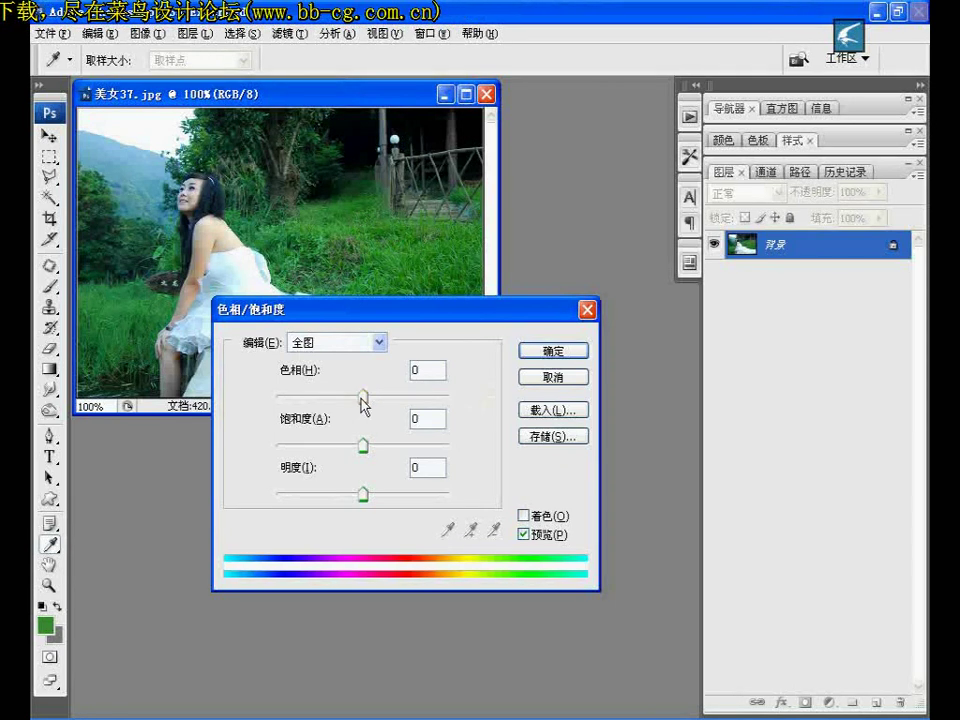
left_click_drag(363, 398, 456, 400)
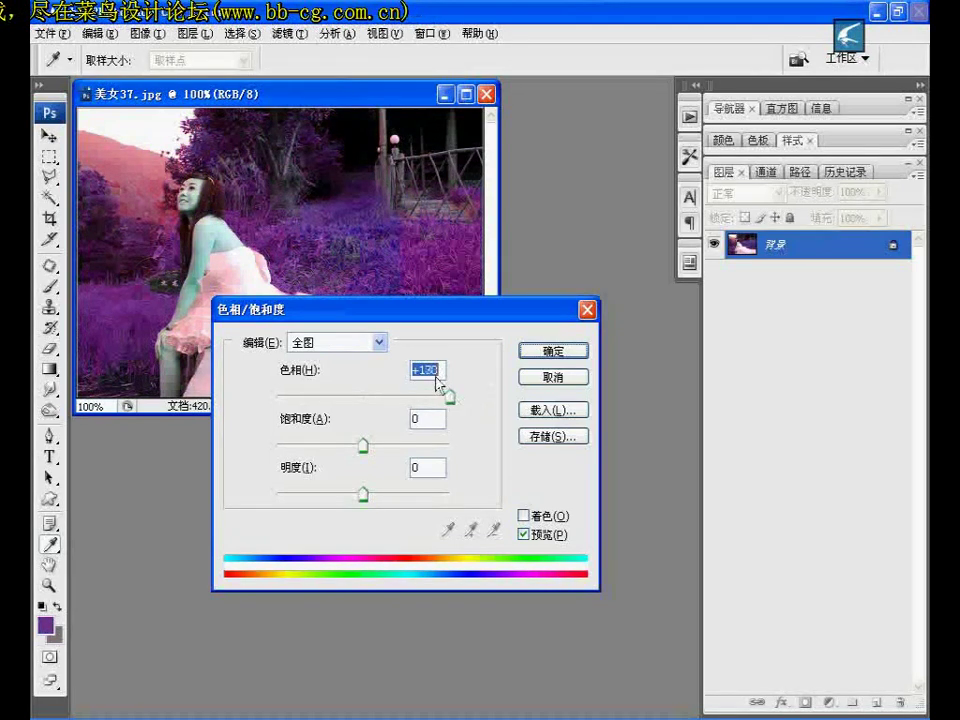
left_click(428, 370)
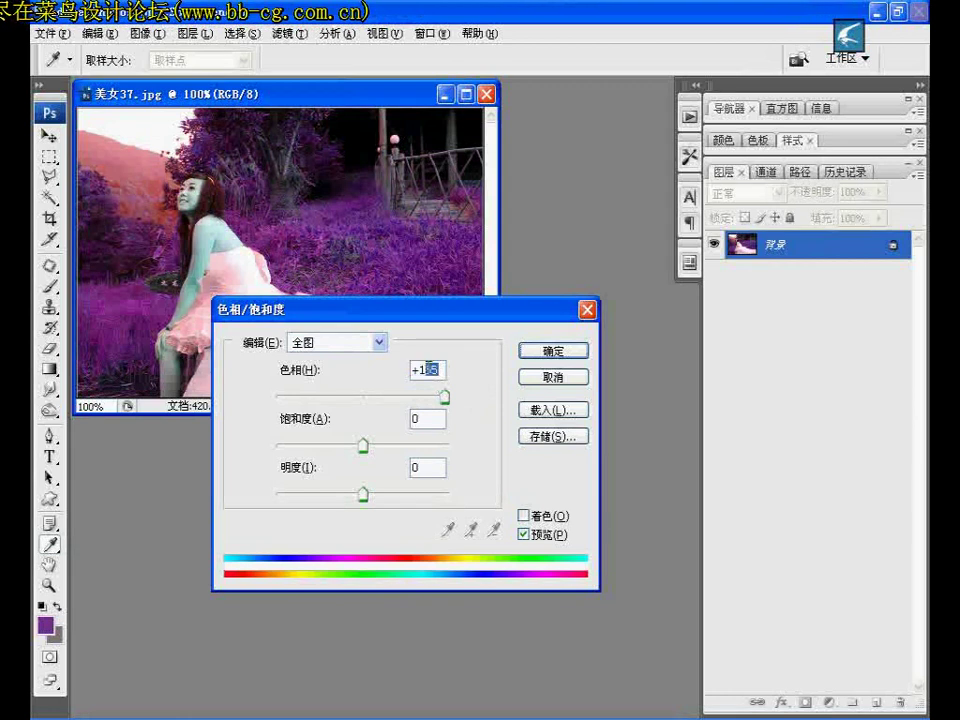
type("55")
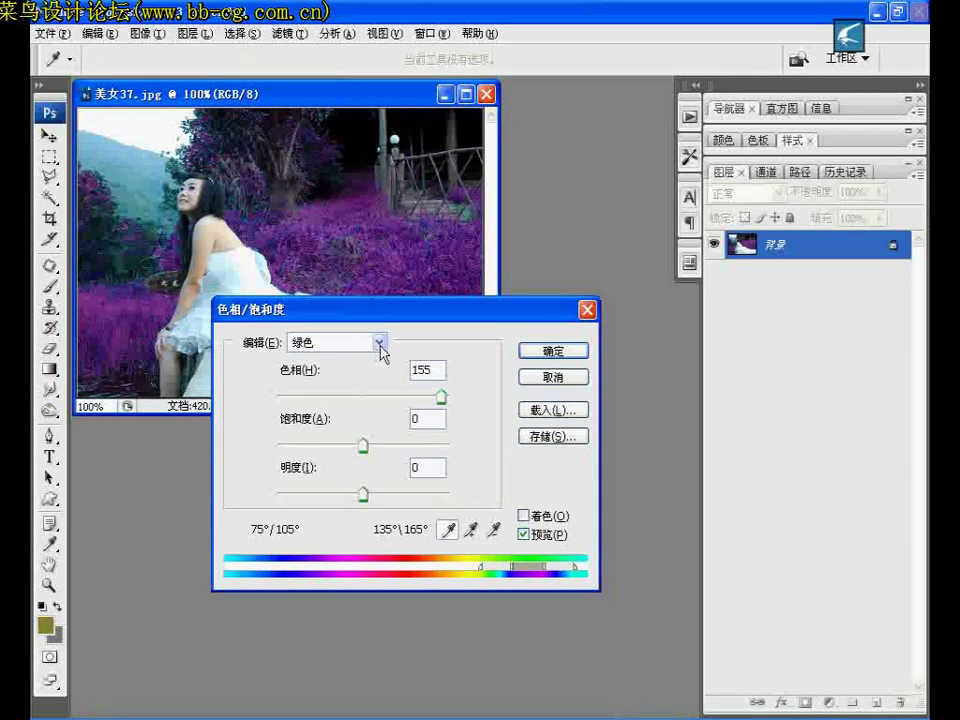
left_click(380, 344)
left_click(342, 421)
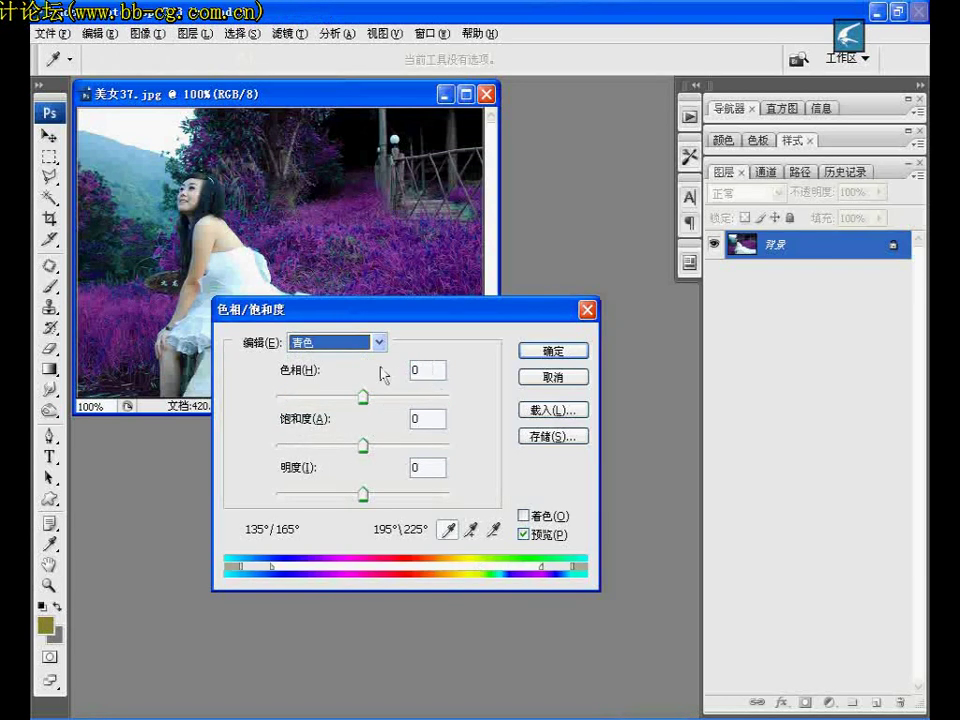
key("Tab")
type("25")
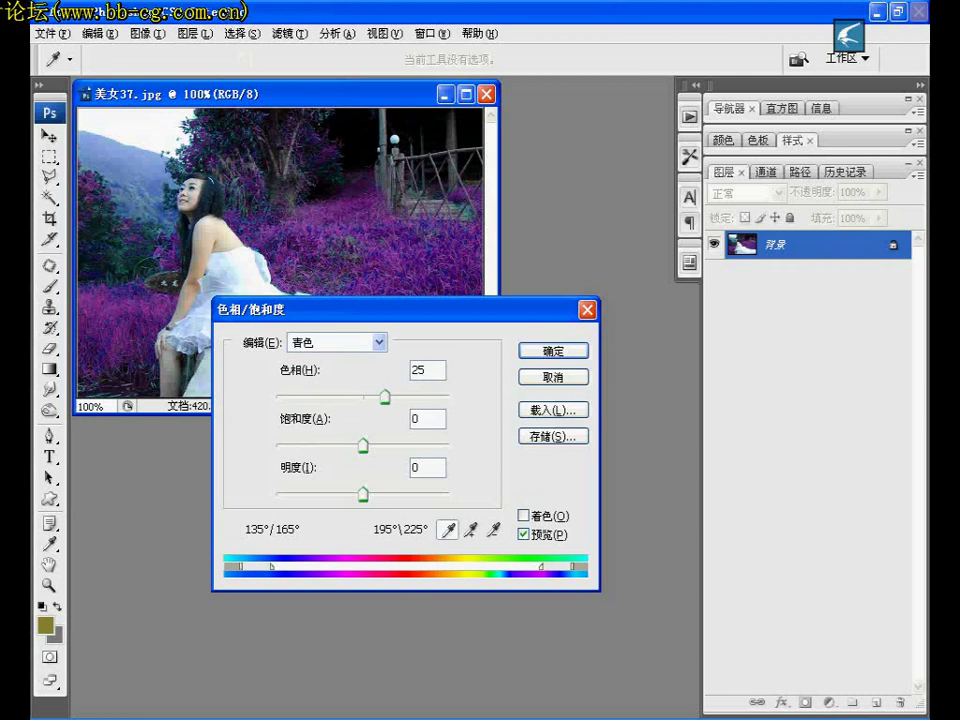
left_click(531, 352)
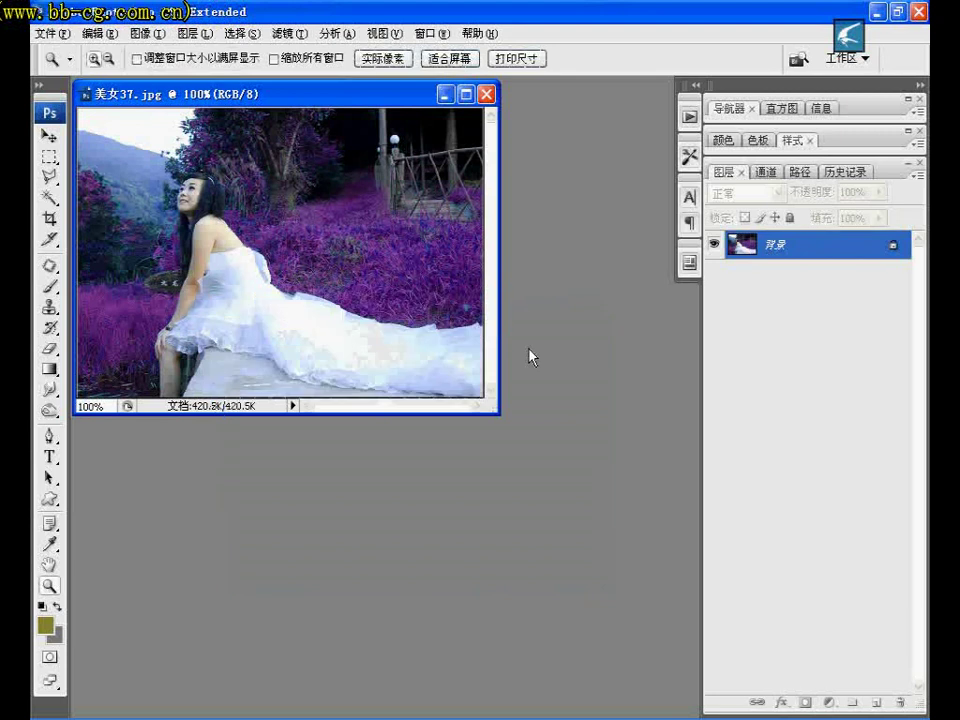
- Marquee-select the upper-right trees and railing, then feather the selection by 50 pixels
key("m")
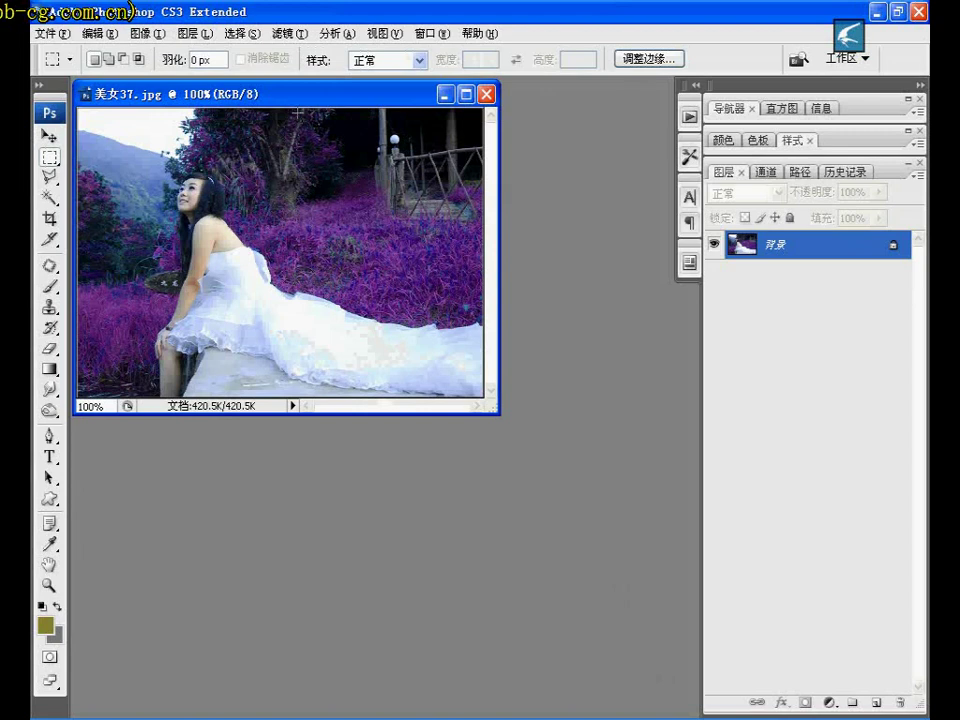
mouse_move(298, 108)
left_mouse_down()
mouse_move(381, 204)
mouse_move(488, 248)
mouse_move(485, 260)
left_mouse_up()
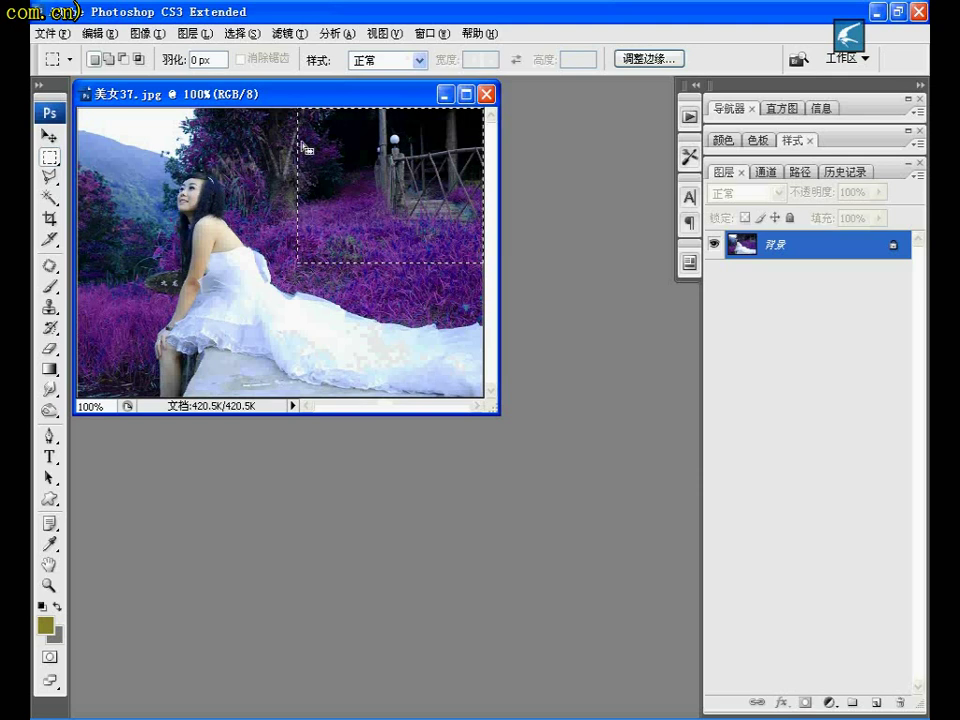
left_click(242, 35)
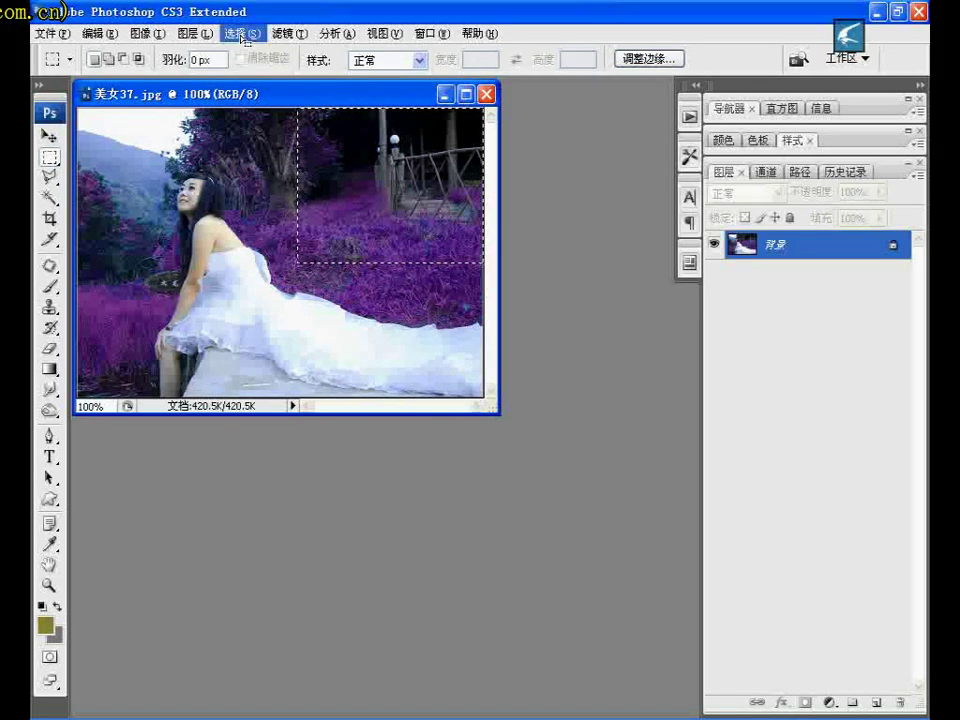
mouse_move(312, 213)
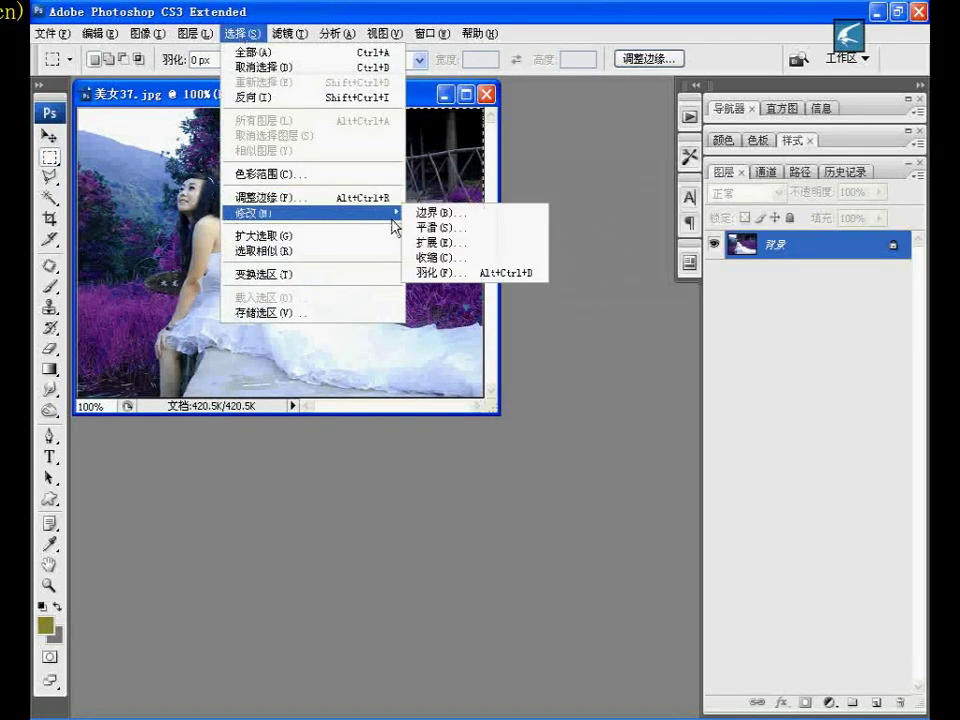
left_click(428, 275)
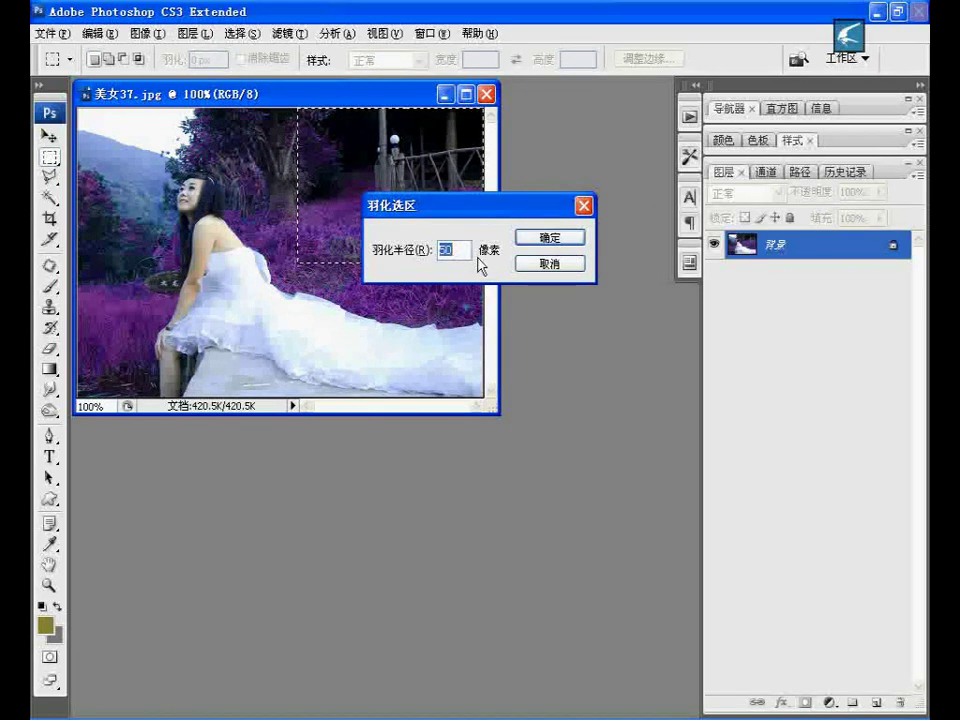
left_click(551, 238)
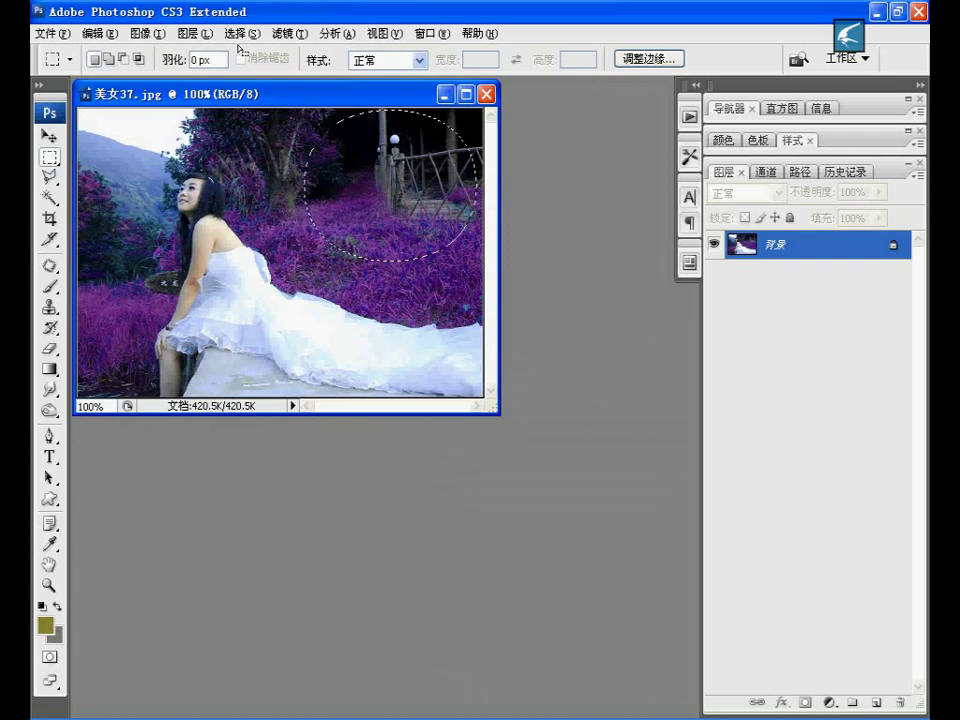
- Darken the feathered railing area nearly to black with a steep Curves adjustment (output 57)
left_click(158, 42)
mouse_move(145, 33)
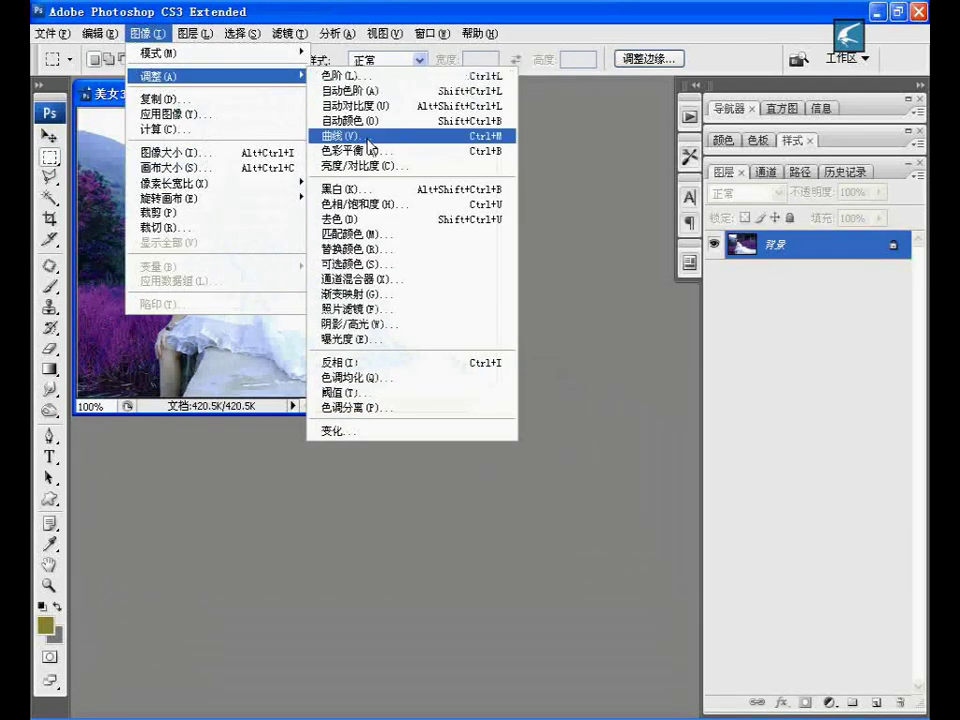
left_click(370, 143)
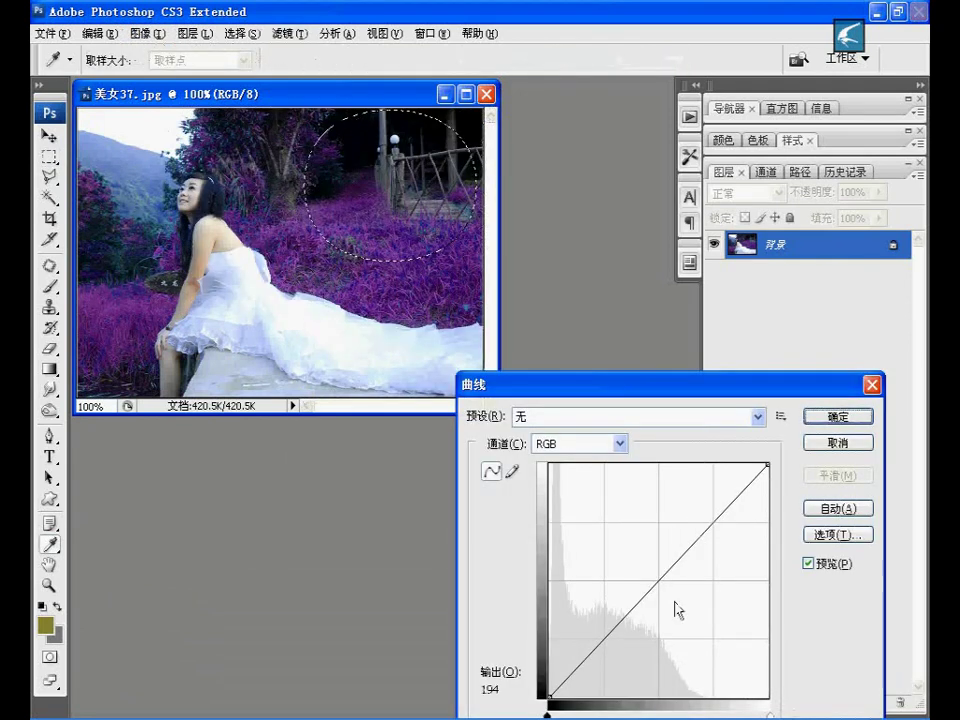
left_click_drag(659, 589, 750, 646)
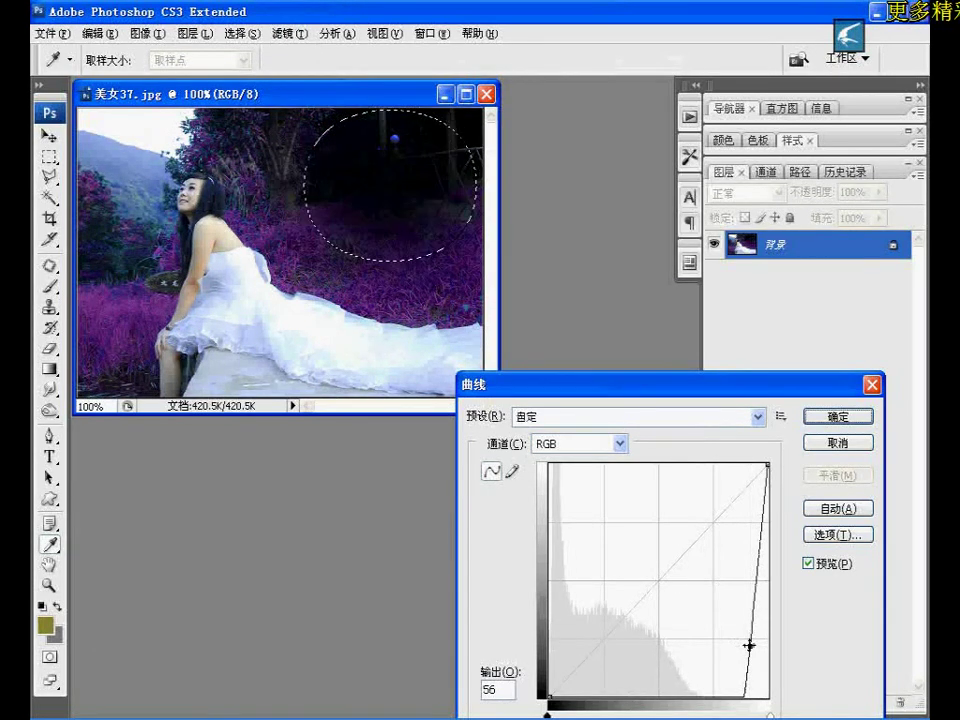
left_click_drag(749, 646, 758, 646)
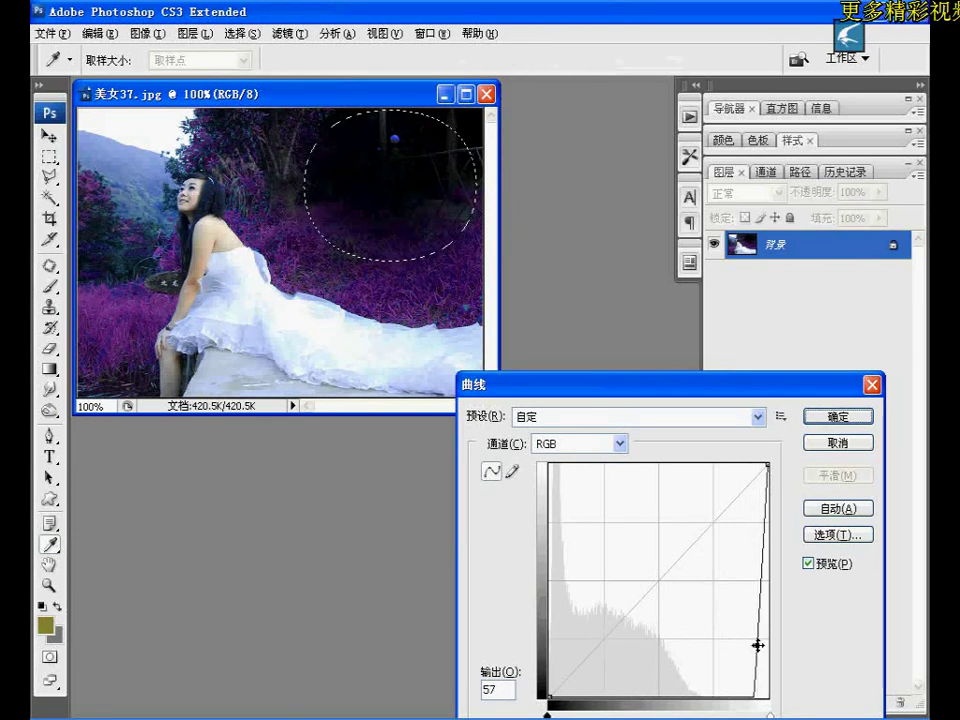
left_click(837, 417)
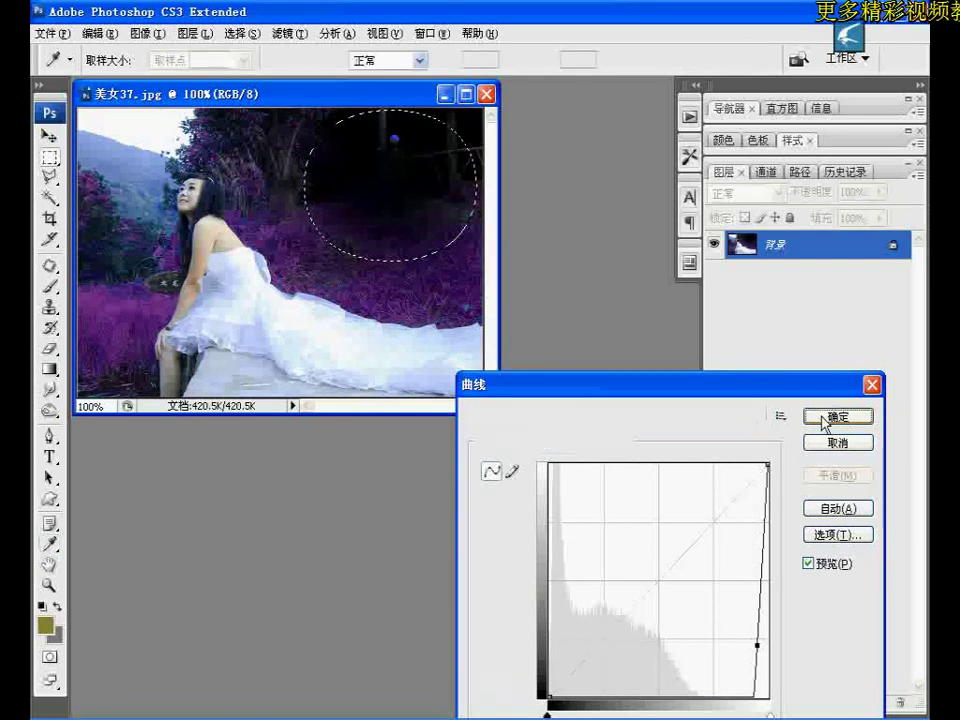
- Deselect, then trace the bride and her white dress with the Polygonal Lasso
key("shift+Up")
key("shift+Up")
key("shift+Up")
key("shift+Right")
key("shift+Right")
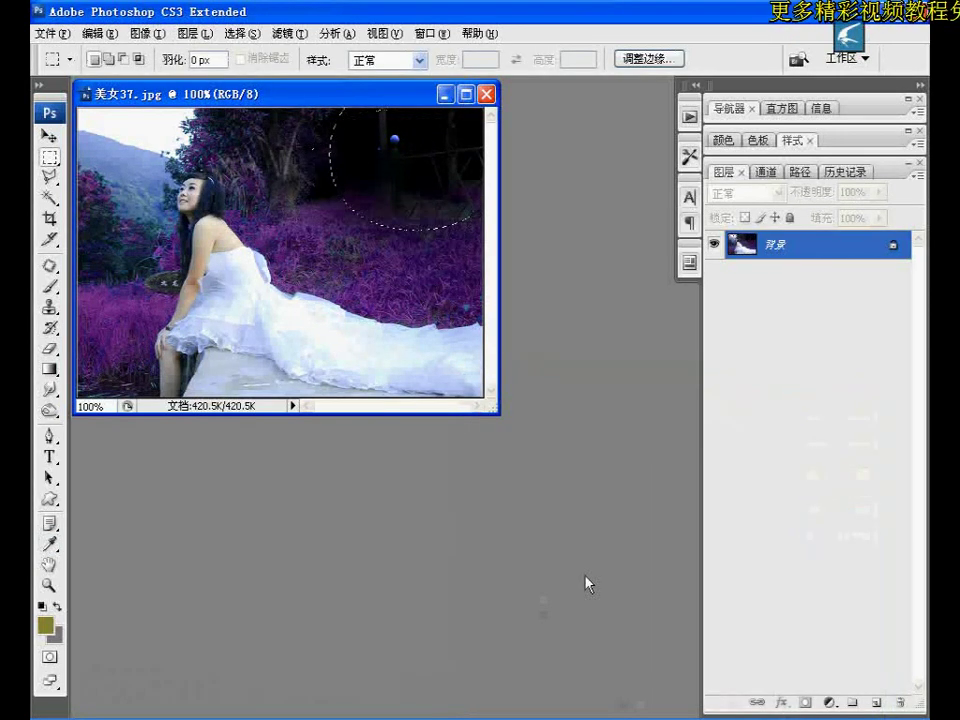
key("ctrl+d")
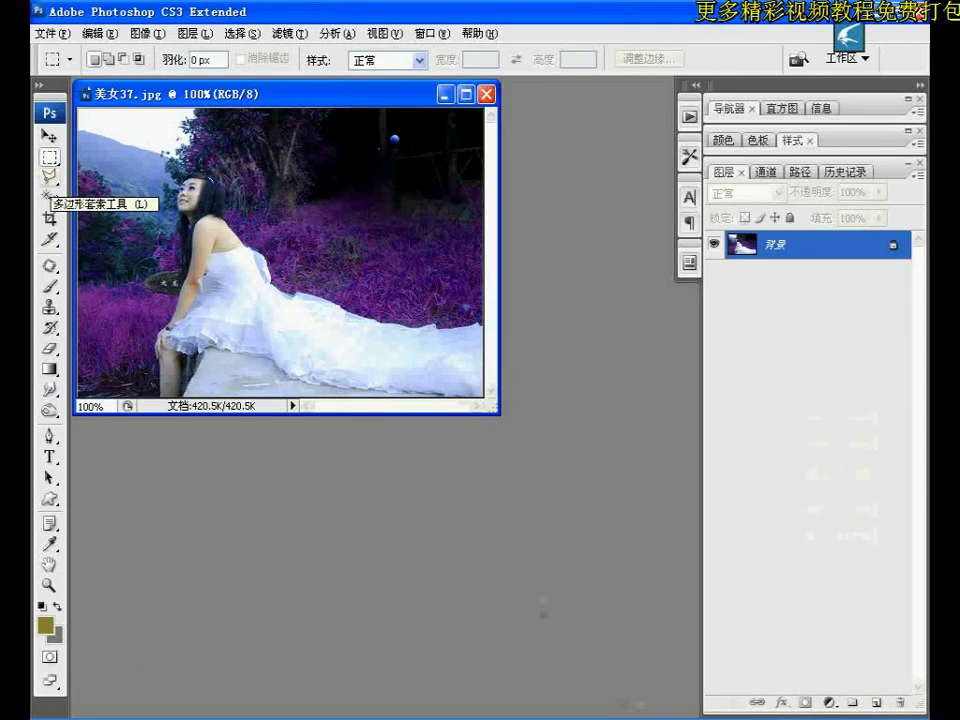
left_click(50, 181)
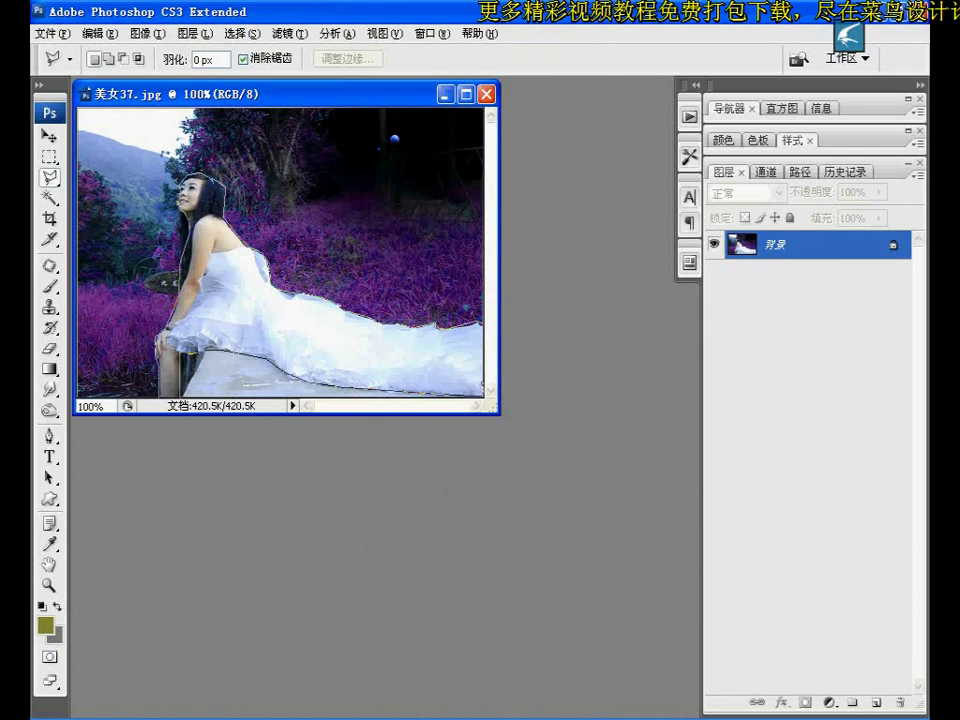
key("Escape")
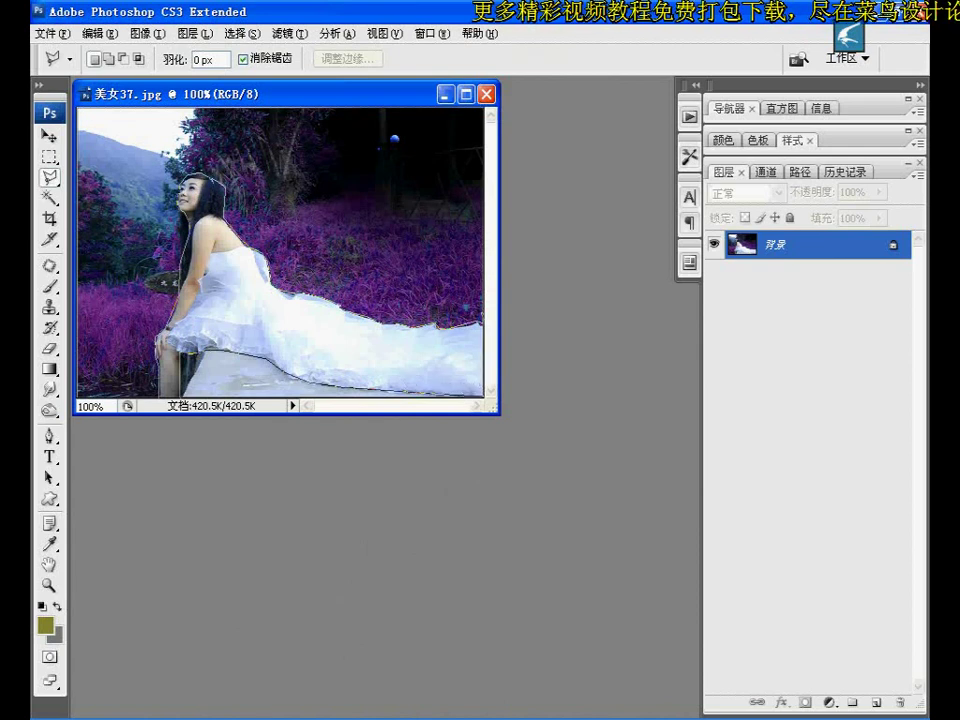
double_click(300, 243)
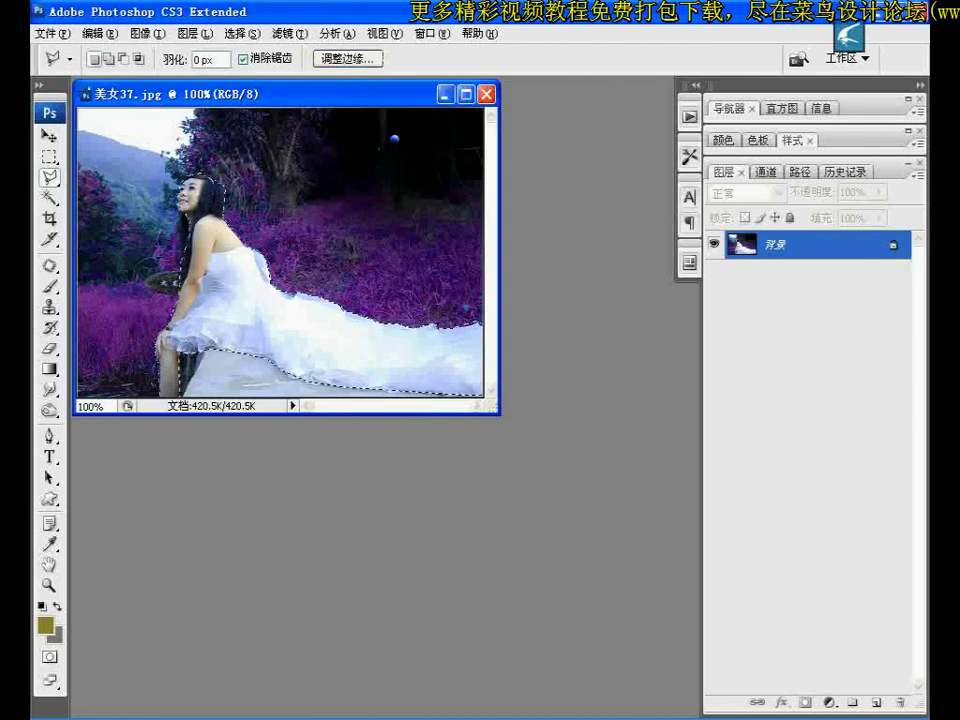
left_click(147, 33)
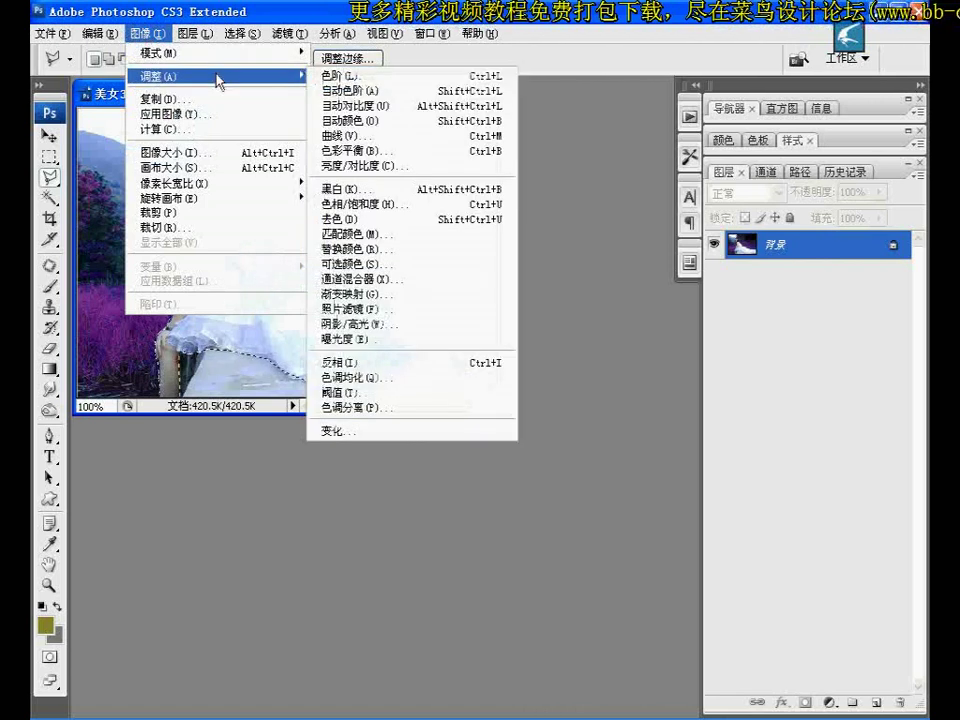
mouse_move(215, 76)
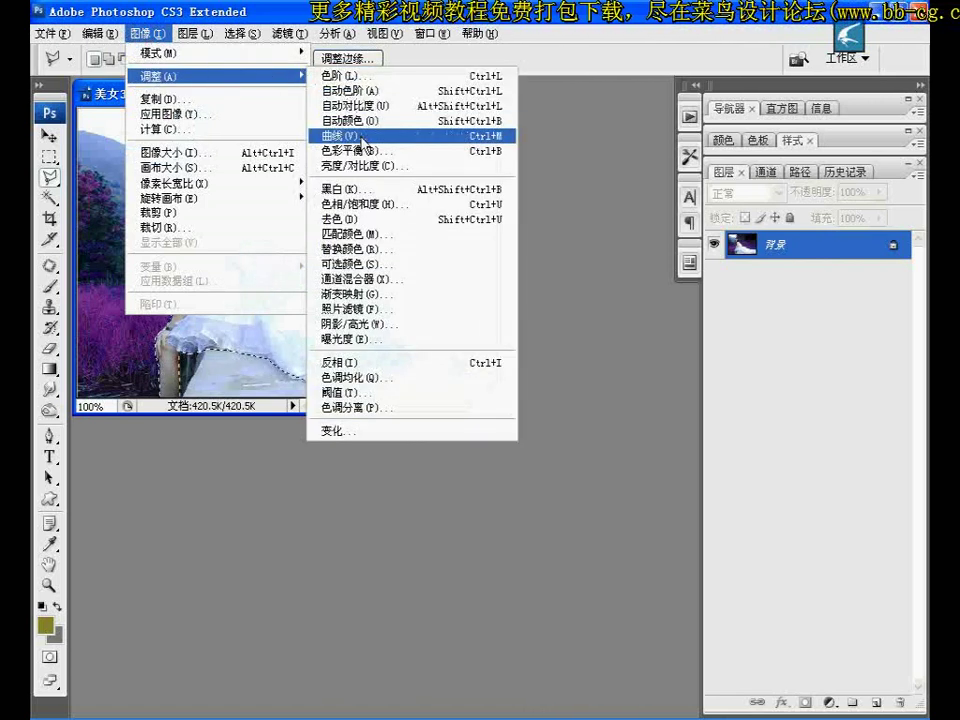
- Brighten the selected dress by raising the RGB curve in Curves
left_click(362, 136)
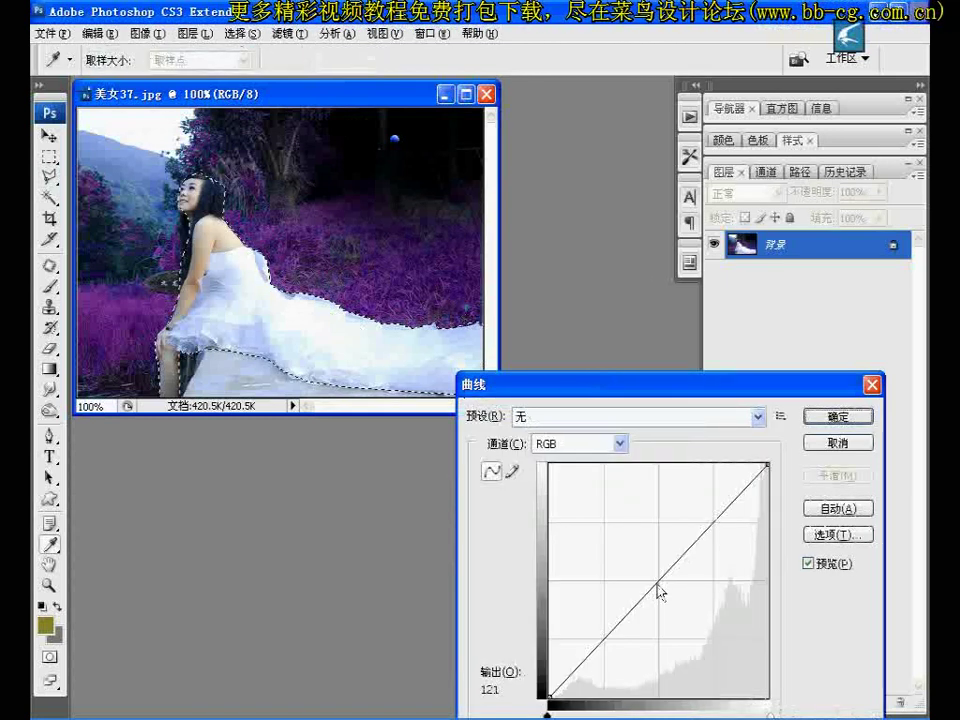
left_click_drag(658, 578, 636, 557)
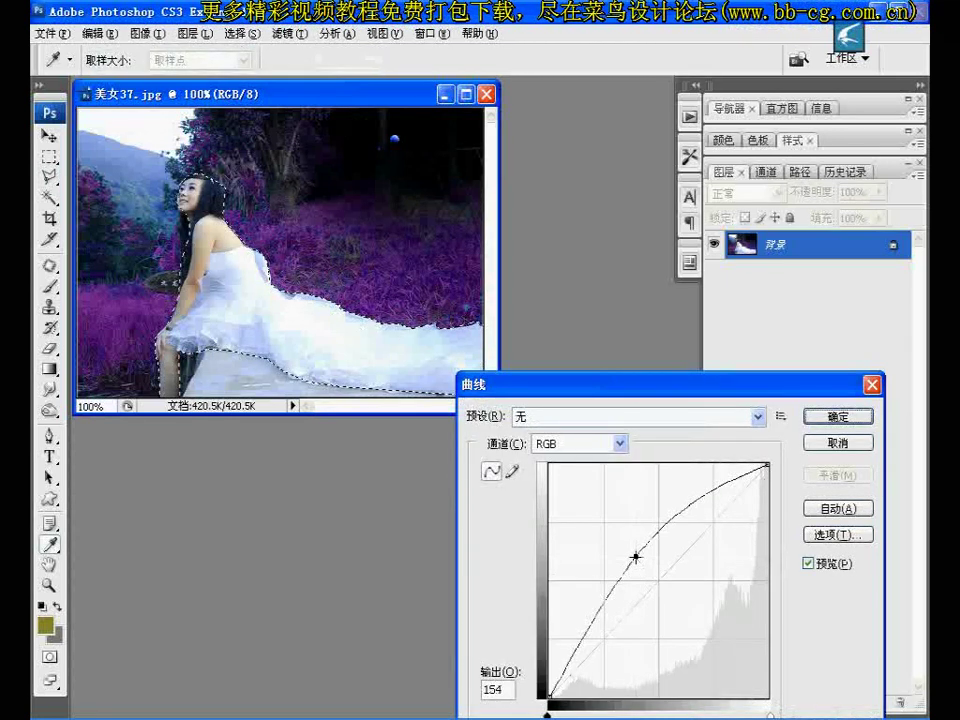
left_click_drag(636, 557, 646, 557)
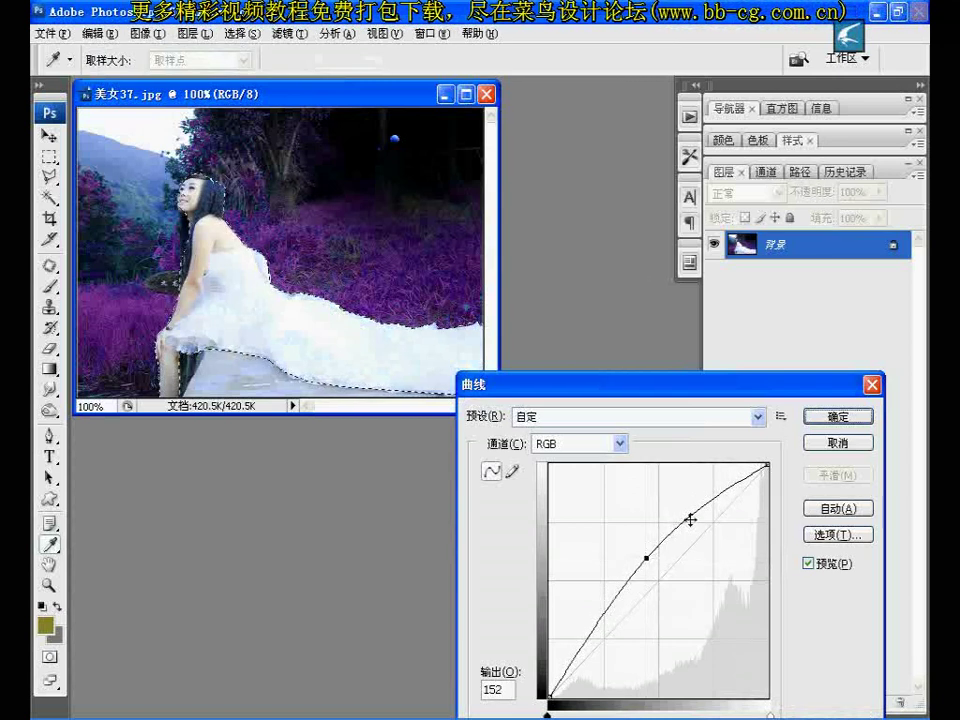
left_click(818, 416)
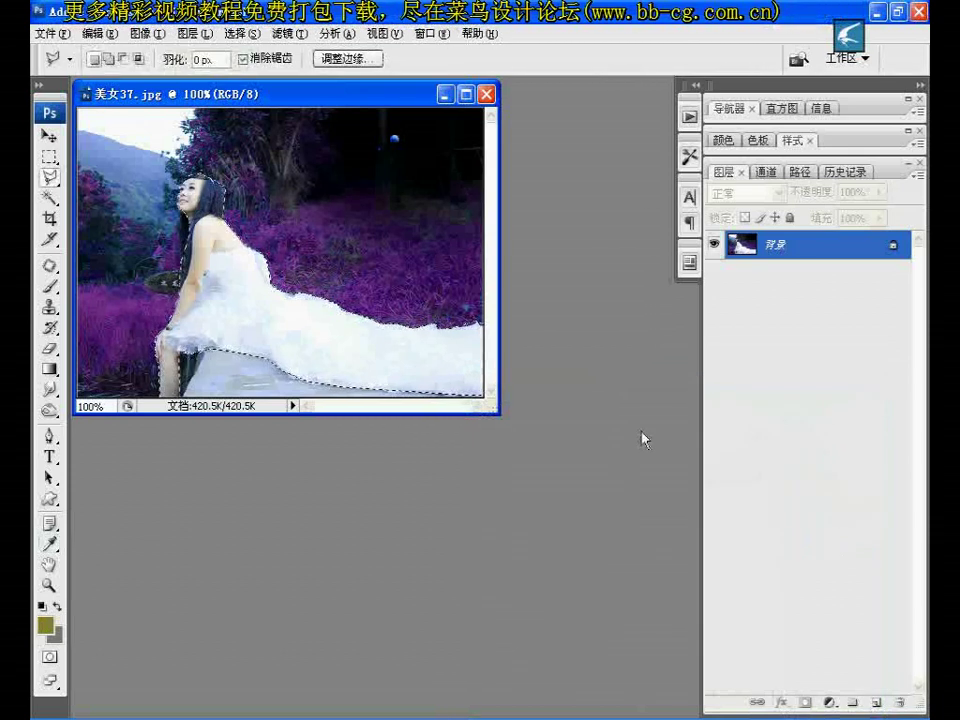
- Deselect and apply a midtone Color Balance of 0, 0, +24 toward blue
key("ctrl+d")
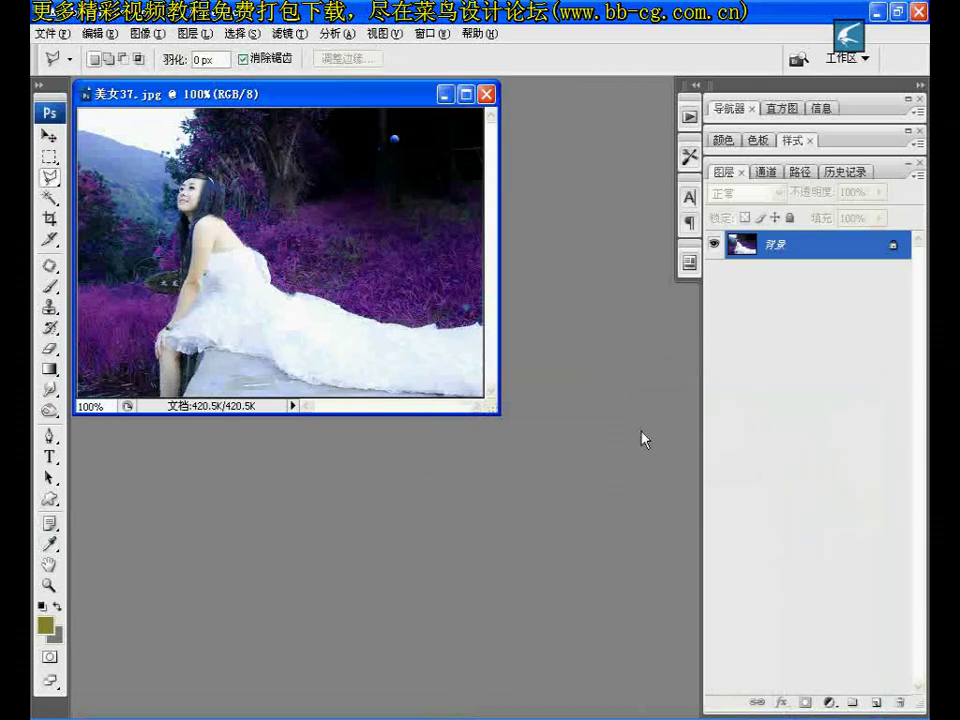
left_click(140, 34)
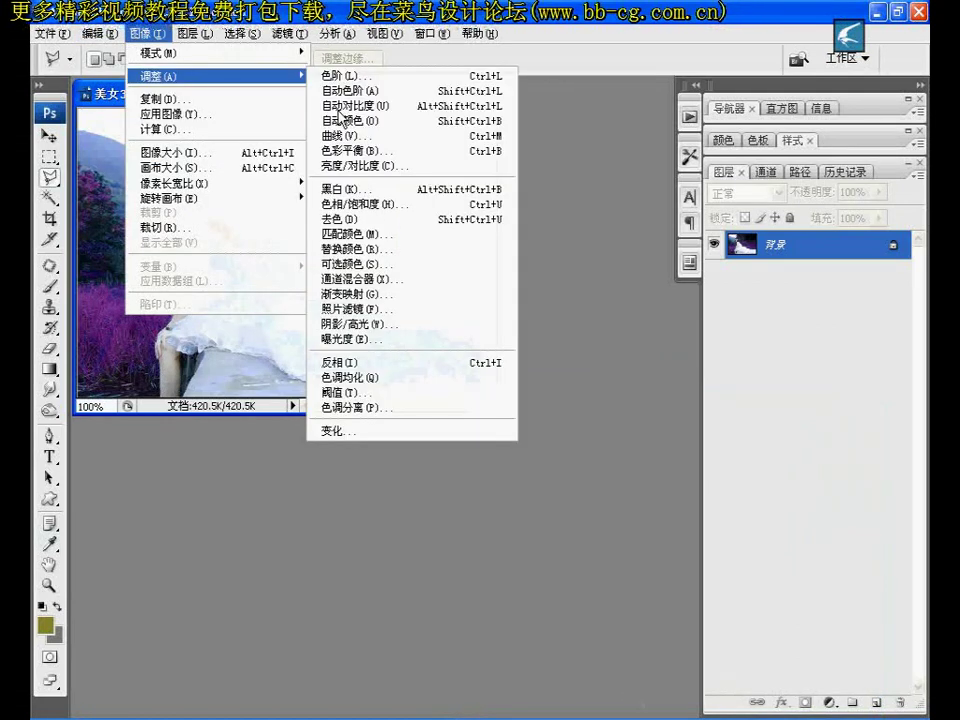
mouse_move(215, 76)
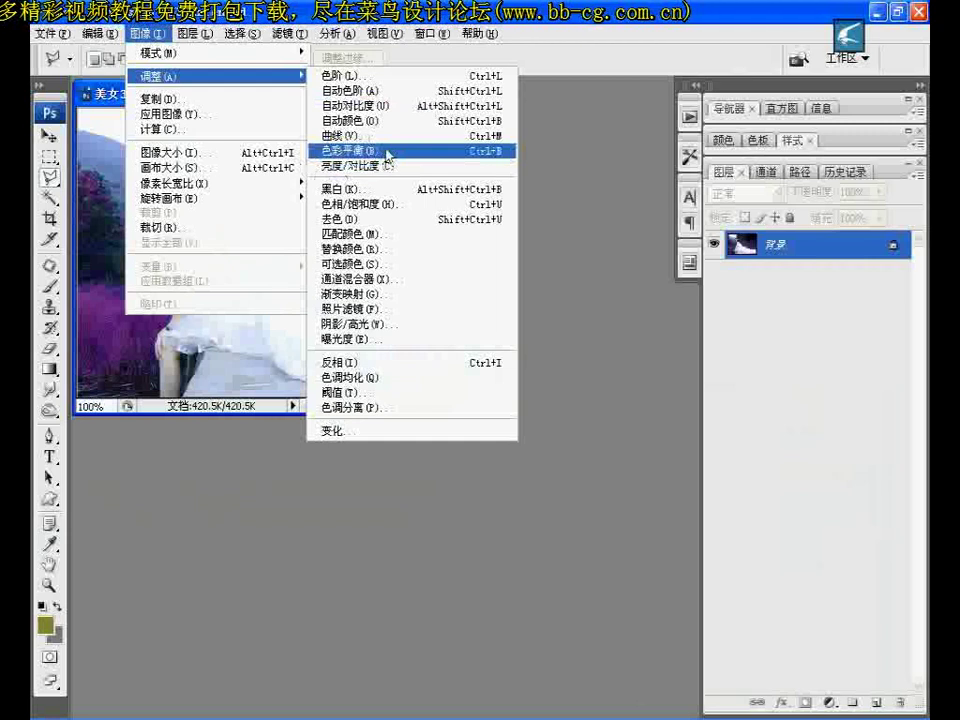
left_click(385, 150)
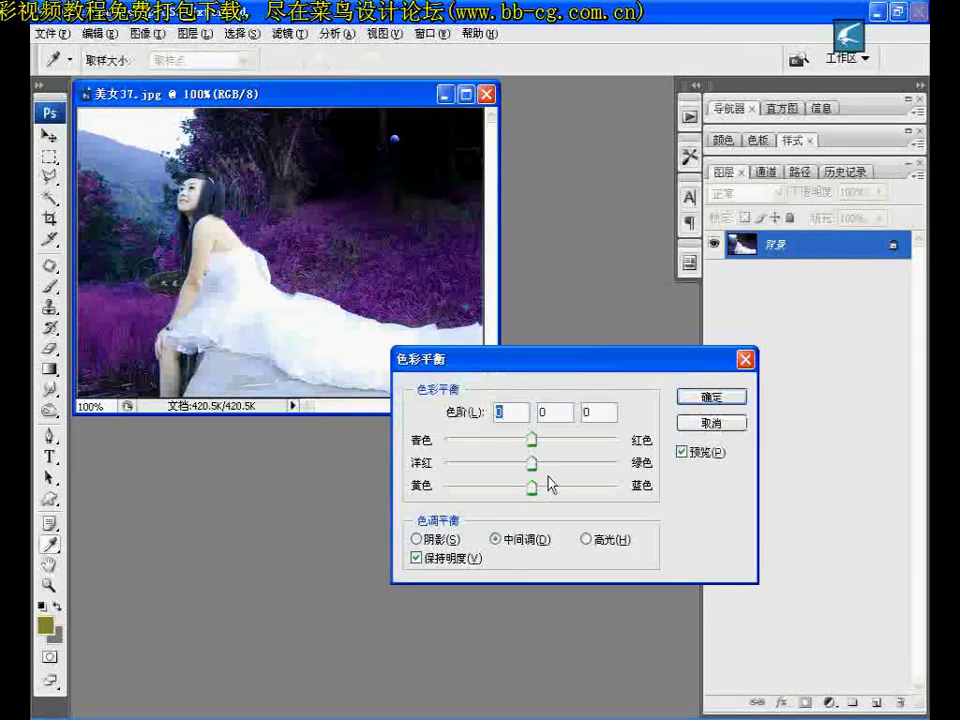
double_click(598, 412)
type("24")
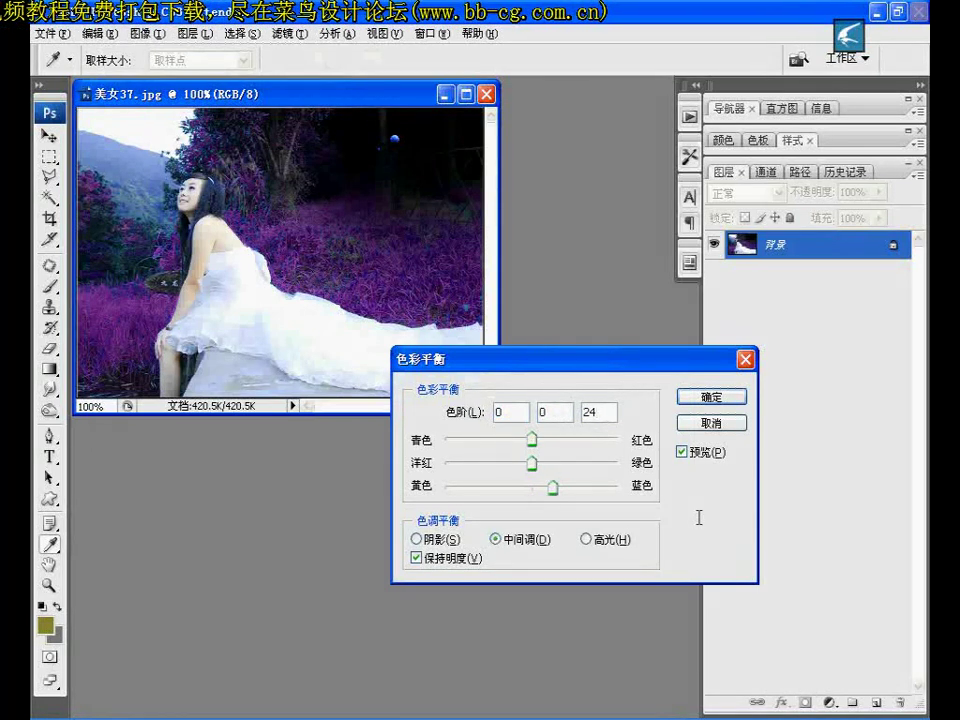
left_click(698, 399)
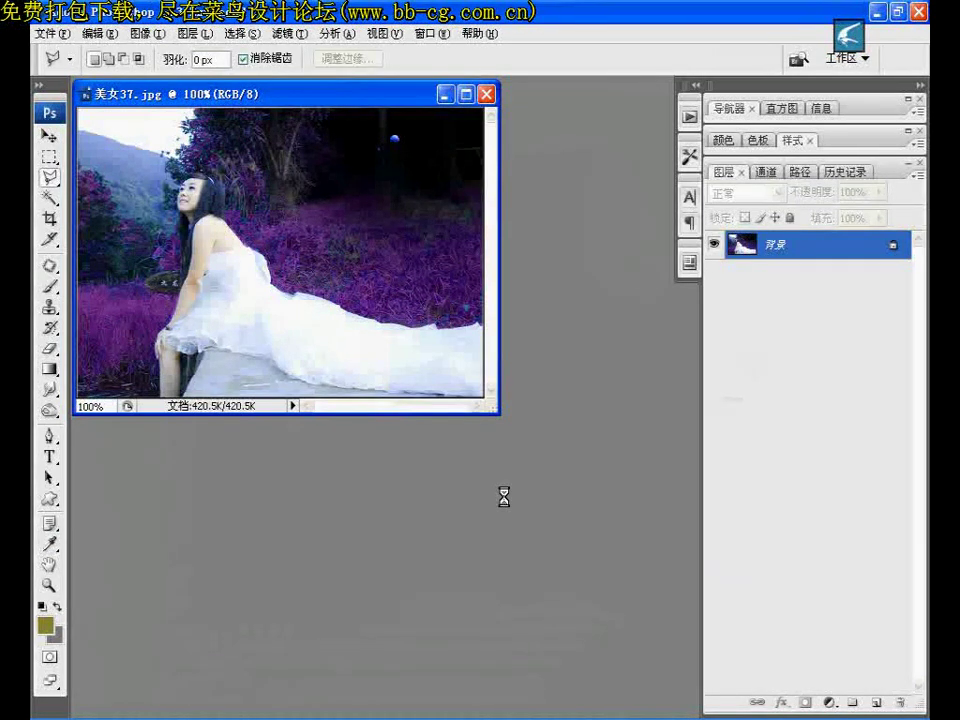
- Open the butterfly picture 蝴蝶3.jpg
left_click(39, 35)
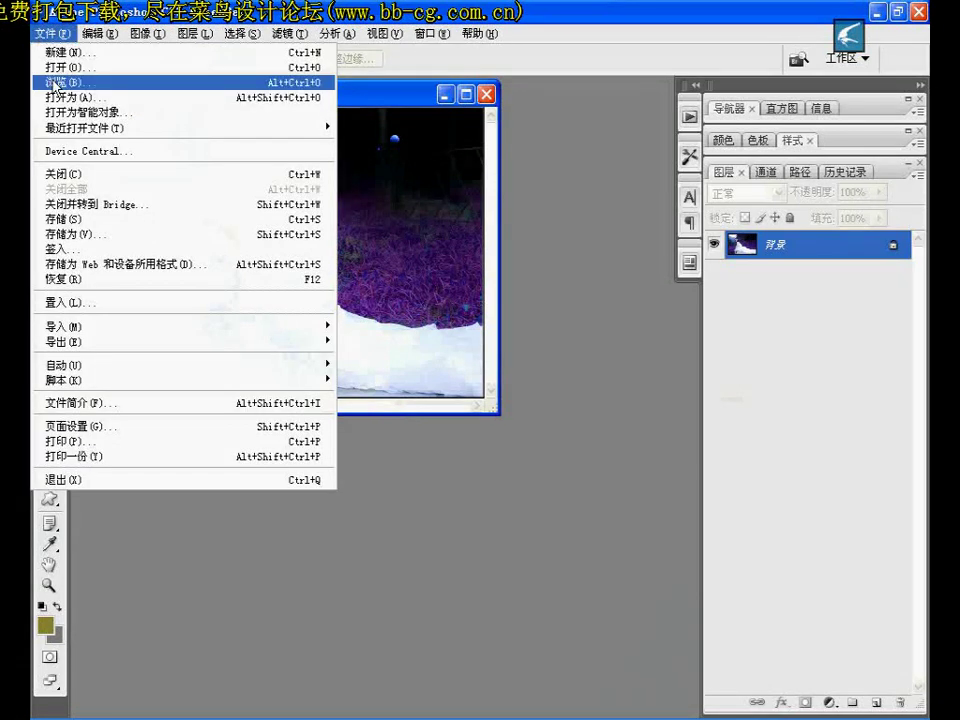
left_click(55, 68)
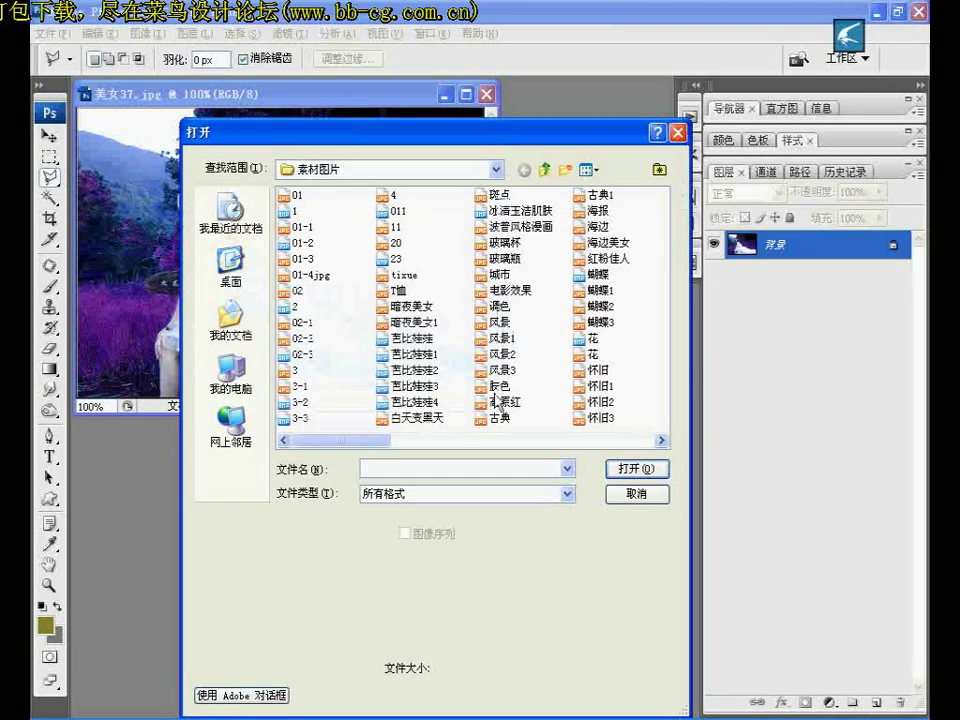
left_click(582, 323)
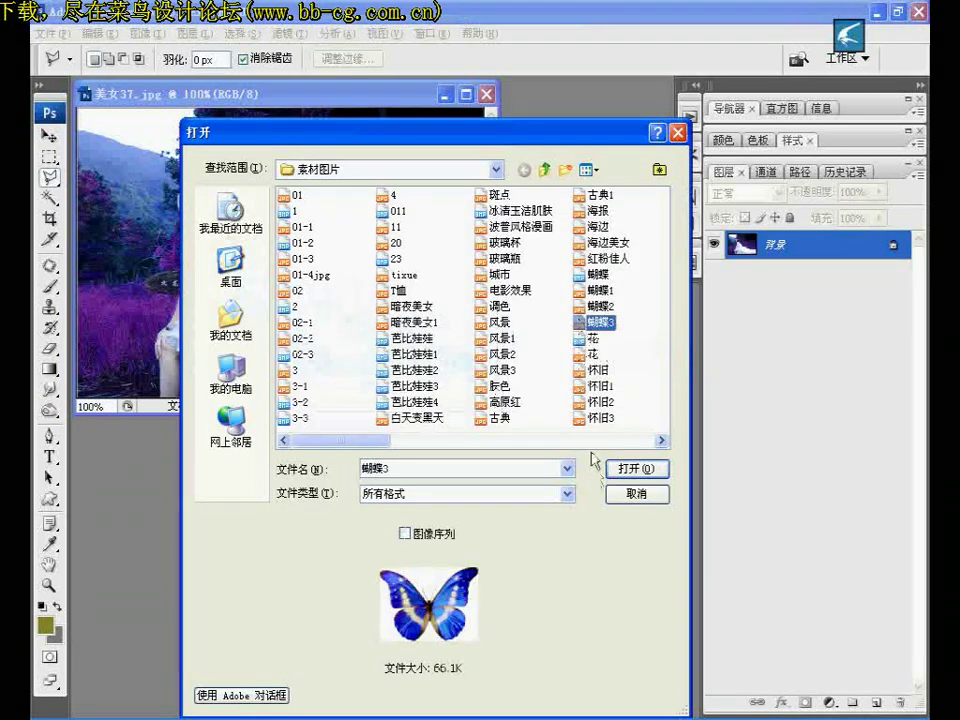
left_click(624, 467)
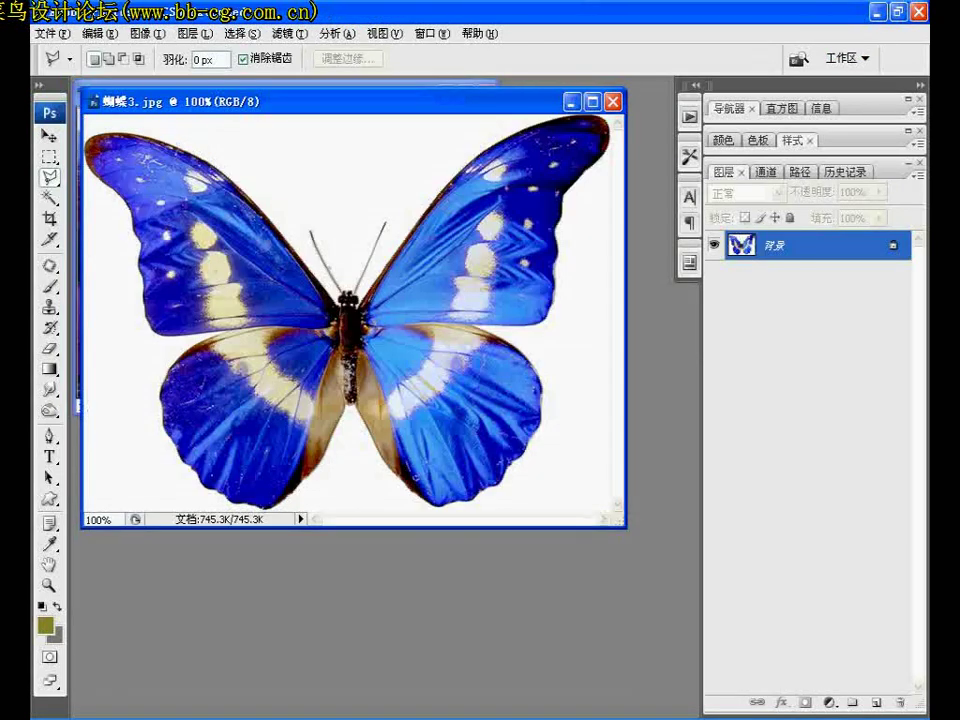
- Magic Wand-click the white background to separate the butterfly from it
key("w")
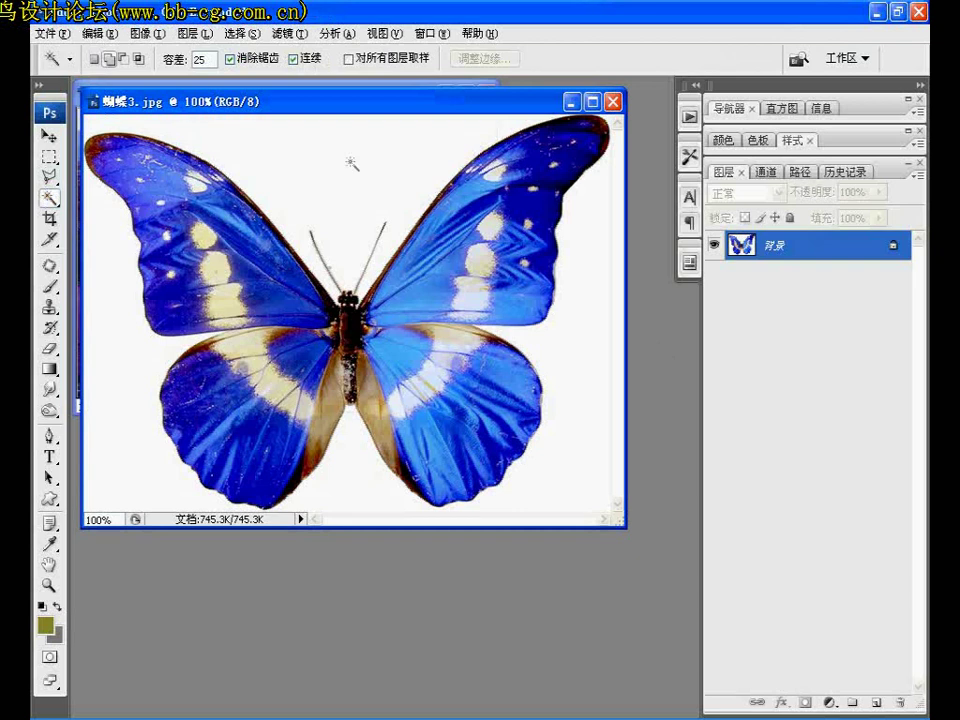
left_click(337, 162)
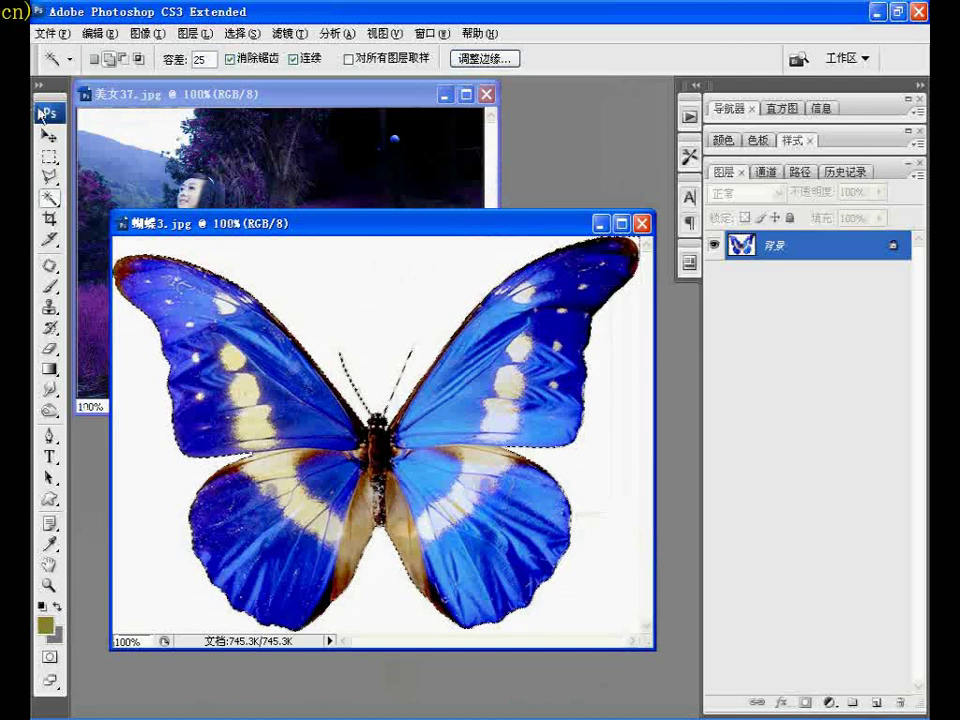
left_click(48, 134)
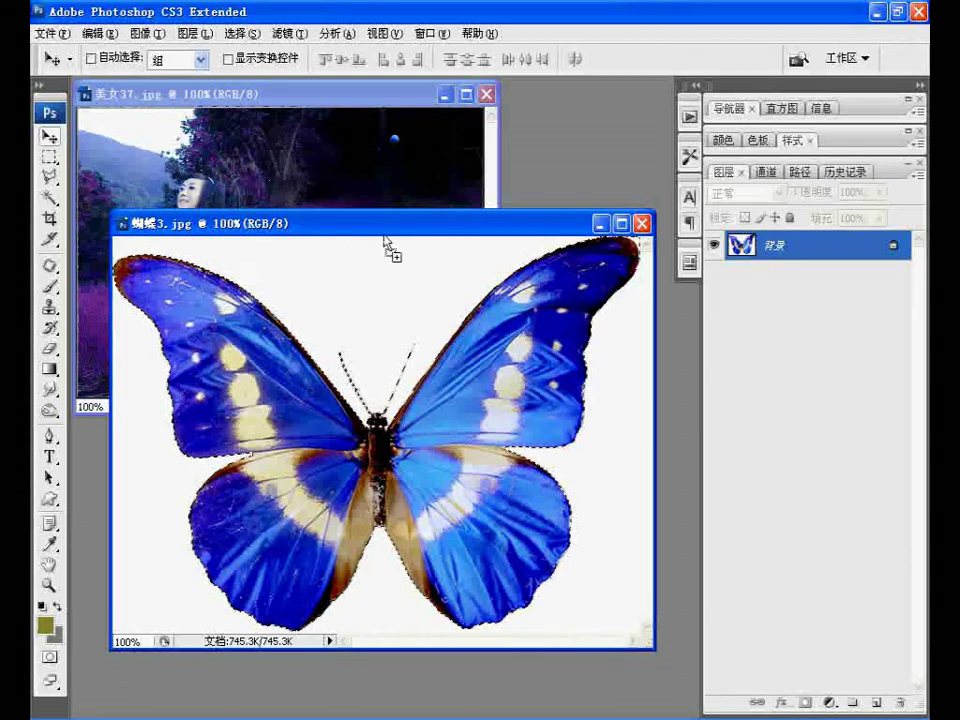
- Drag the butterfly into 美女37 as Layer 1 and close the butterfly document
left_click_drag(385, 240, 588, 295)
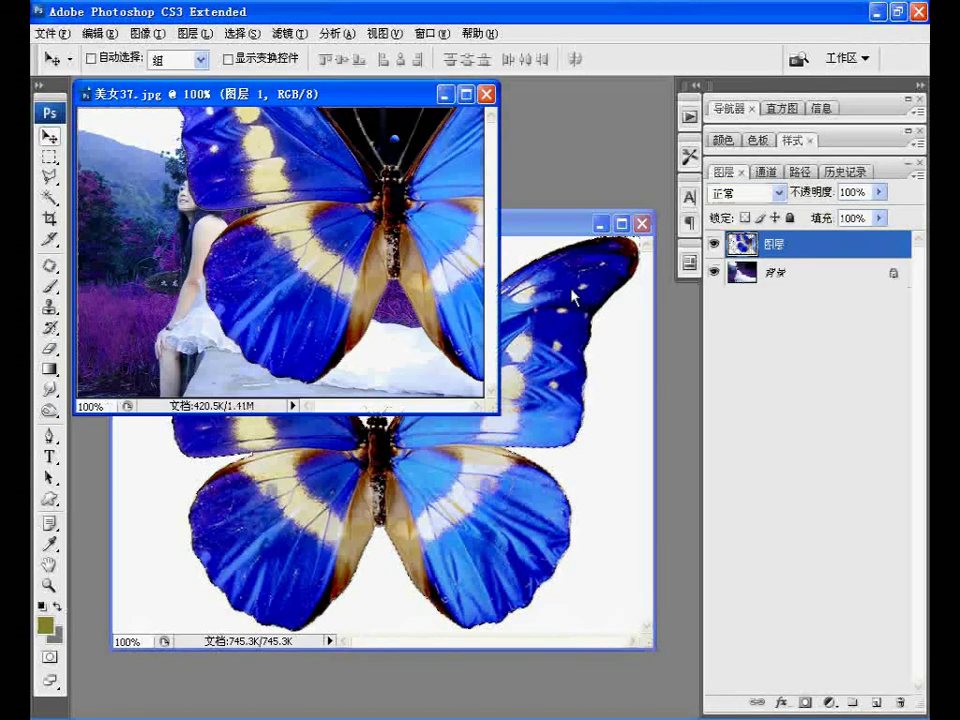
key("ctrl+w")
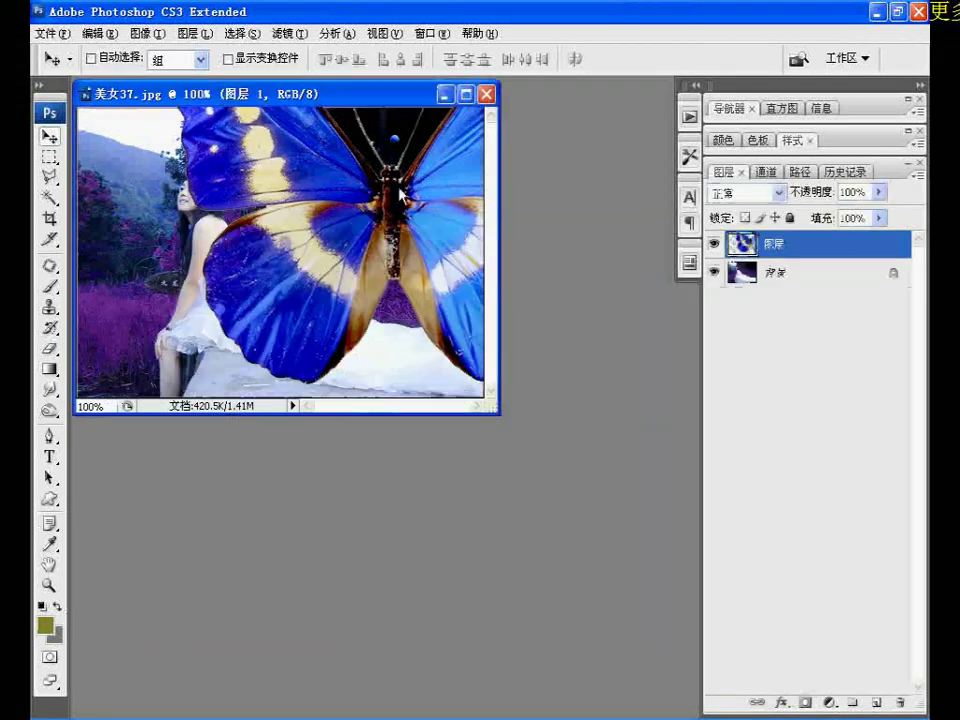
left_click_drag(401, 193, 302, 233)
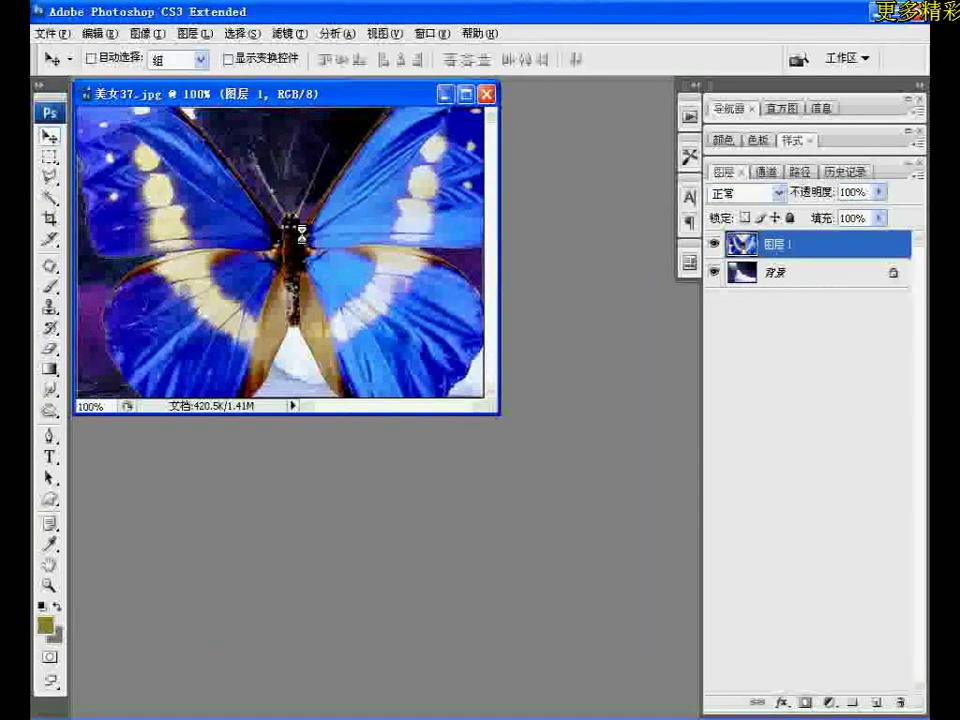
- Free-transform the butterfly down to about 60.5% and centre it over the photo
key("ctrl+t")
left_click_drag(178, 183, 273, 228)
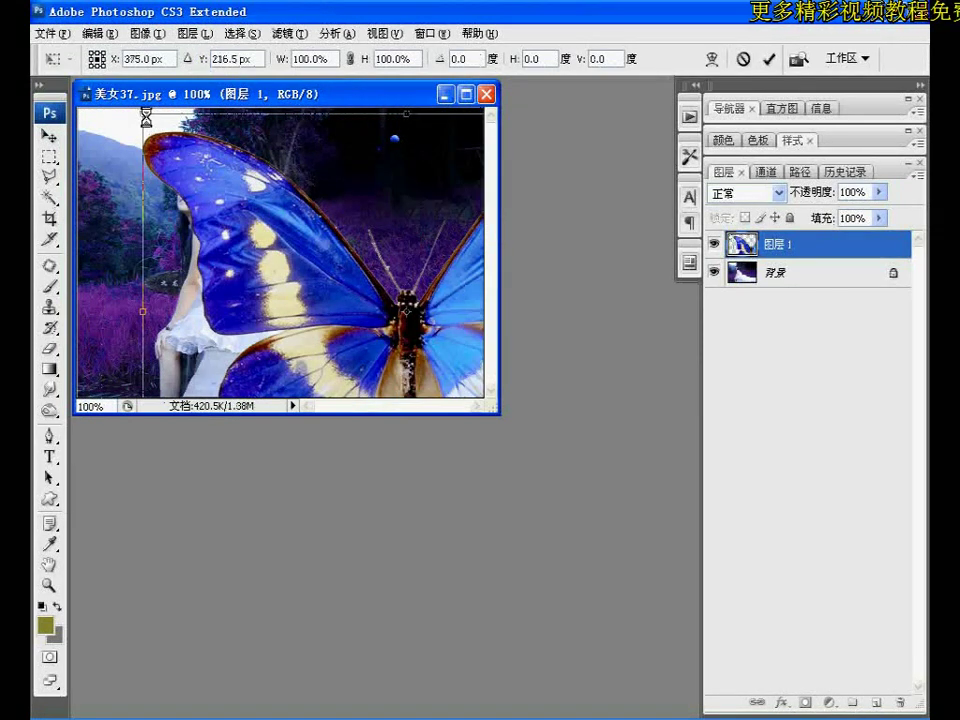
left_click_drag(146, 117, 150, 122)
left_click_drag(281, 271, 281, 270)
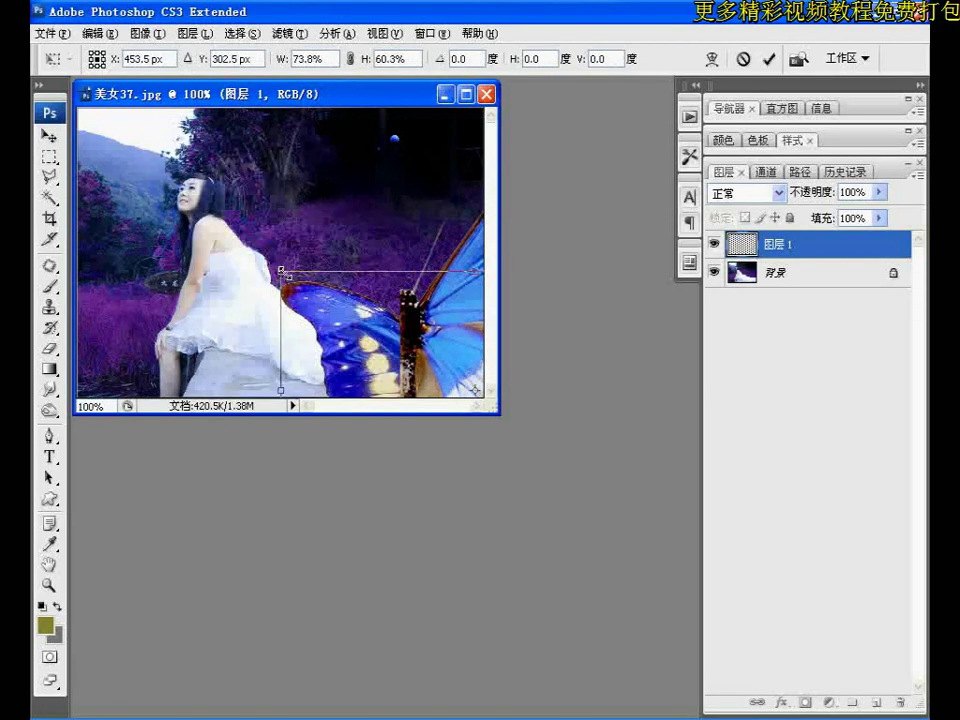
left_click_drag(460, 380, 326, 318)
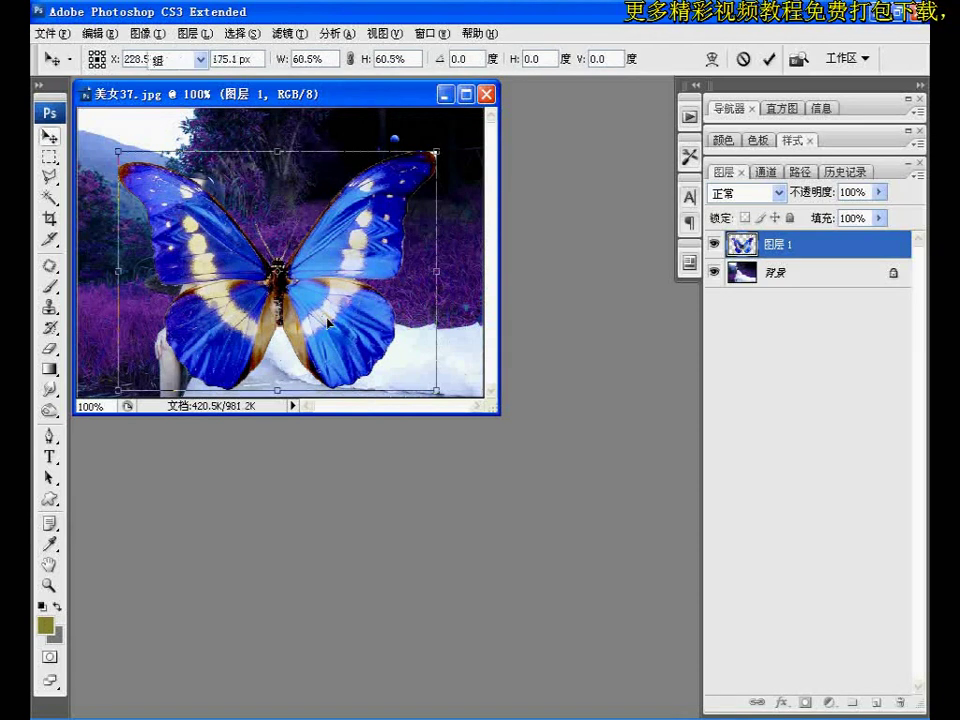
key("Return")
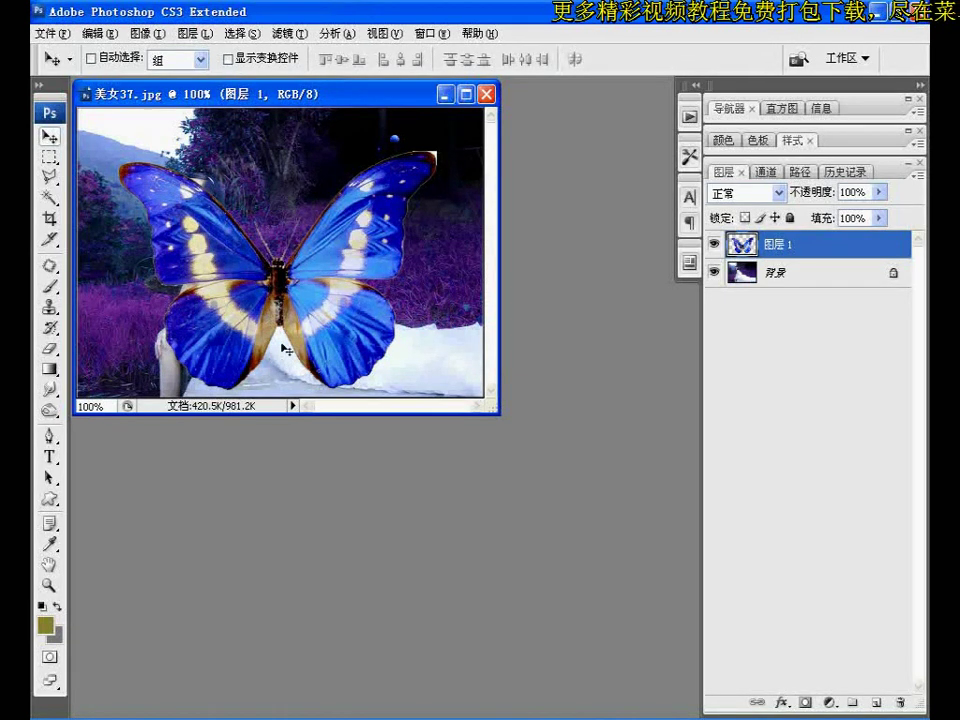
- Magic Wand-select the butterfly, then trim the selection to its left wing with the Rectangular Marquee
left_click(52, 200)
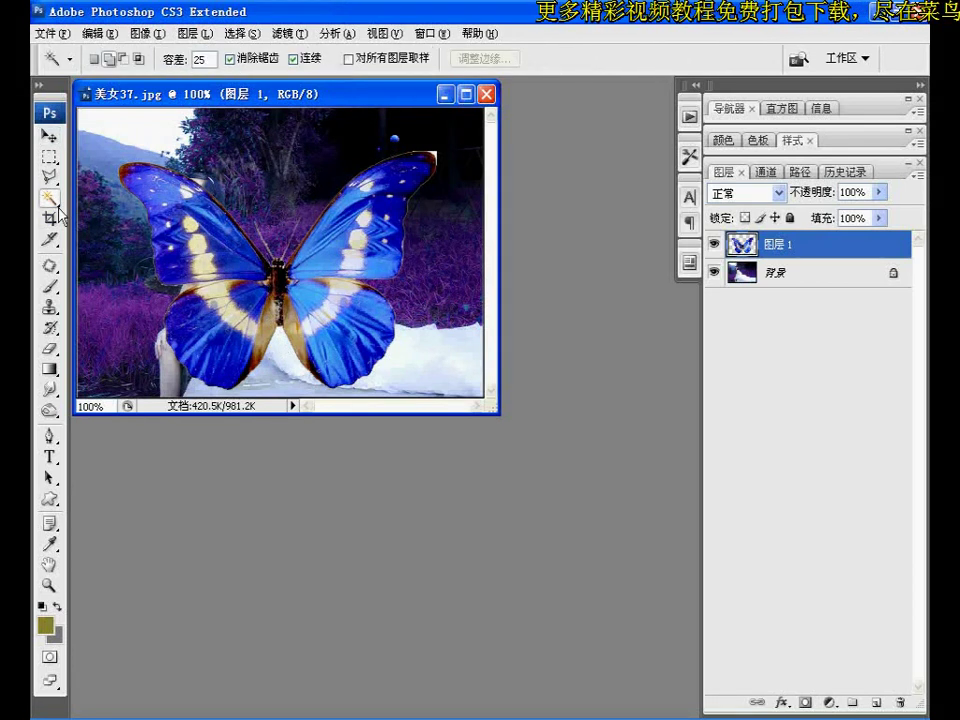
left_click(228, 210)
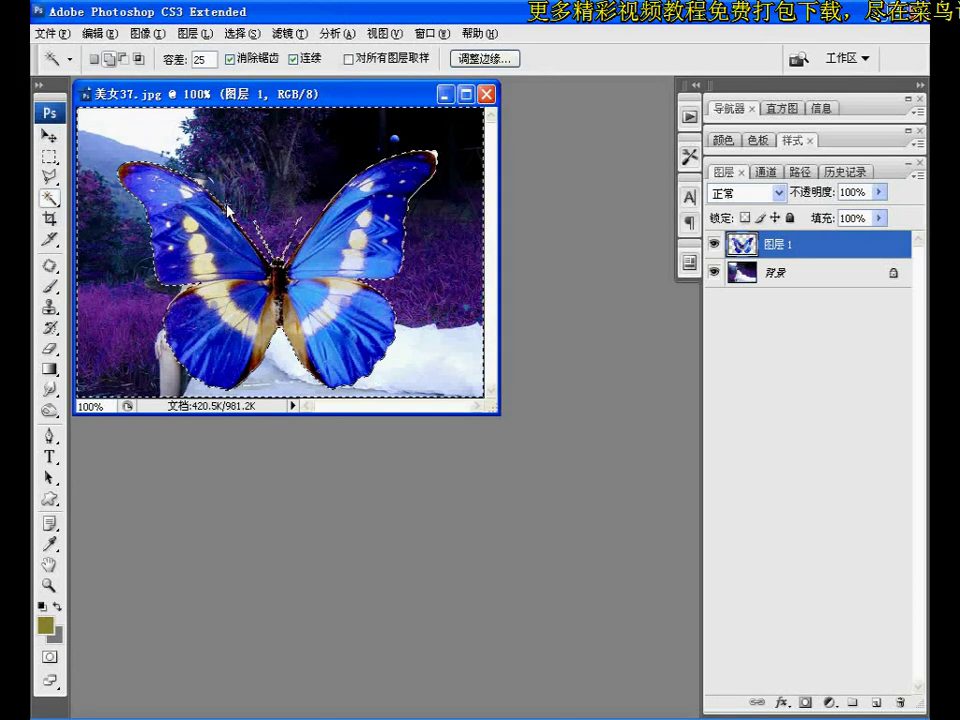
left_click(47, 157)
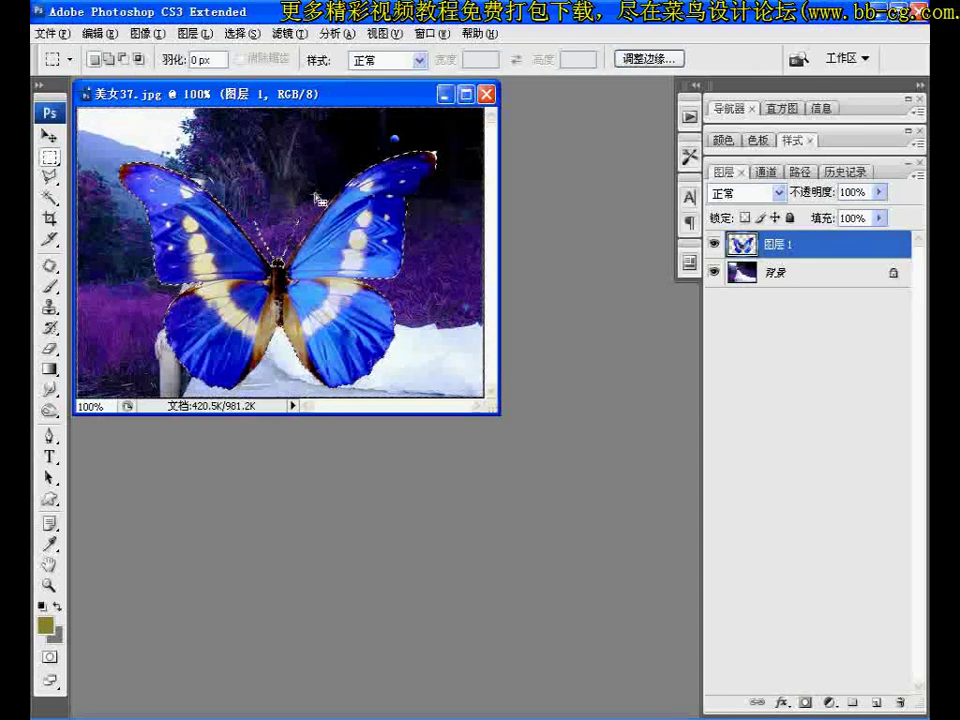
left_click(271, 153)
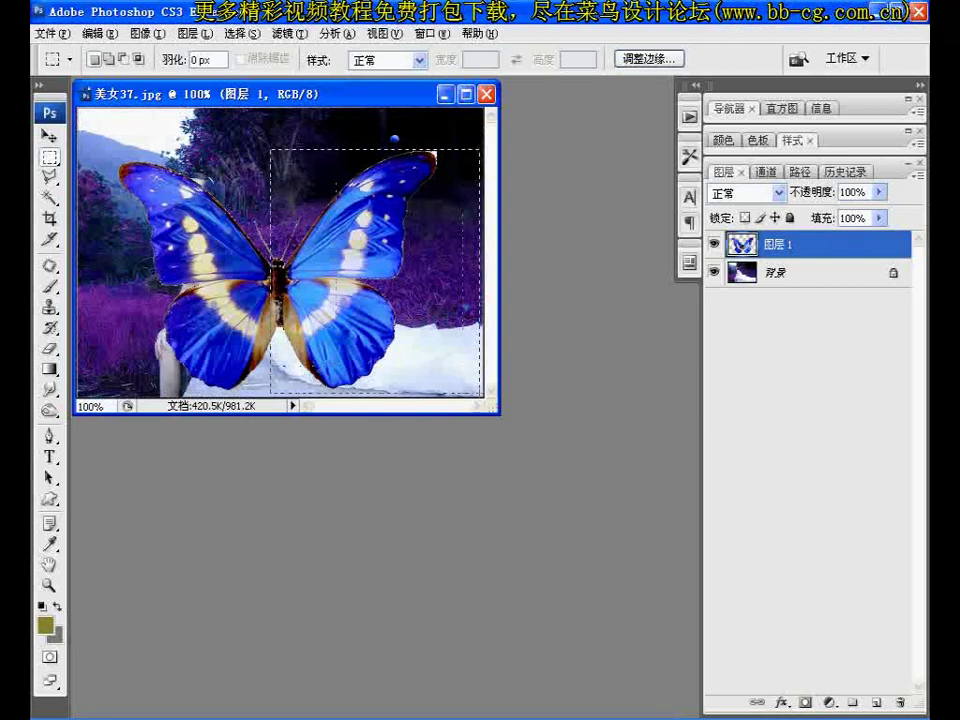
left_click_drag(462, 395, 481, 393)
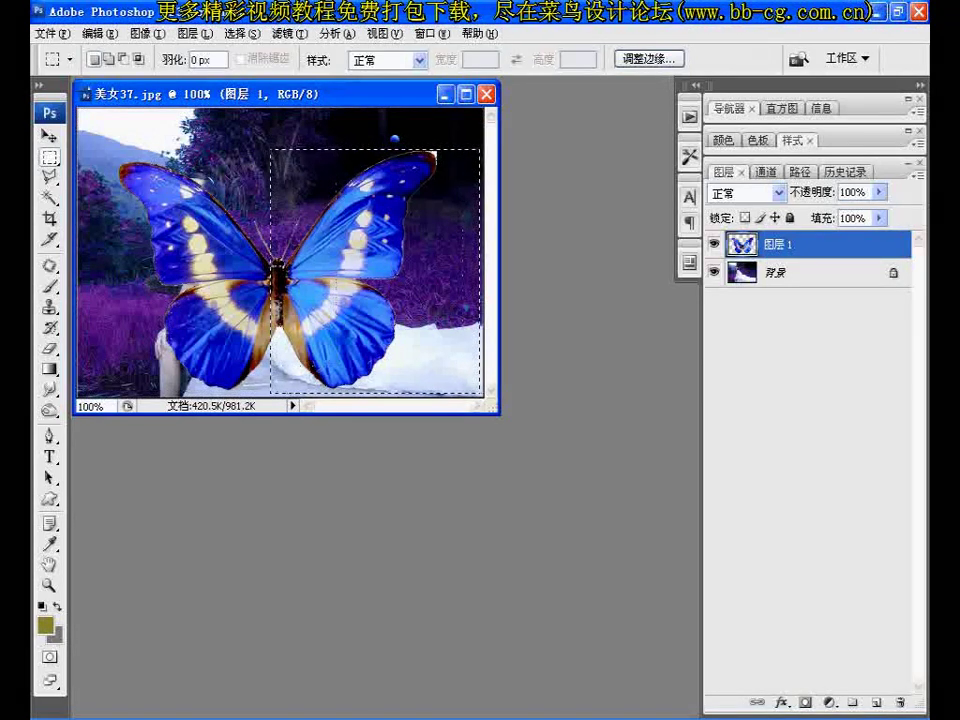
key("ctrl+z")
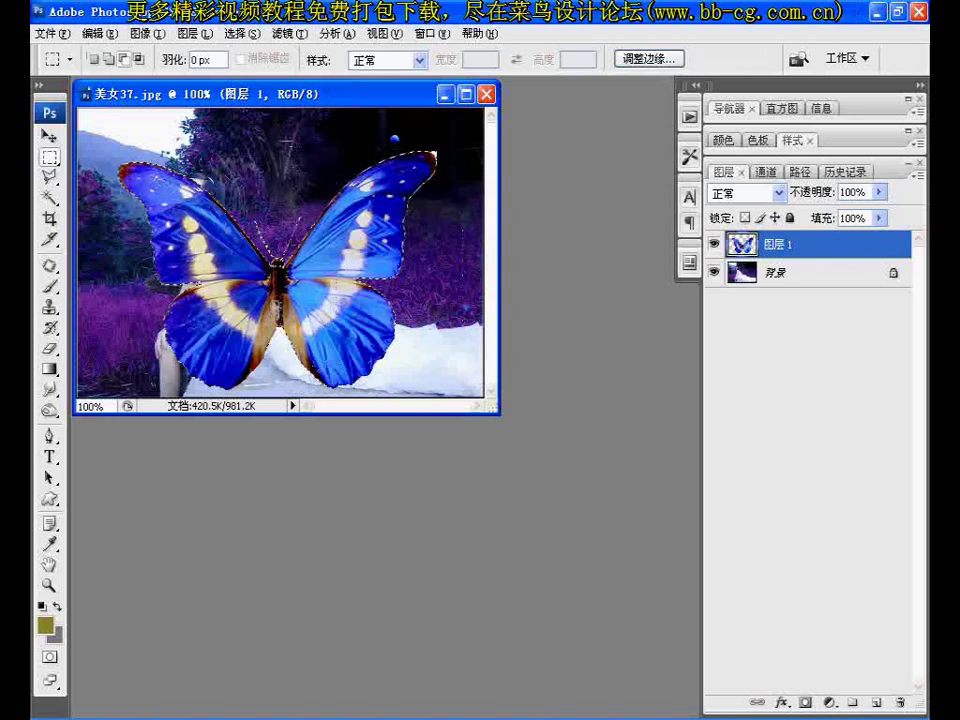
mouse_move(282, 131)
left_mouse_down()
mouse_move(338, 250)
mouse_move(466, 392)
left_mouse_up()
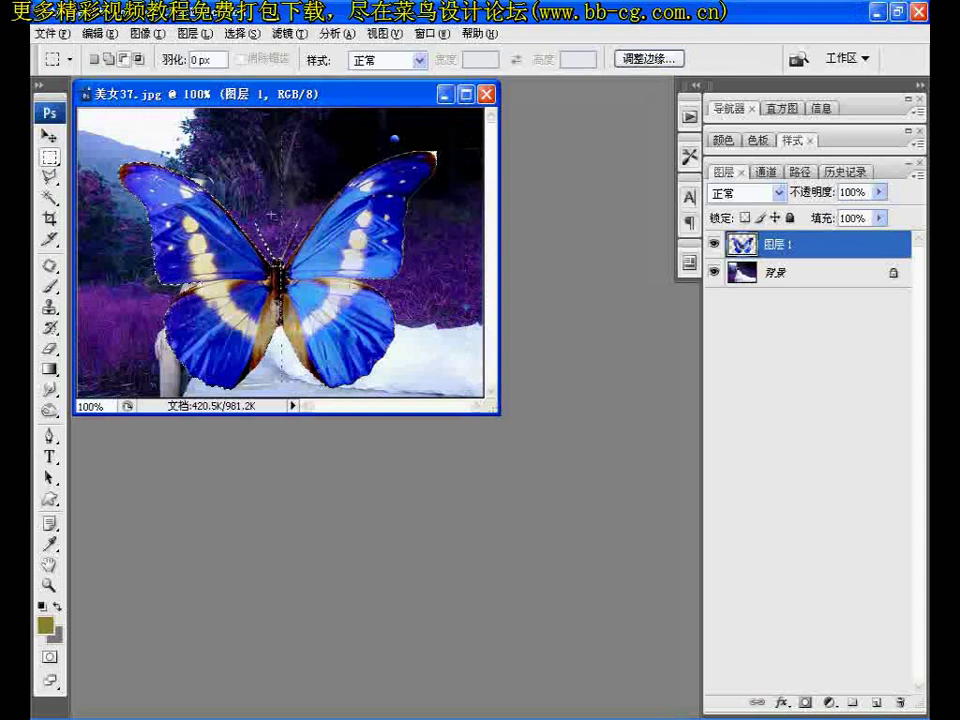
mouse_move(305, 213)
left_mouse_down()
mouse_move(286, 358)
mouse_move(276, 355)
left_mouse_up()
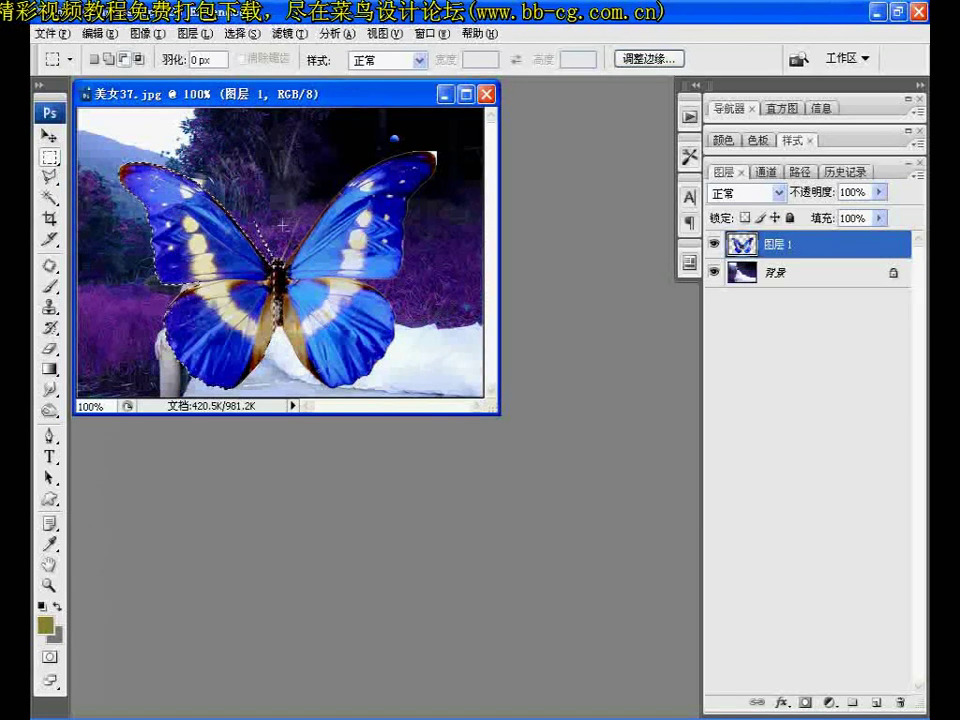
key("z")
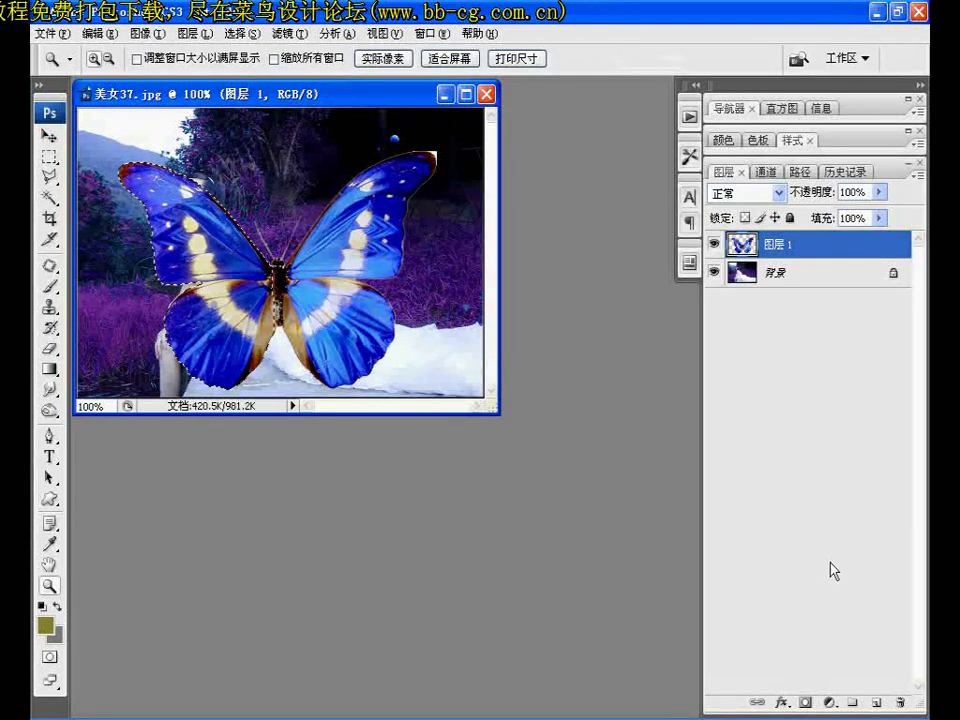
- Add a new layer for the copied left wing, then return to Layer 1
left_click(876, 703)
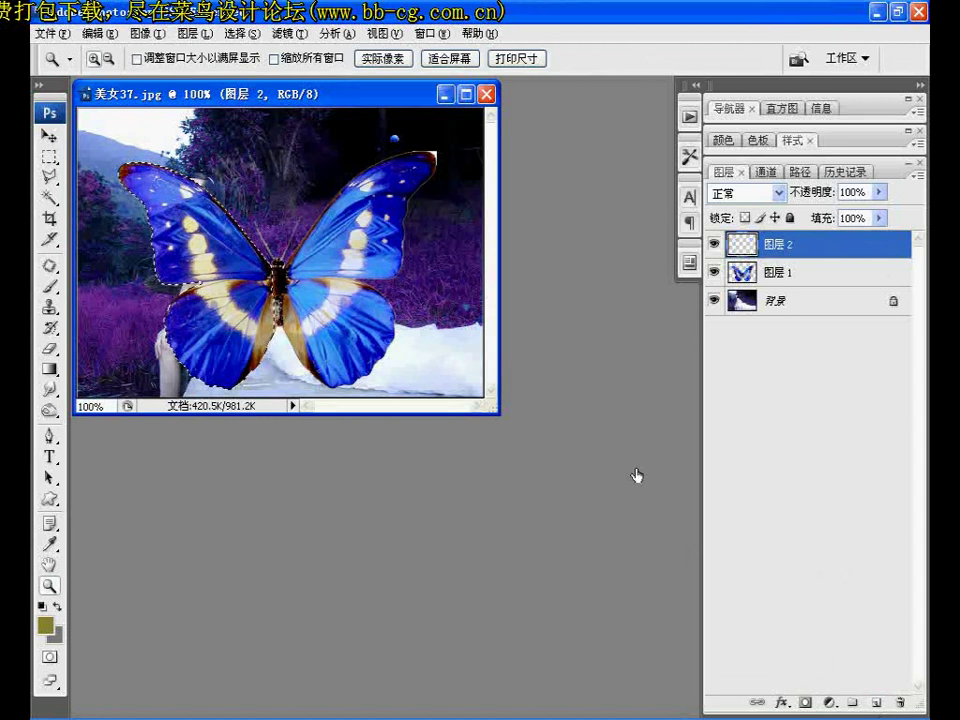
key("ctrl+d")
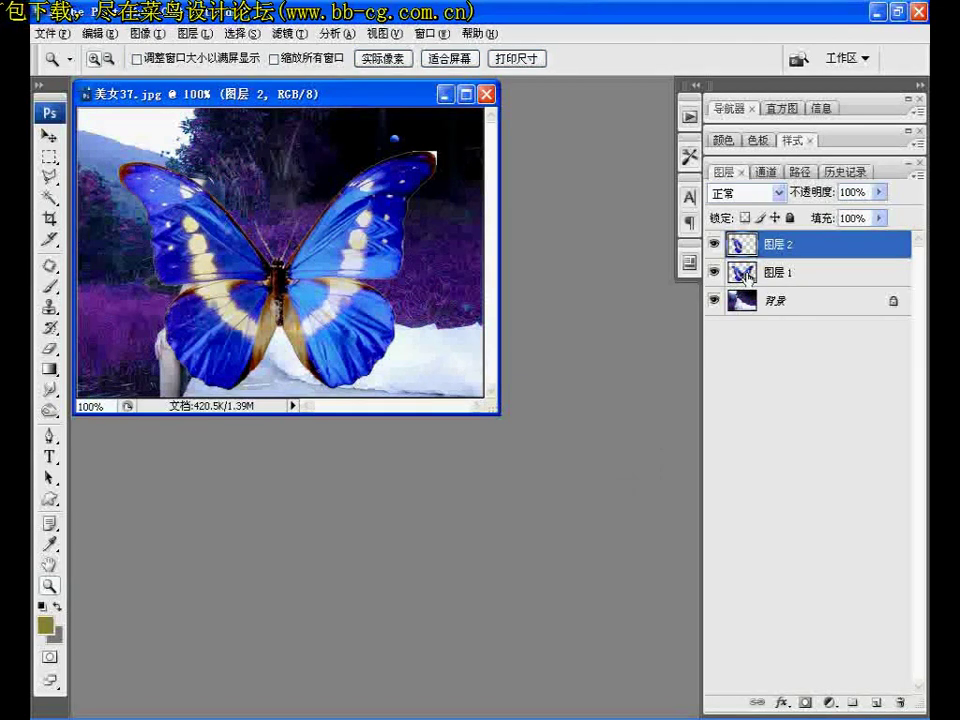
left_click(797, 273)
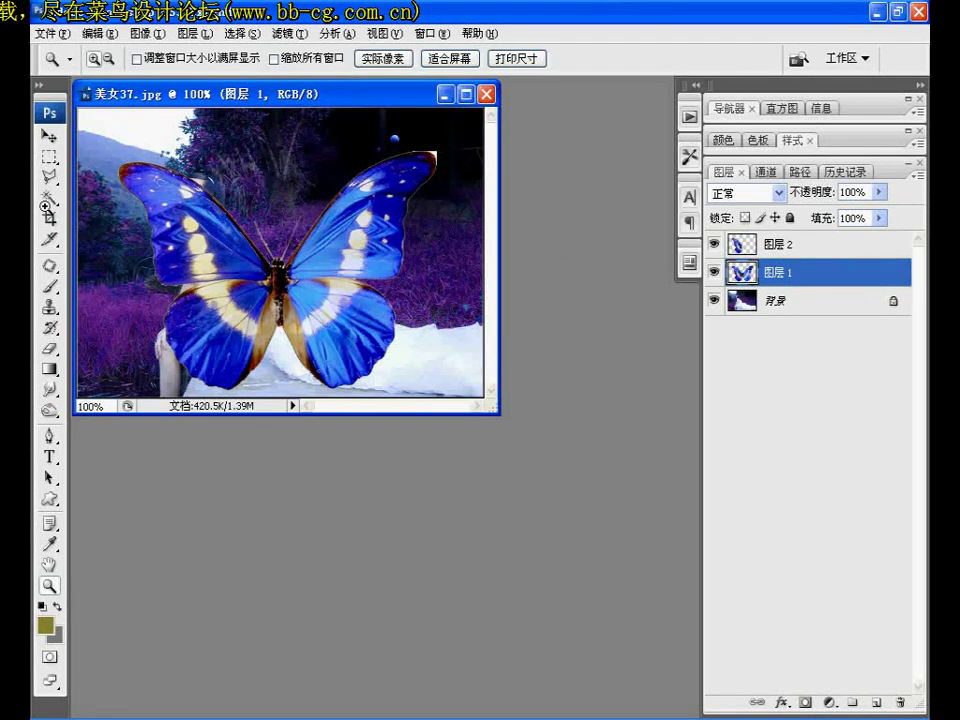
- Magic Wand-select the butterfly and subtract its left wing and body with the marquee
left_click(47, 199)
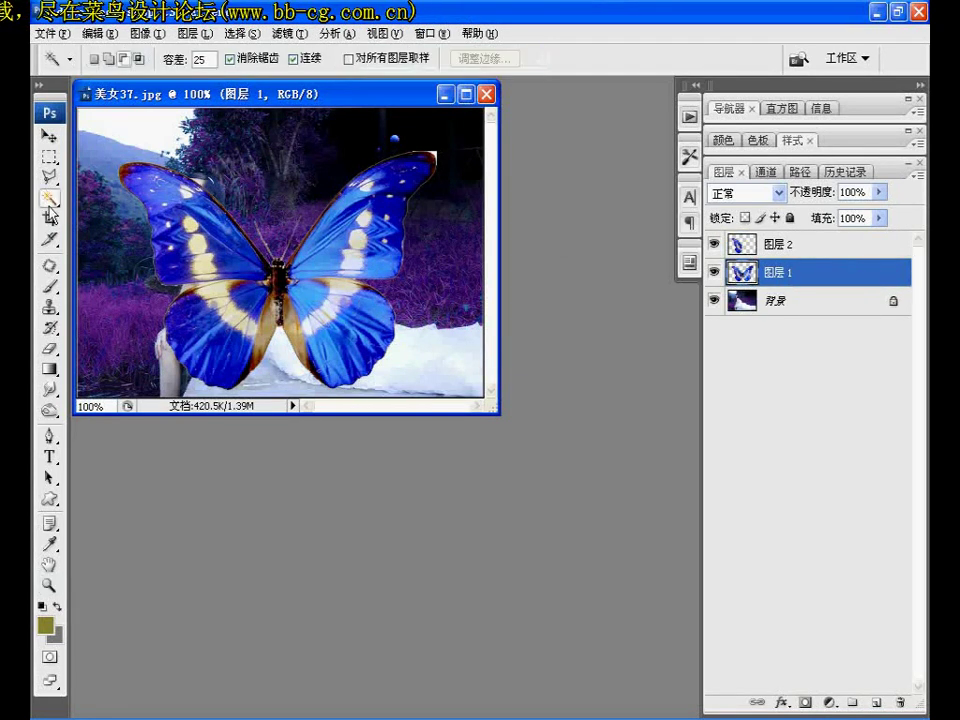
left_click(276, 224)
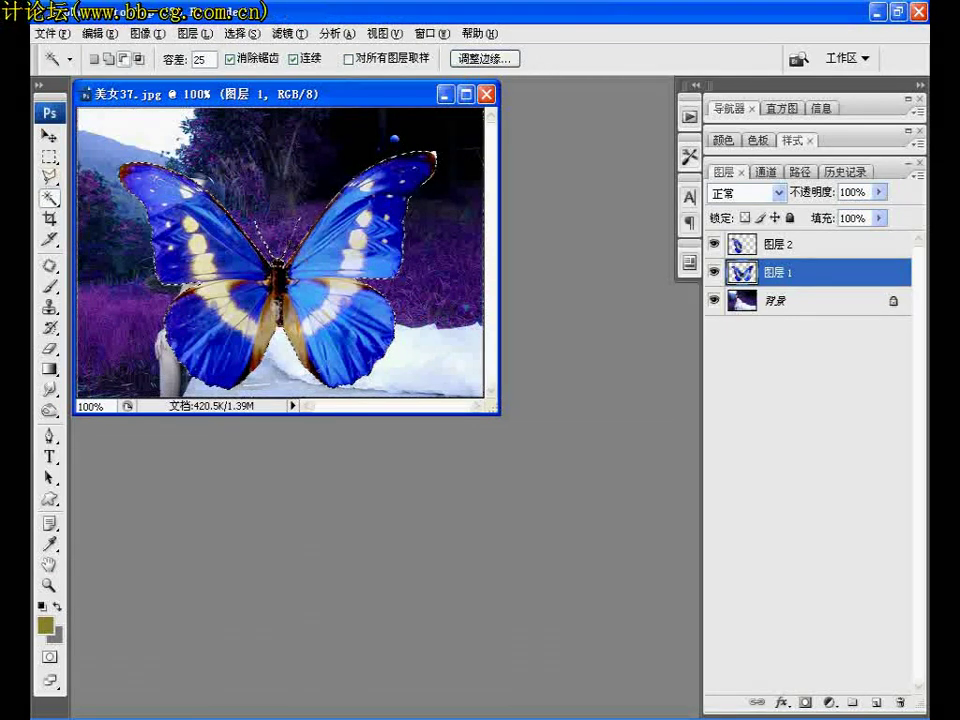
left_click(49, 158)
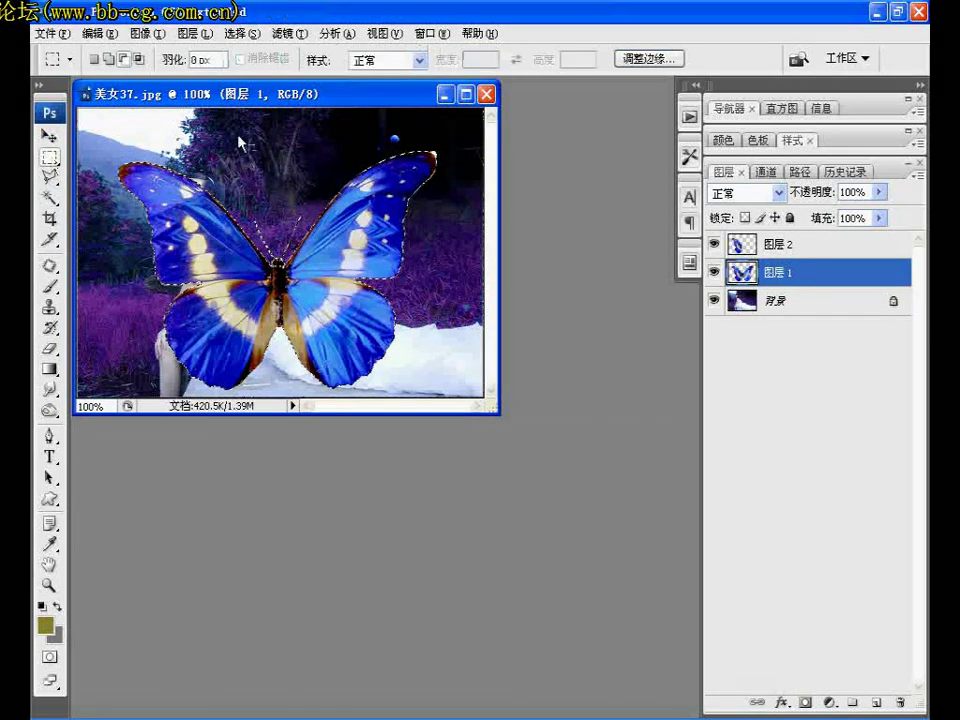
left_click(128, 62)
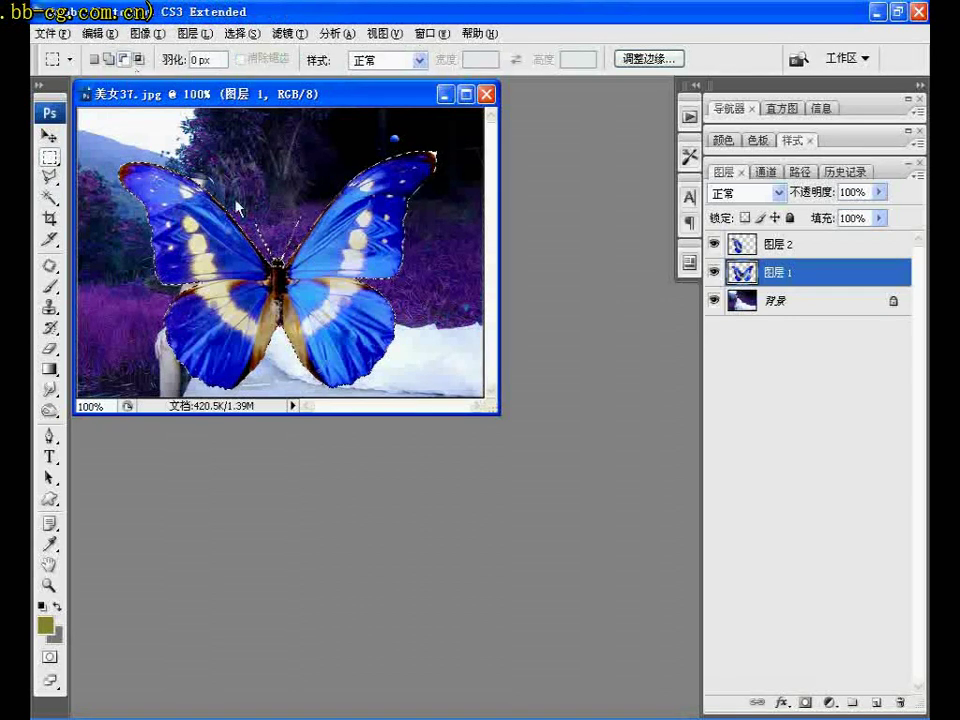
left_click_drag(265, 124, 153, 406)
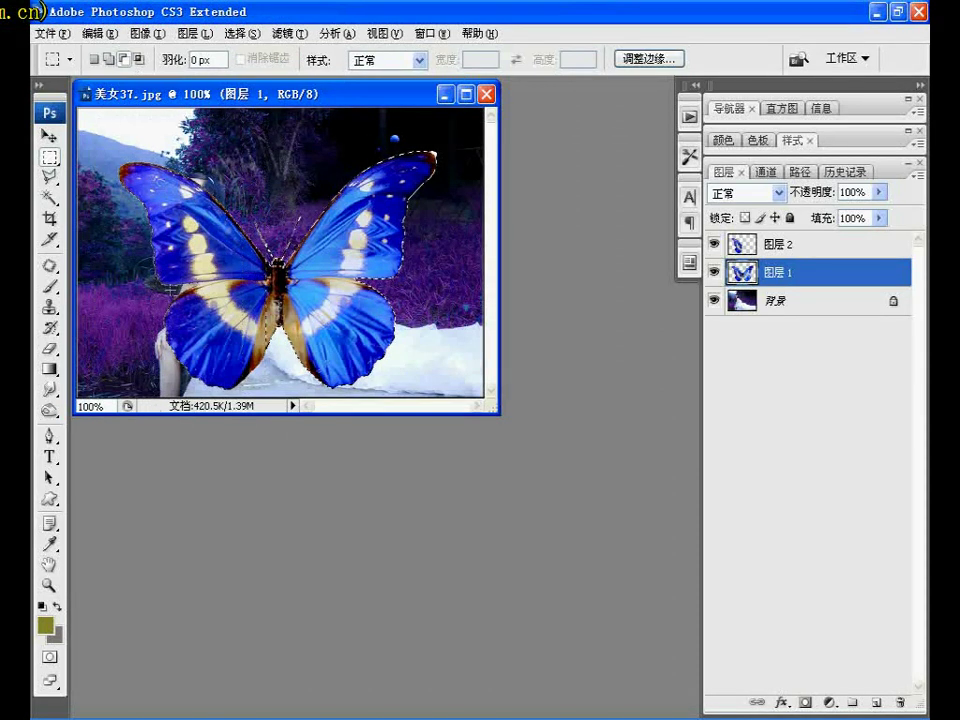
left_click_drag(276, 258, 218, 370)
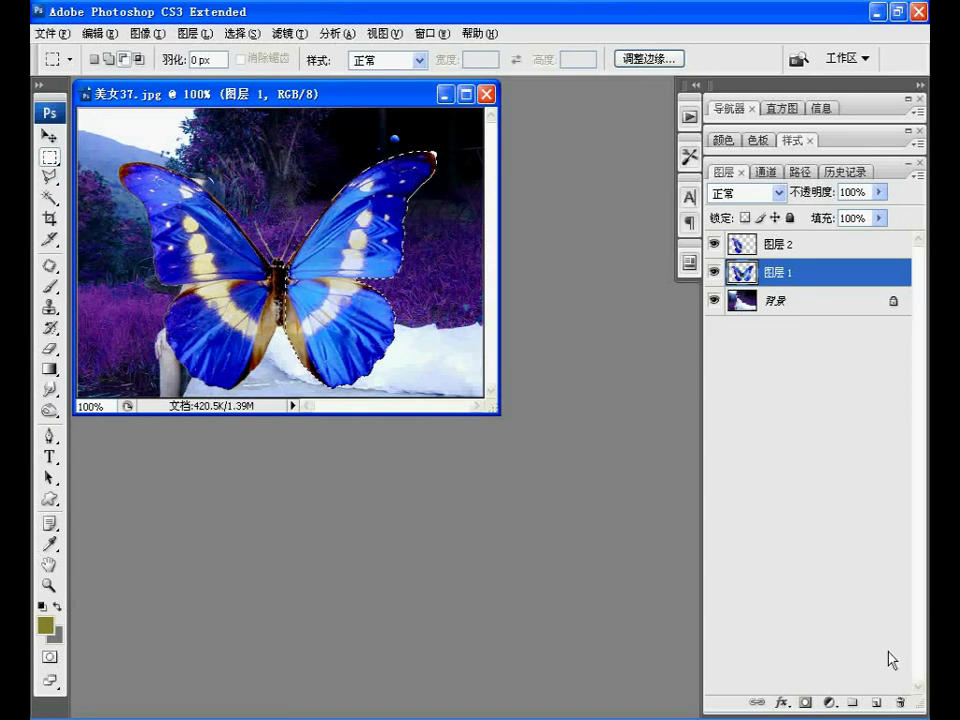
- Paste the copied right wing onto a new Layer 3, hide Layer 1, and select Layer 2
left_click(876, 702)
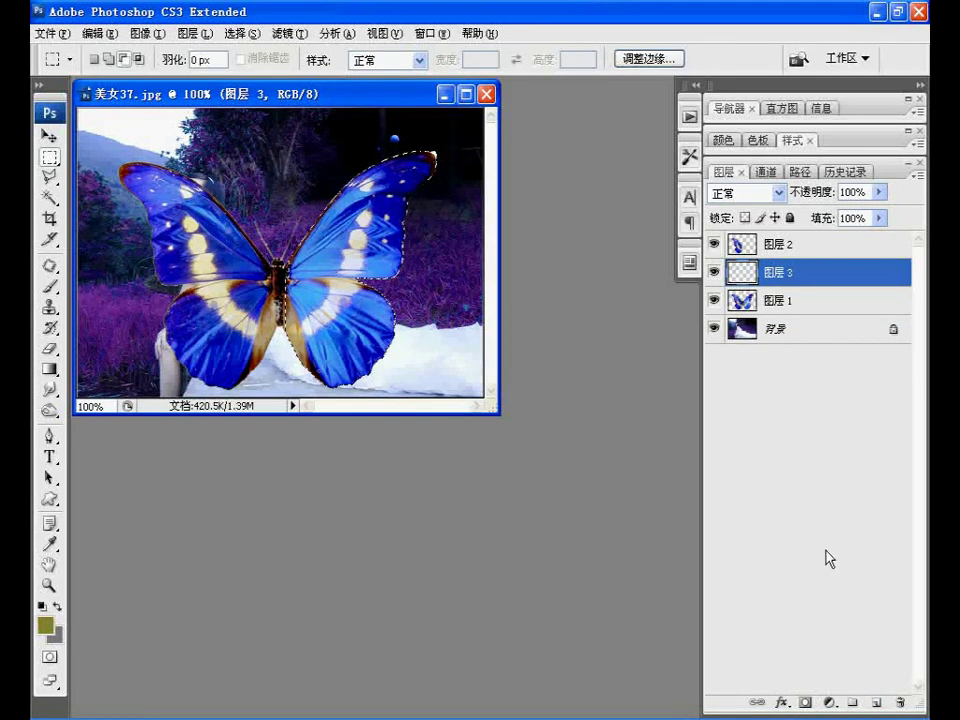
left_click(808, 302)
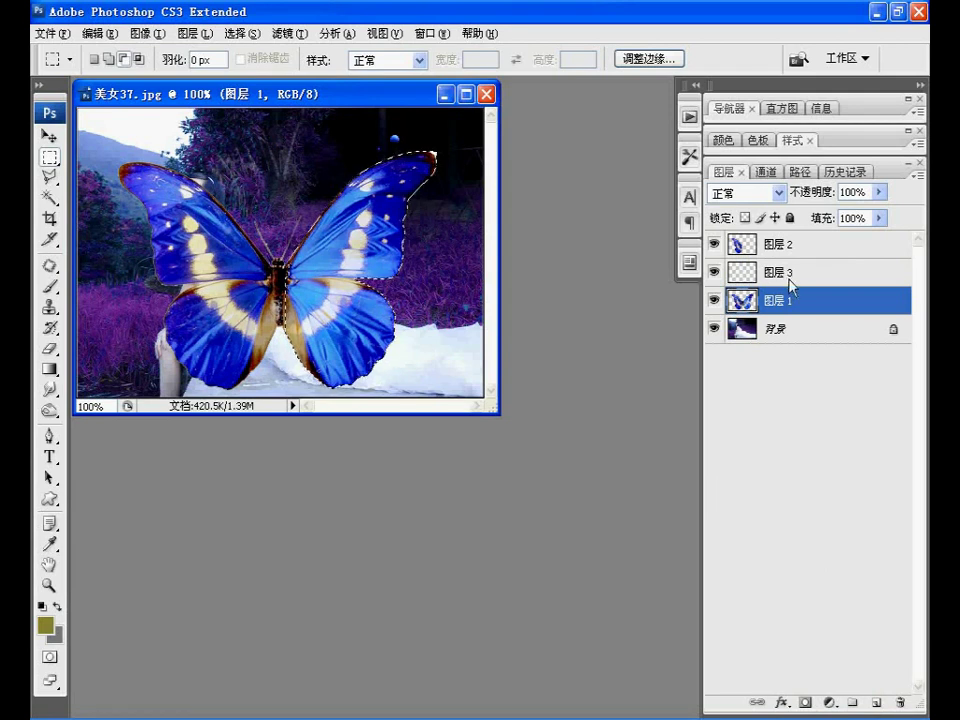
left_click(786, 273)
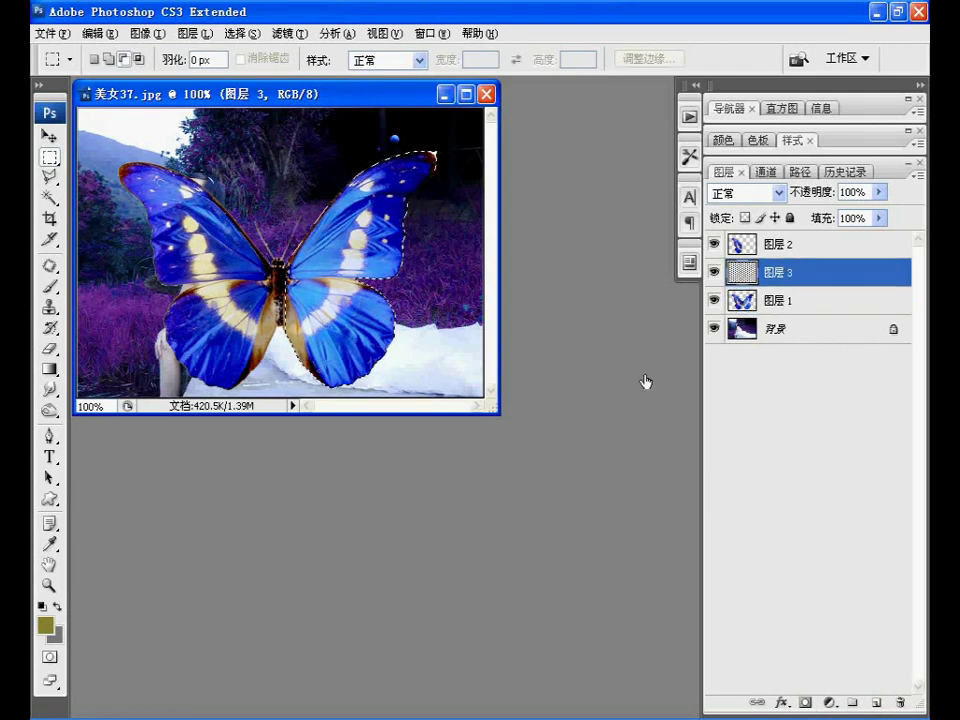
key("ctrl+d")
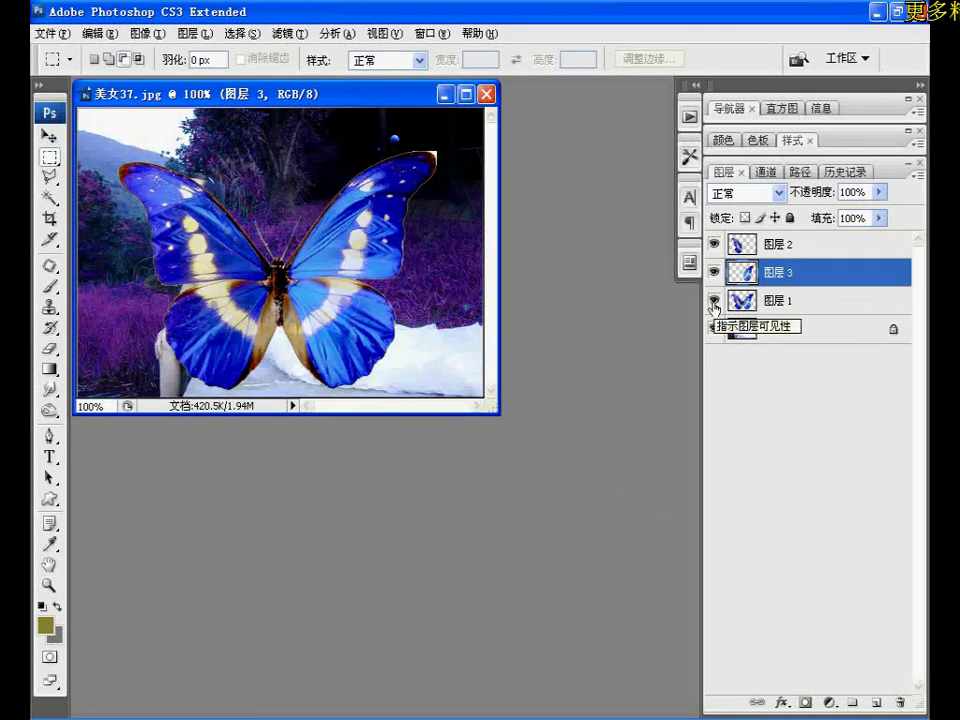
left_click(715, 302)
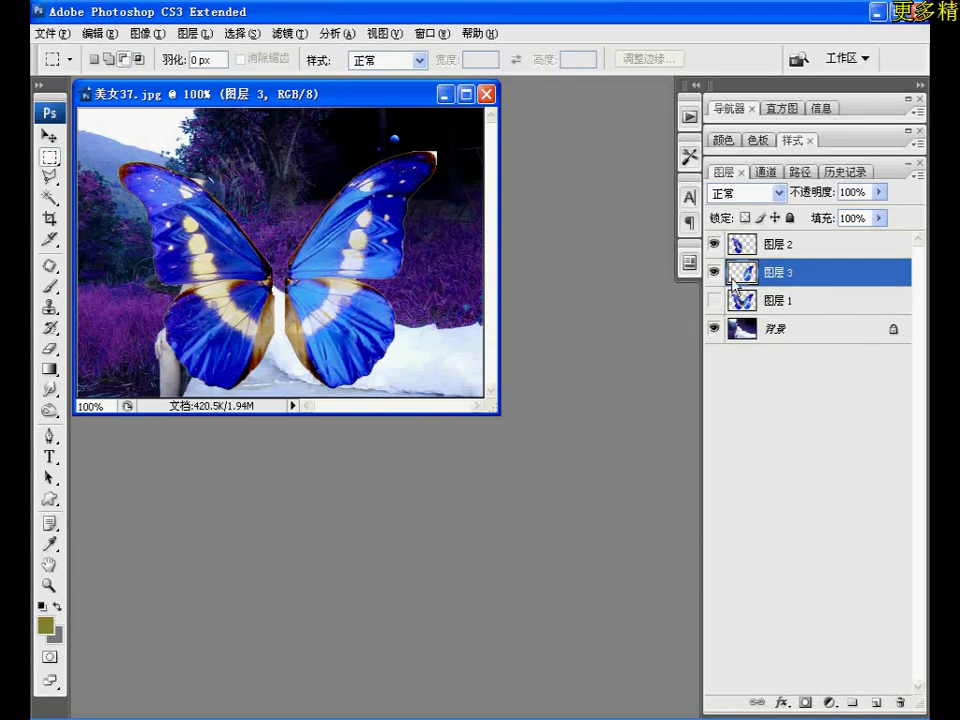
left_click(805, 252)
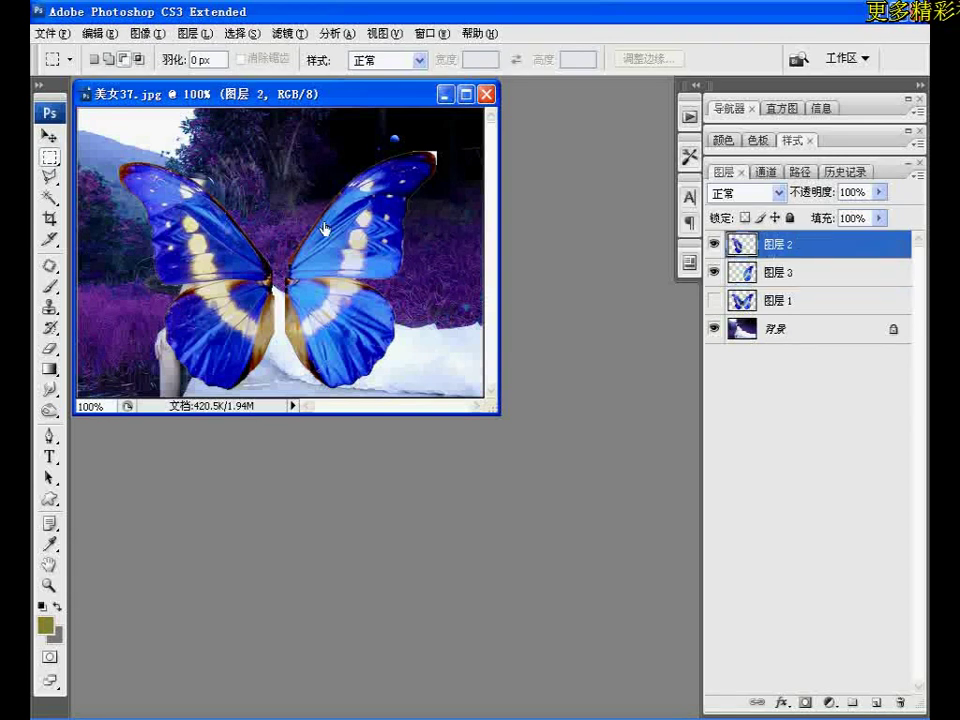
- Flip, rotate and position the left wing behind the bride's shoulder
left_click(48, 135)
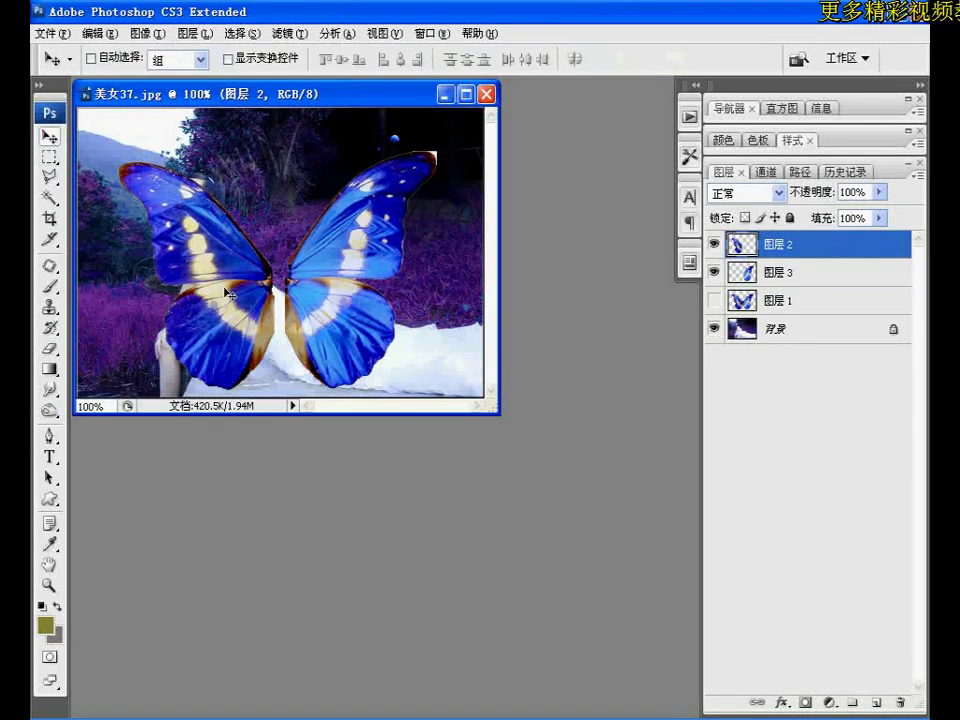
key("ctrl+t")
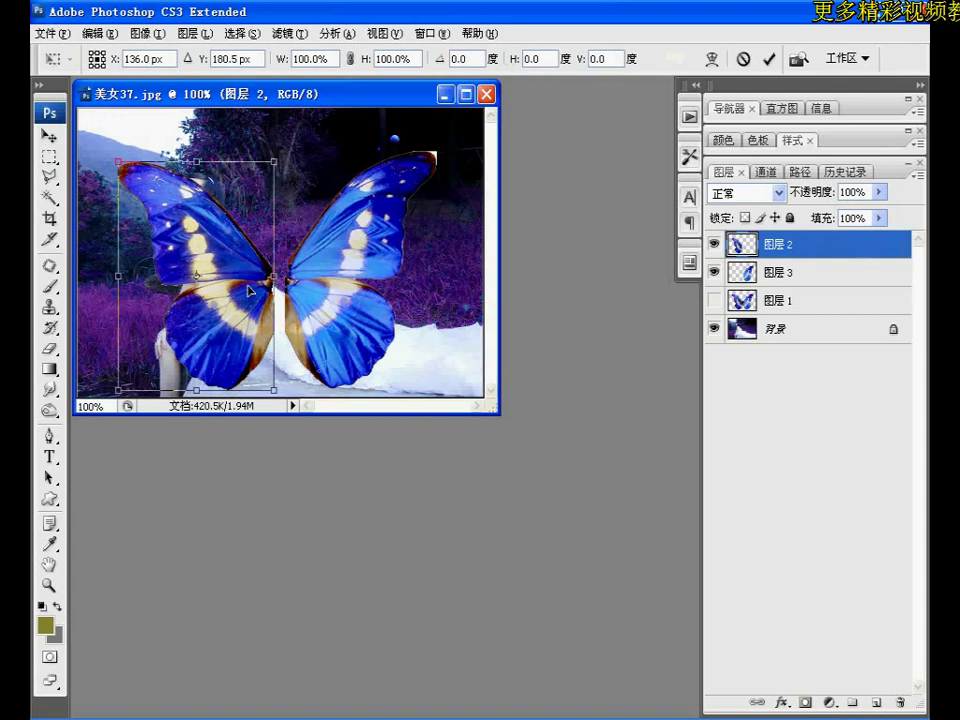
mouse_move(222, 288)
left_mouse_down()
mouse_move(193, 285)
mouse_move(158, 246)
mouse_move(224, 253)
mouse_move(219, 247)
left_mouse_up()
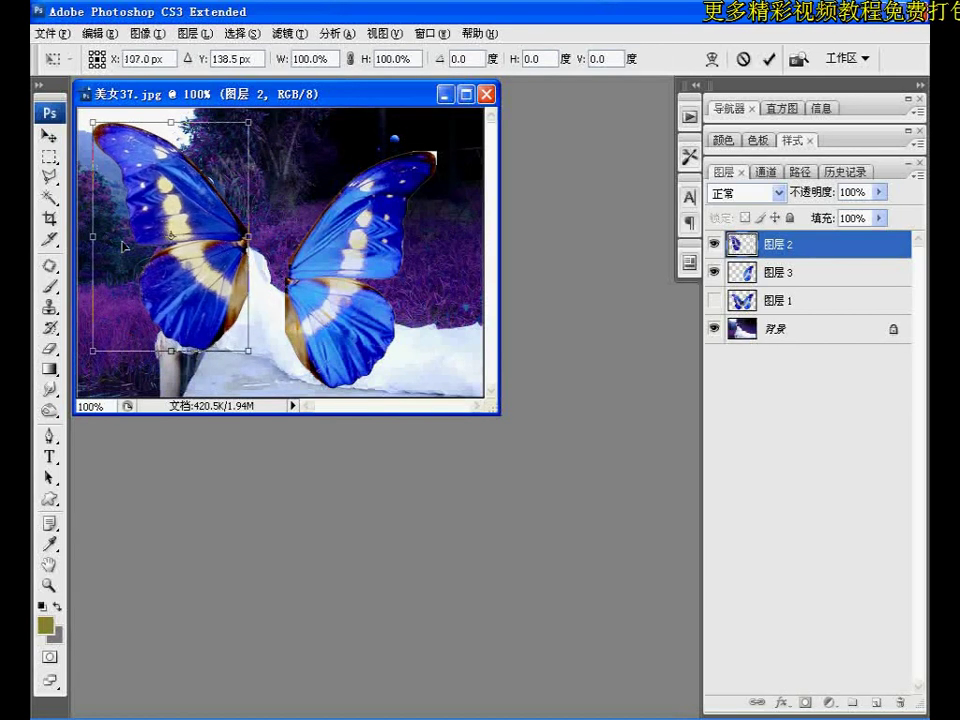
left_click_drag(93, 237, 415, 241)
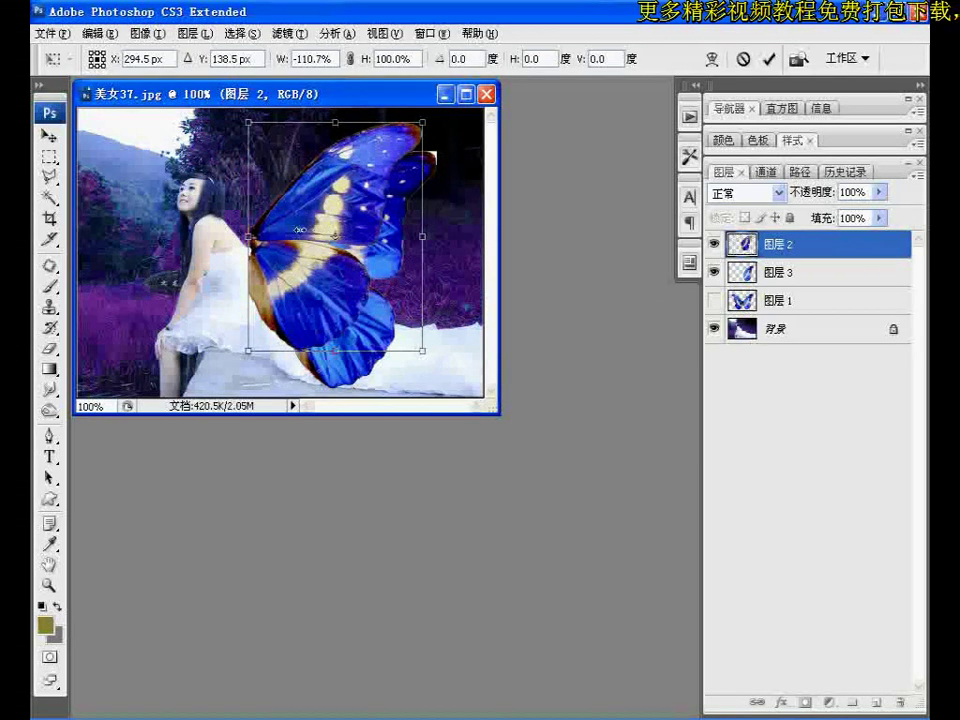
left_click_drag(311, 230, 285, 230)
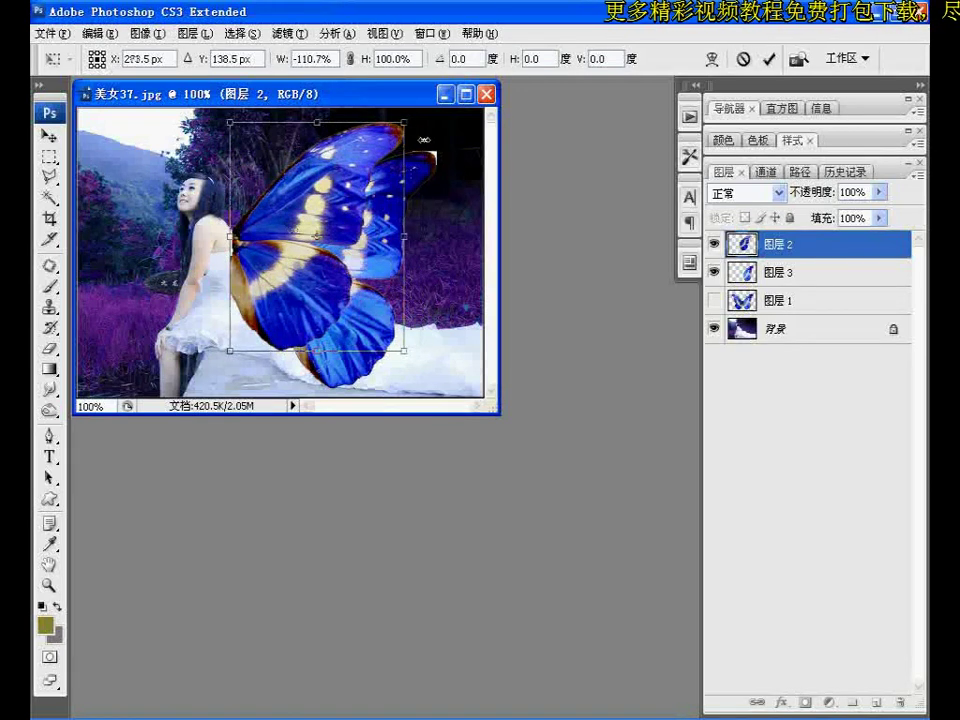
left_click_drag(421, 115, 386, 73)
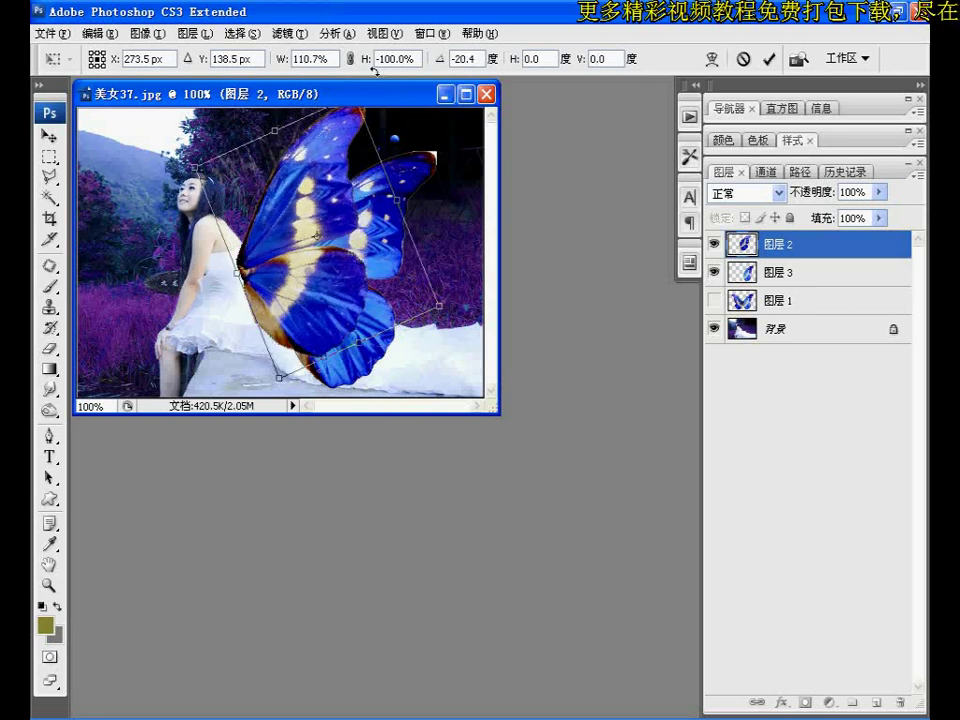
left_click_drag(386, 73, 352, 66)
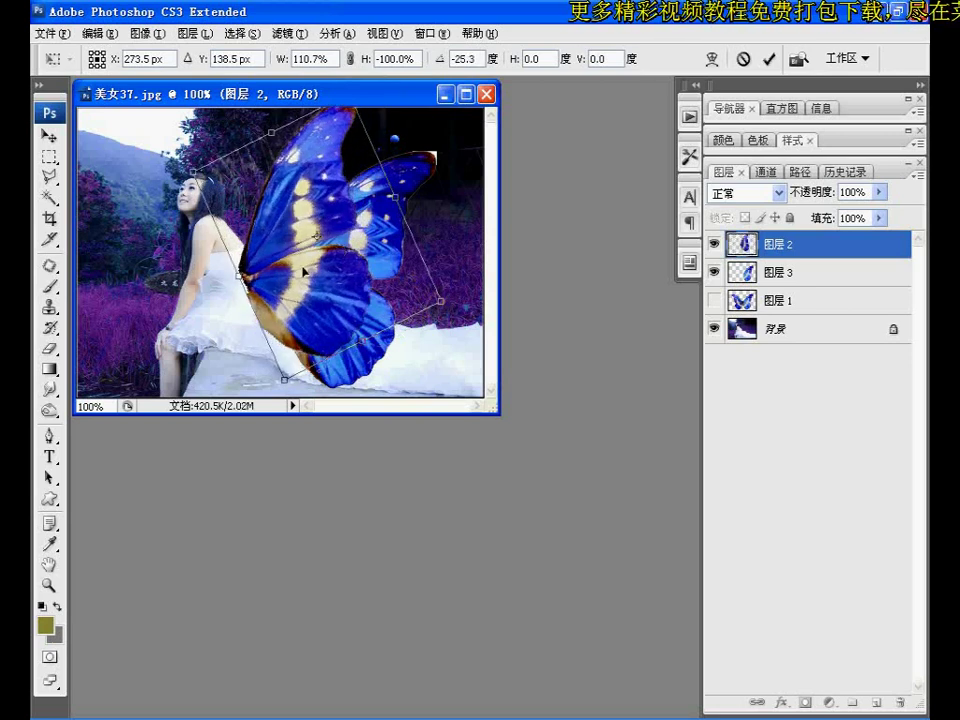
left_click_drag(293, 239, 282, 251)
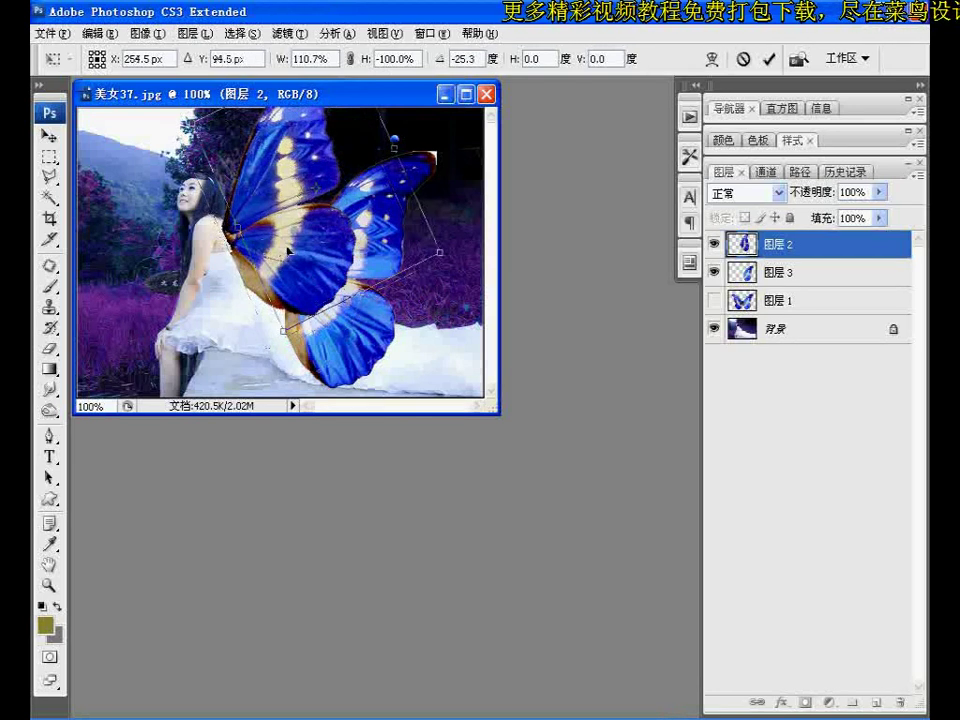
left_click_drag(282, 251, 284, 263)
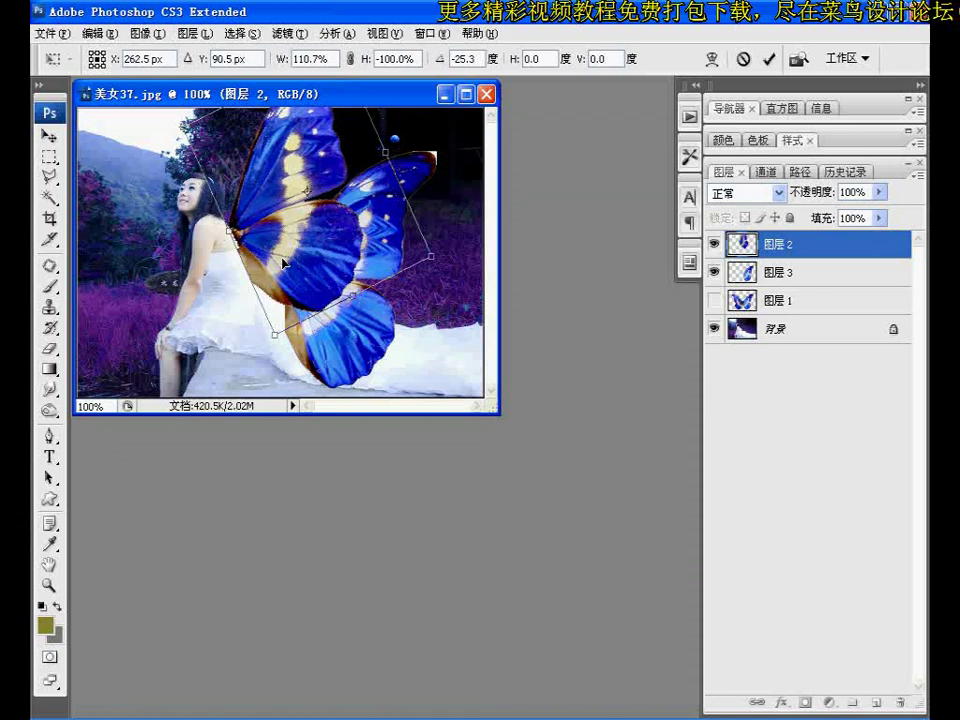
key("Return")
- Rotate and move the right wing over the other wing, then merge the two wing layers
left_click(444, 281, "ctrl")
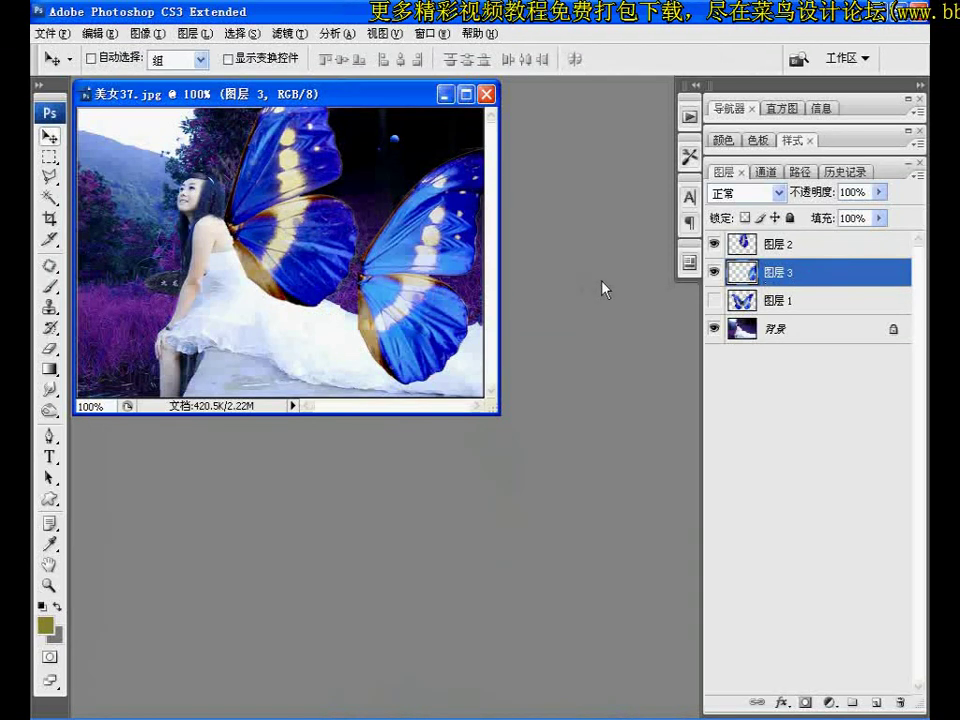
key("ctrl+t")
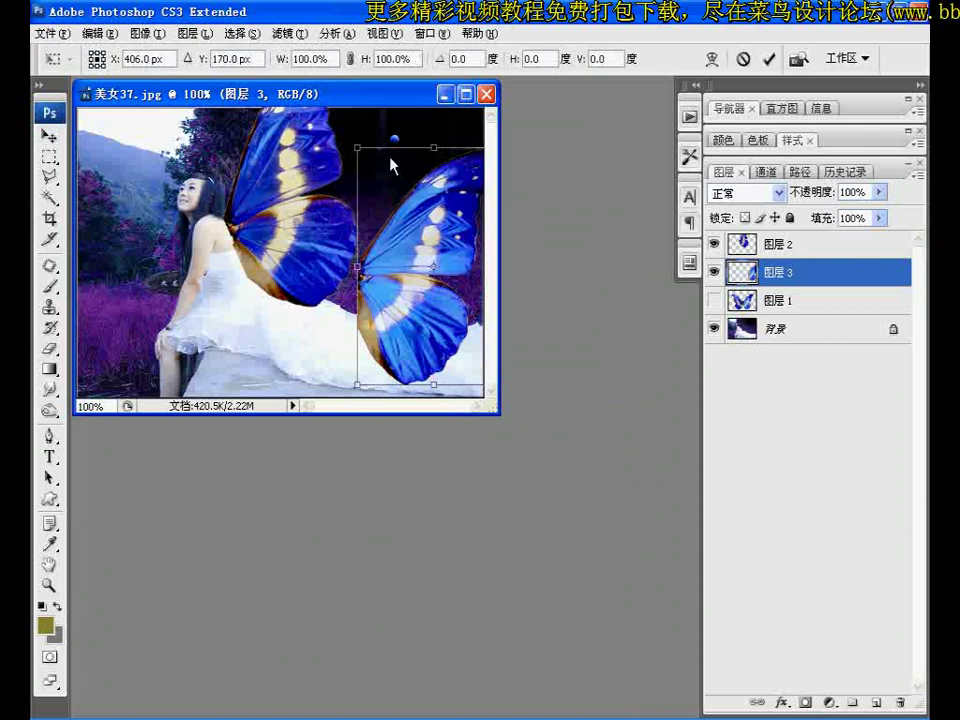
left_click_drag(340, 133, 340, 132)
mouse_move(320, 180)
left_mouse_down()
mouse_move(371, 228)
mouse_move(352, 263)
left_mouse_up()
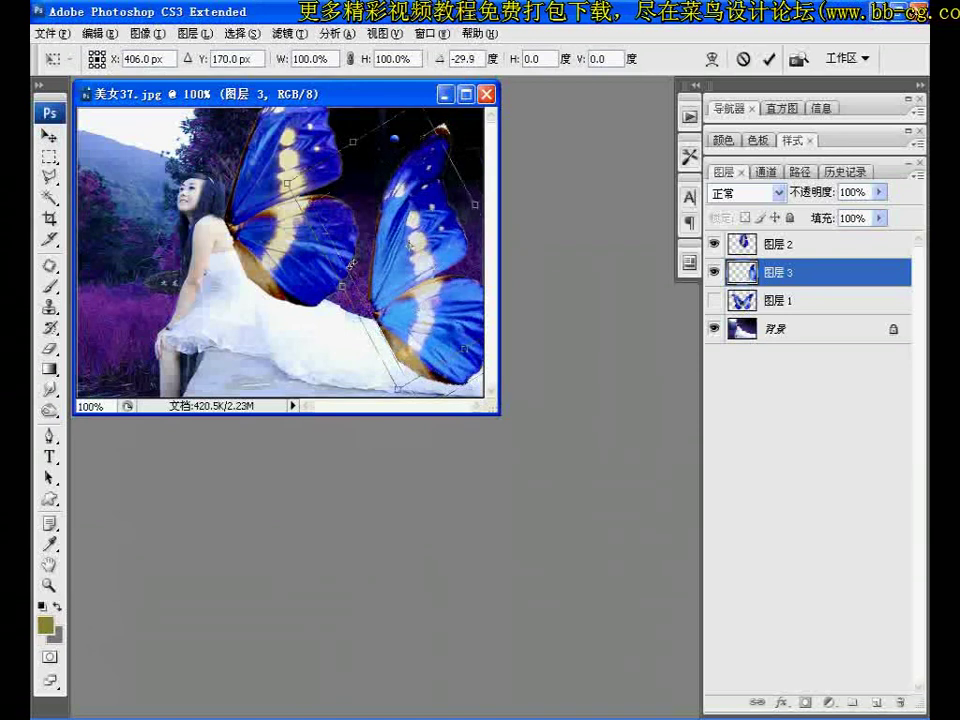
left_click_drag(352, 263, 326, 199)
mouse_move(288, 243)
left_mouse_down()
mouse_move(280, 241)
mouse_move(308, 242)
left_mouse_up()
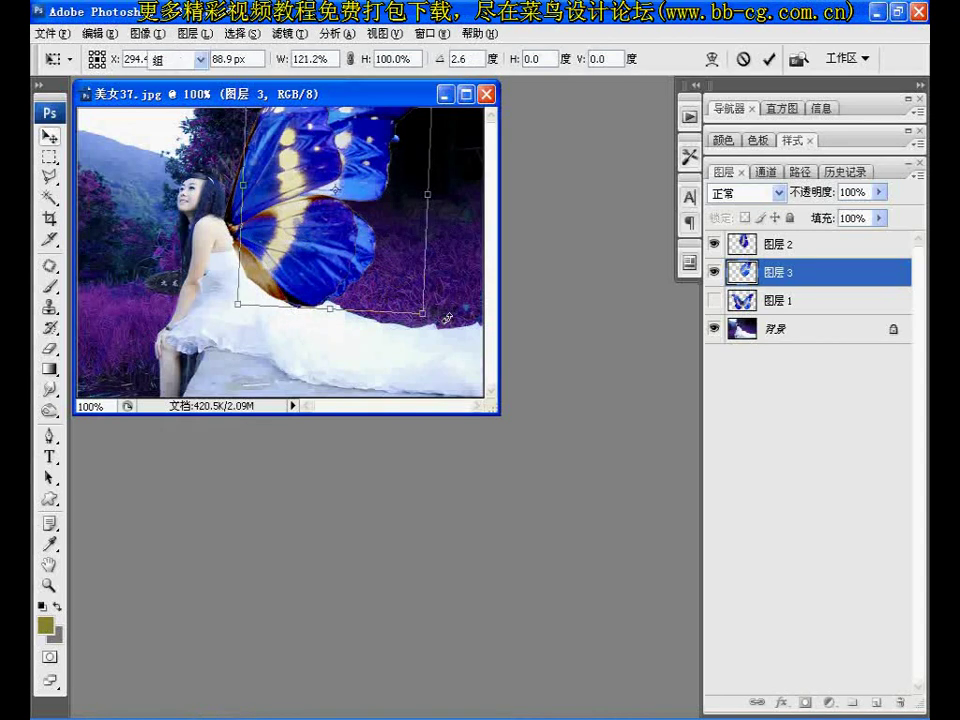
key("Return")
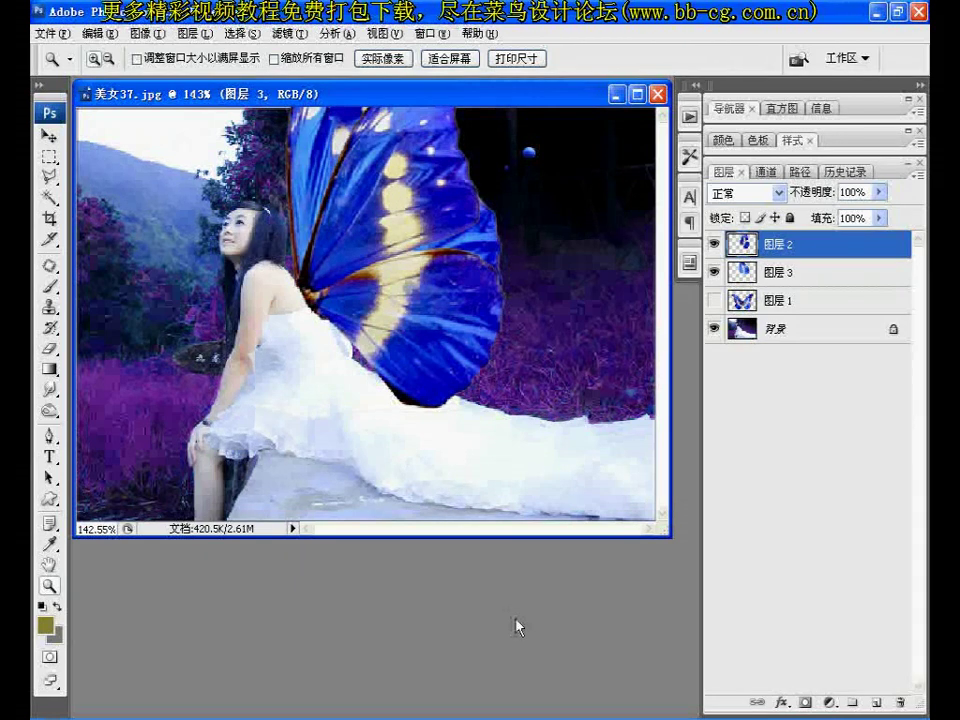
key("ctrl+e")
key("ctrl+e")
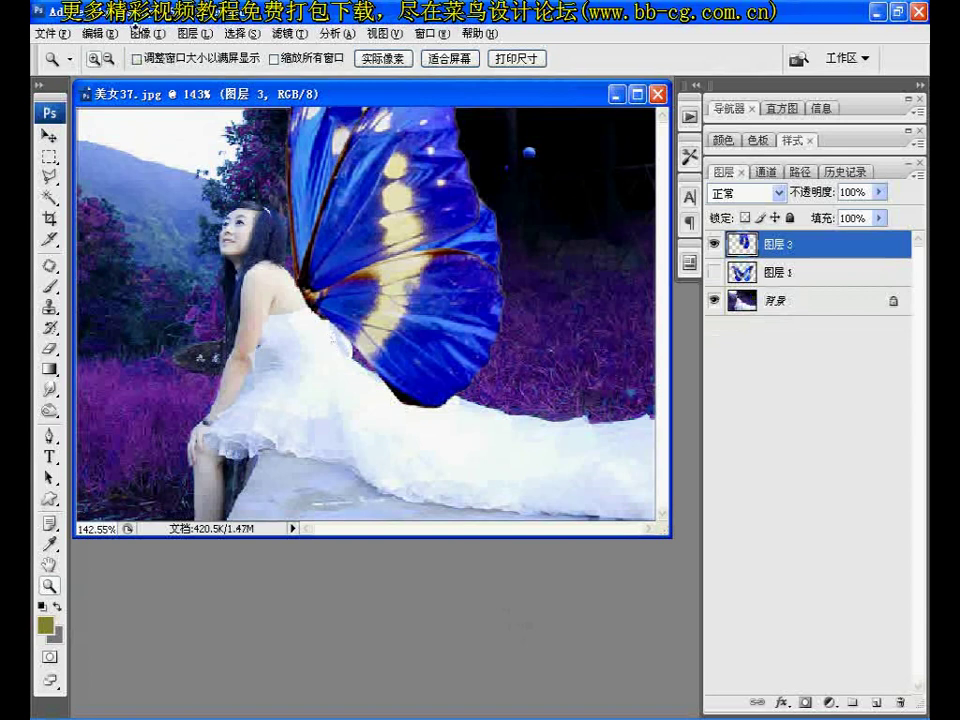
- Apply Brightness/Contrast of -14 brightness and +14 contrast to the wing
left_click(140, 33)
mouse_move(160, 76)
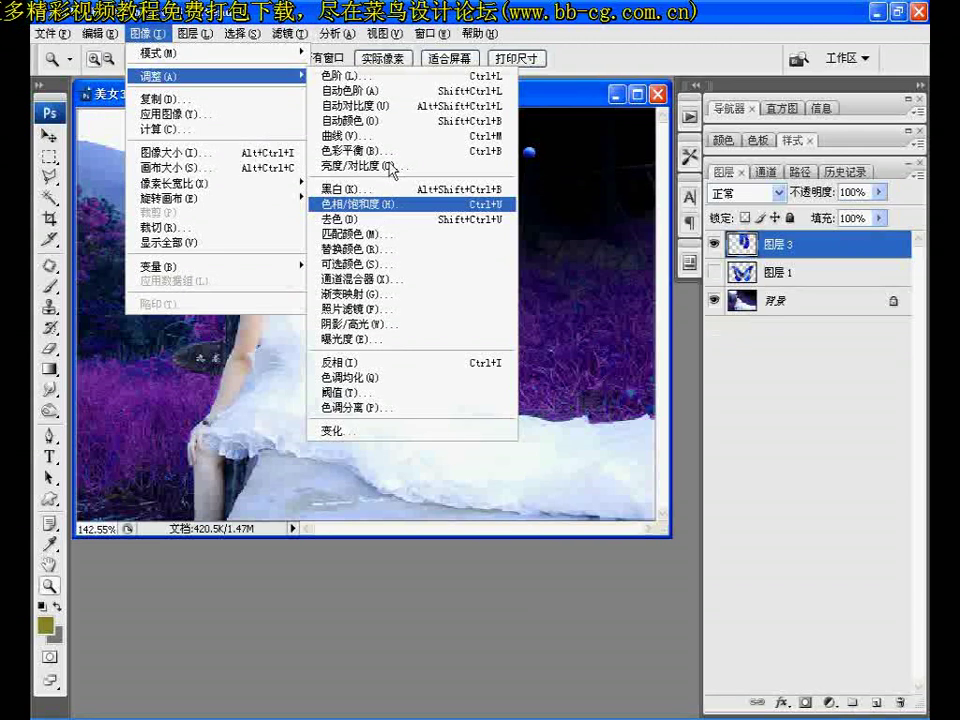
left_click(392, 166)
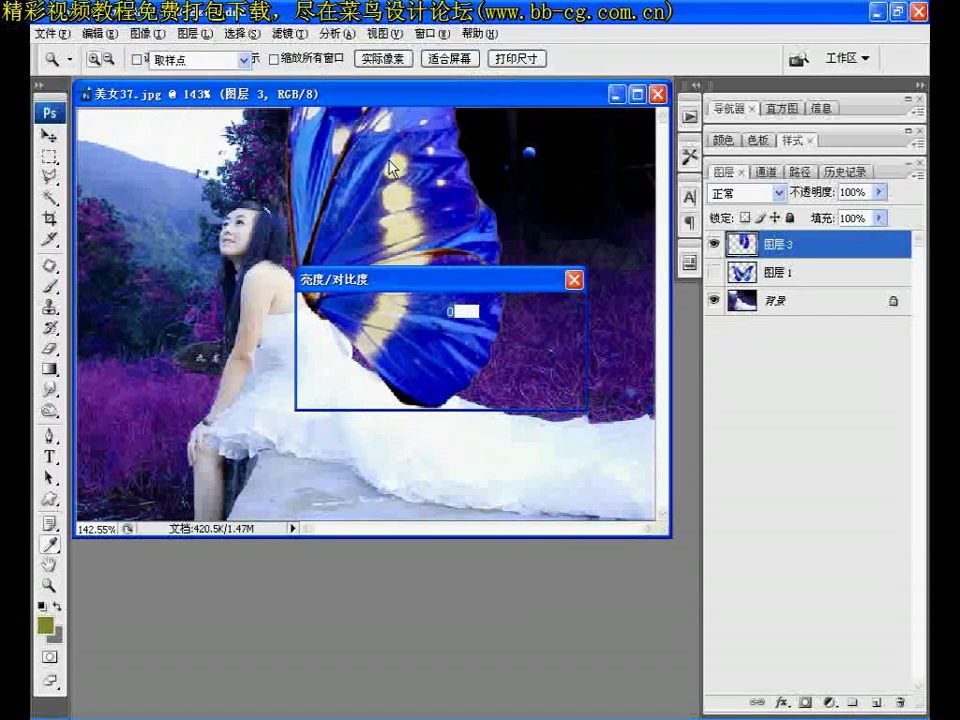
left_click_drag(398, 340, 390, 341)
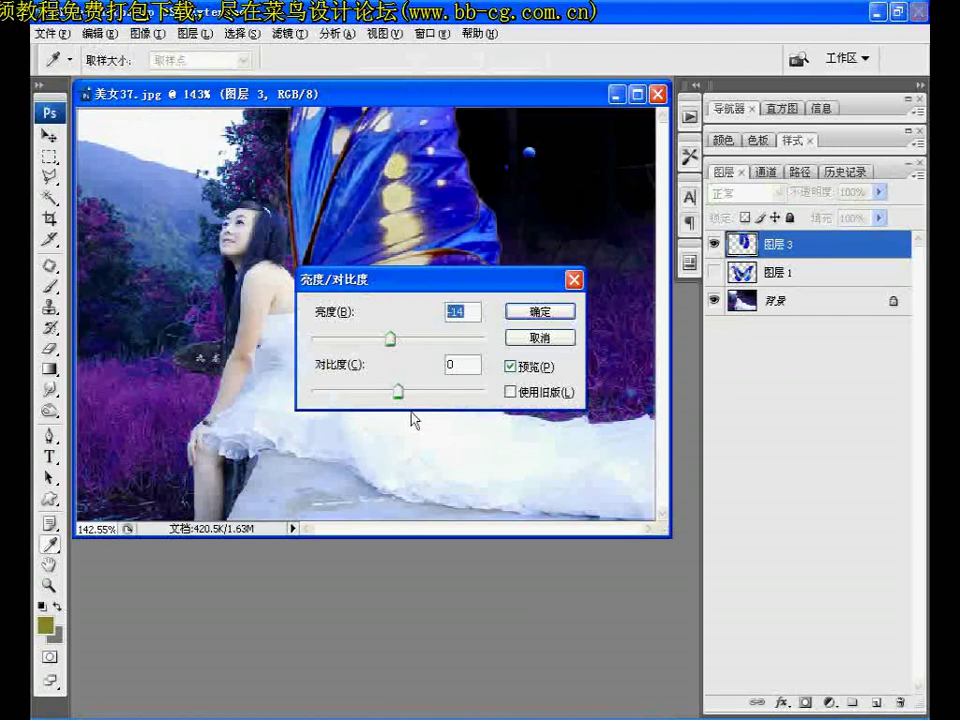
left_click_drag(398, 393, 410, 394)
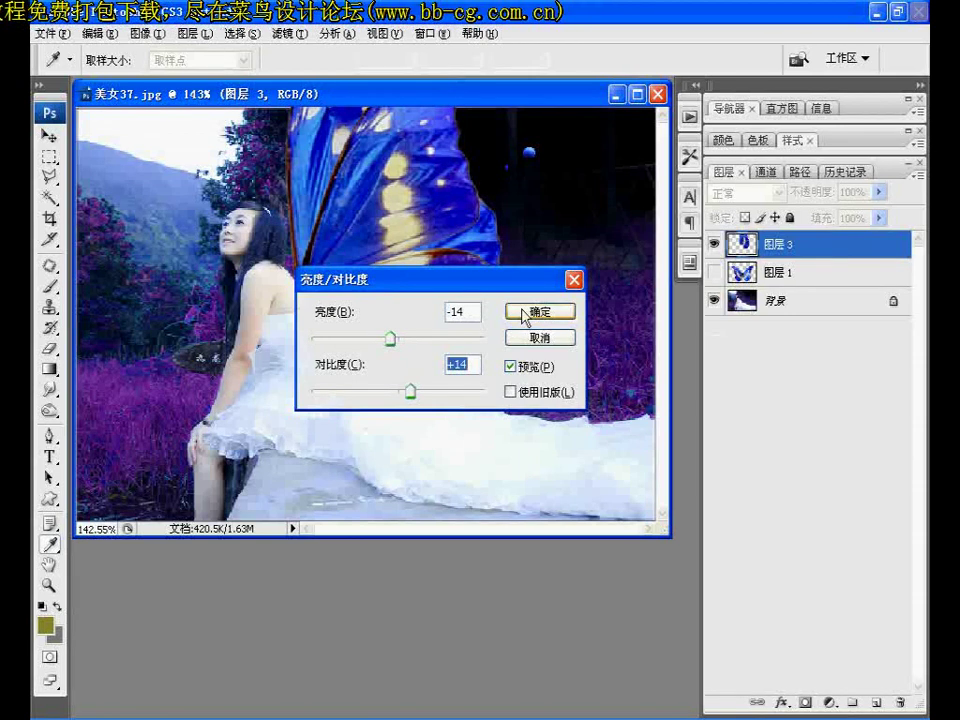
left_click(523, 315)
- Apply Hue/Saturation with Hue 41, Saturation 31, Lightness -9 to turn the wing purple
key("z")
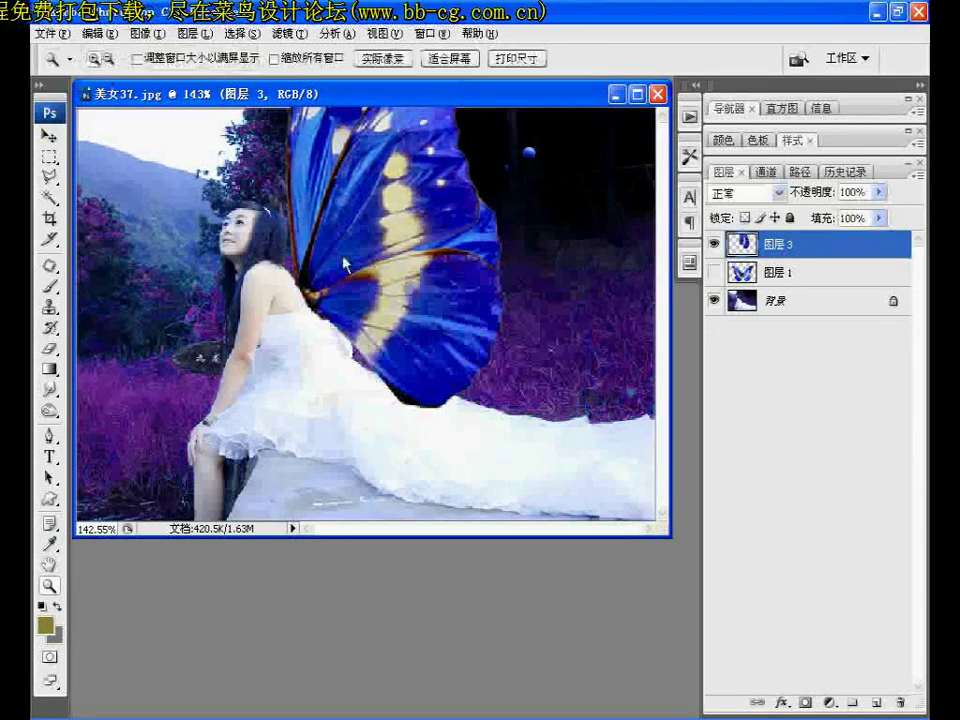
left_click(143, 33)
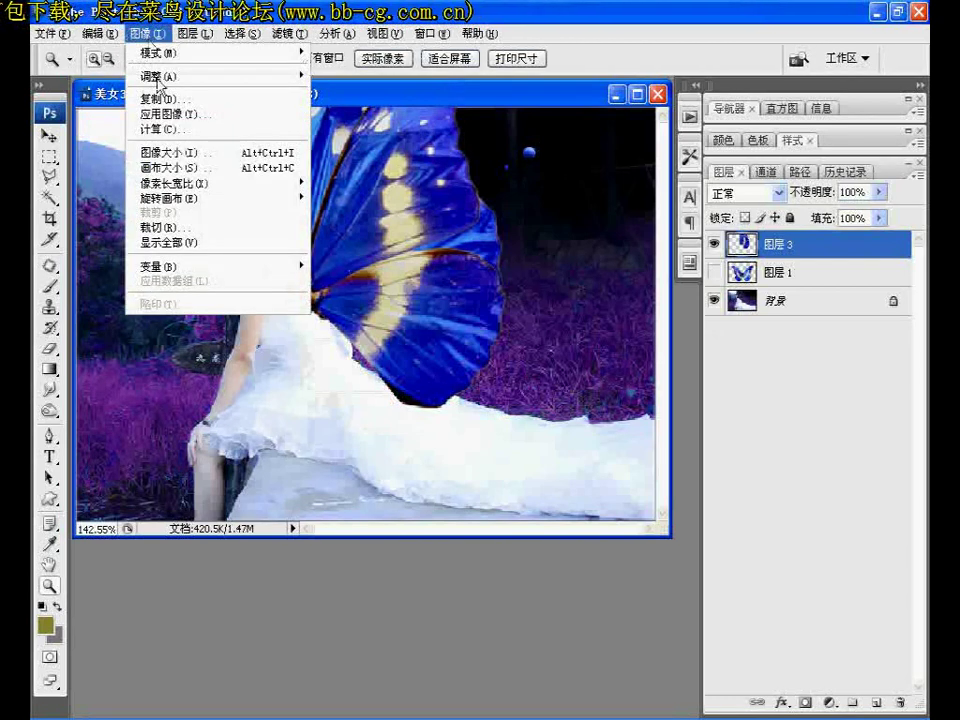
mouse_move(215, 76)
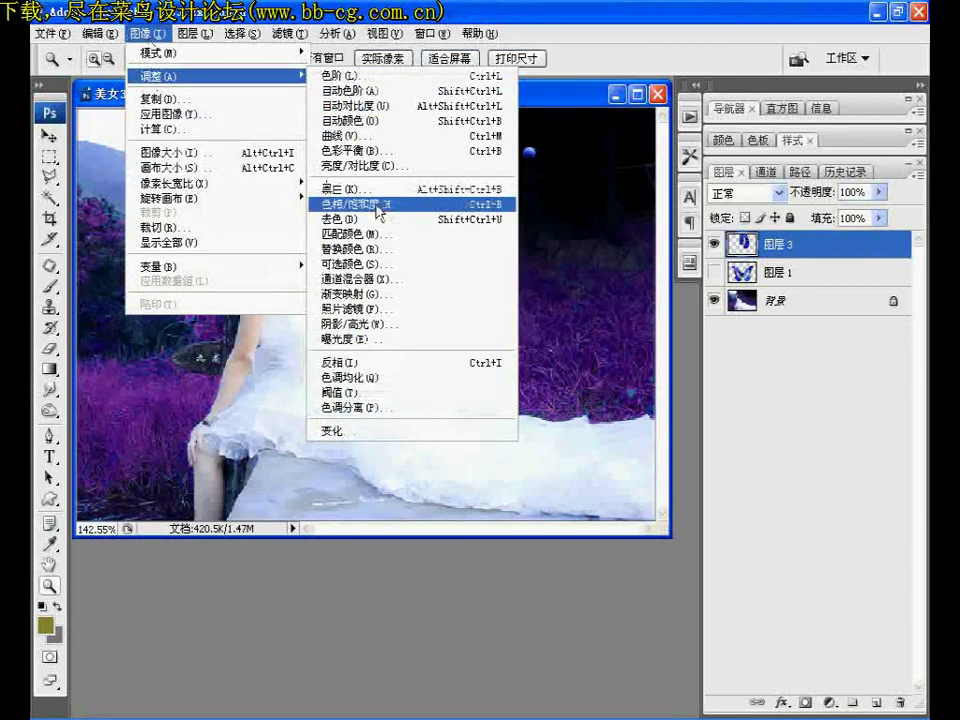
left_click(377, 204)
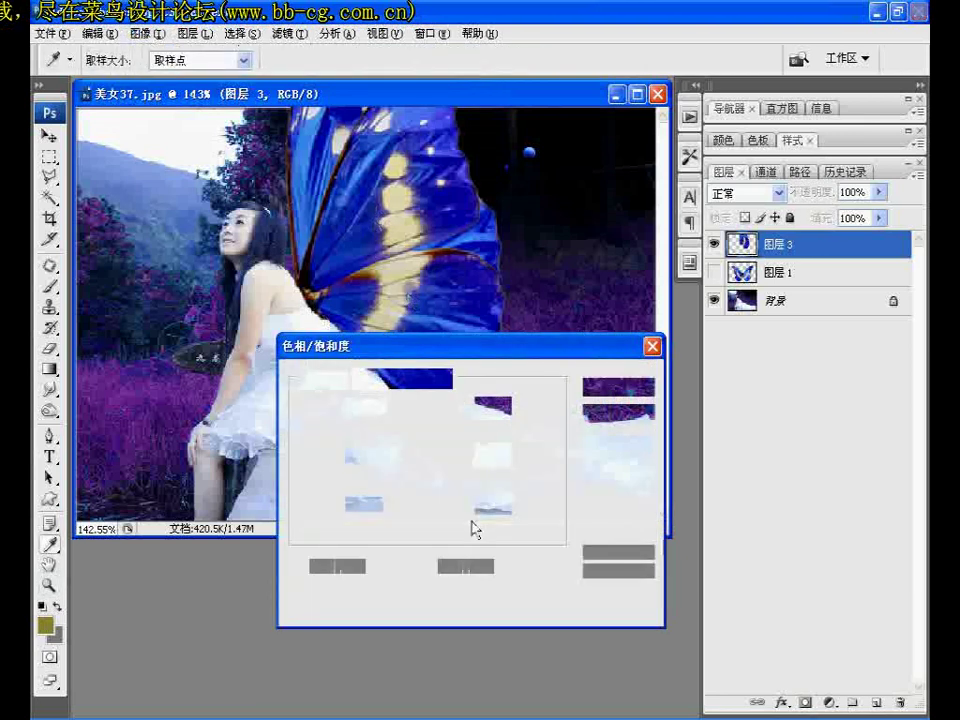
left_click(480, 407)
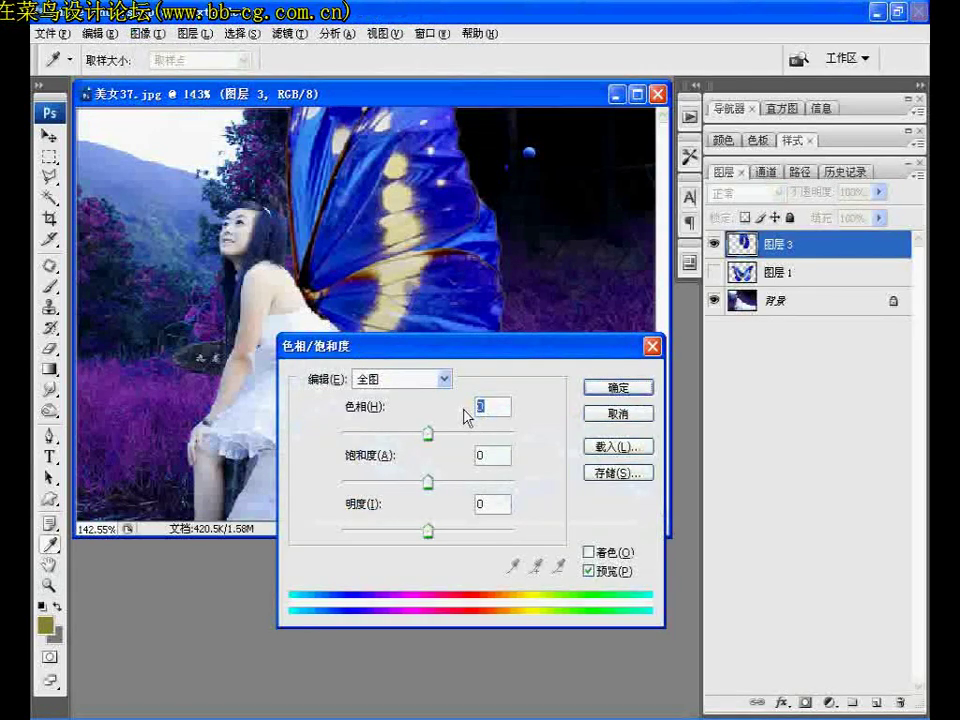
type("41")
left_click(500, 460)
type("3")
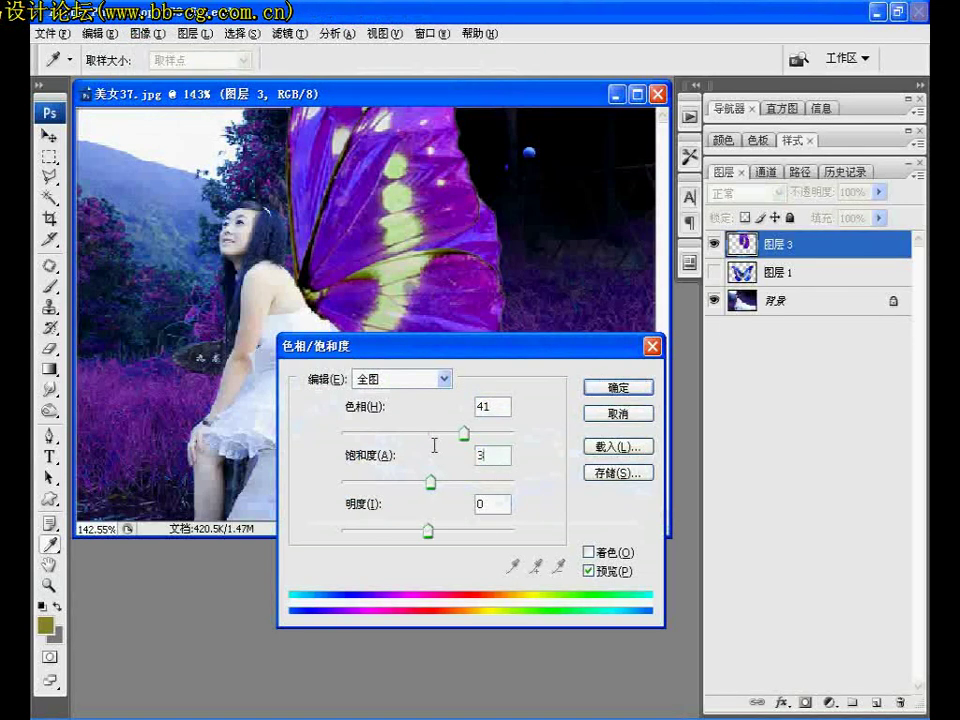
type("1")
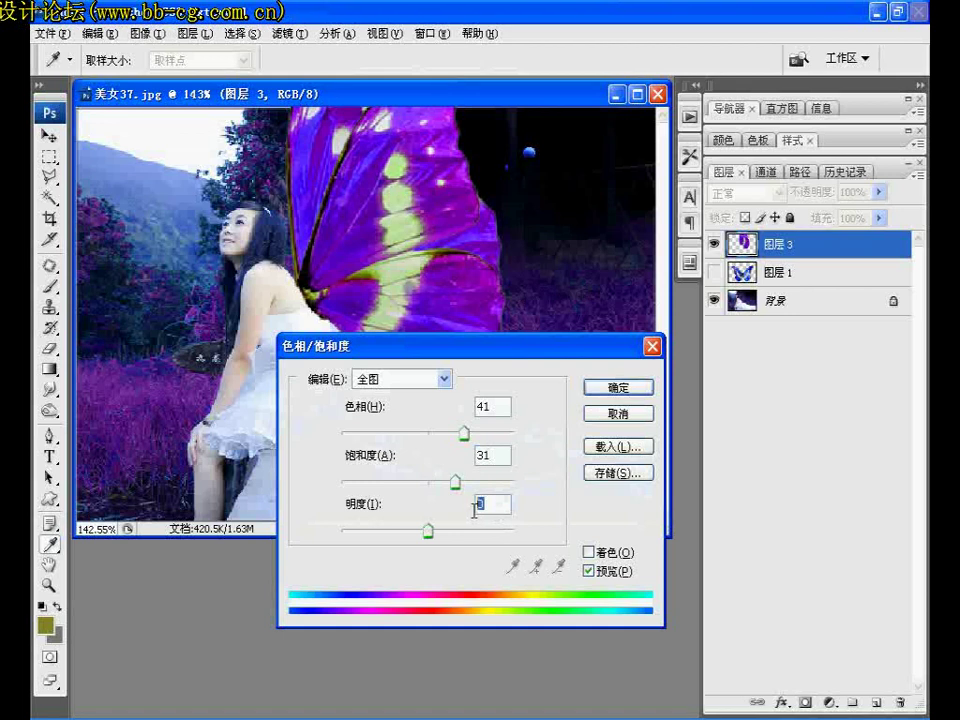
type("-")
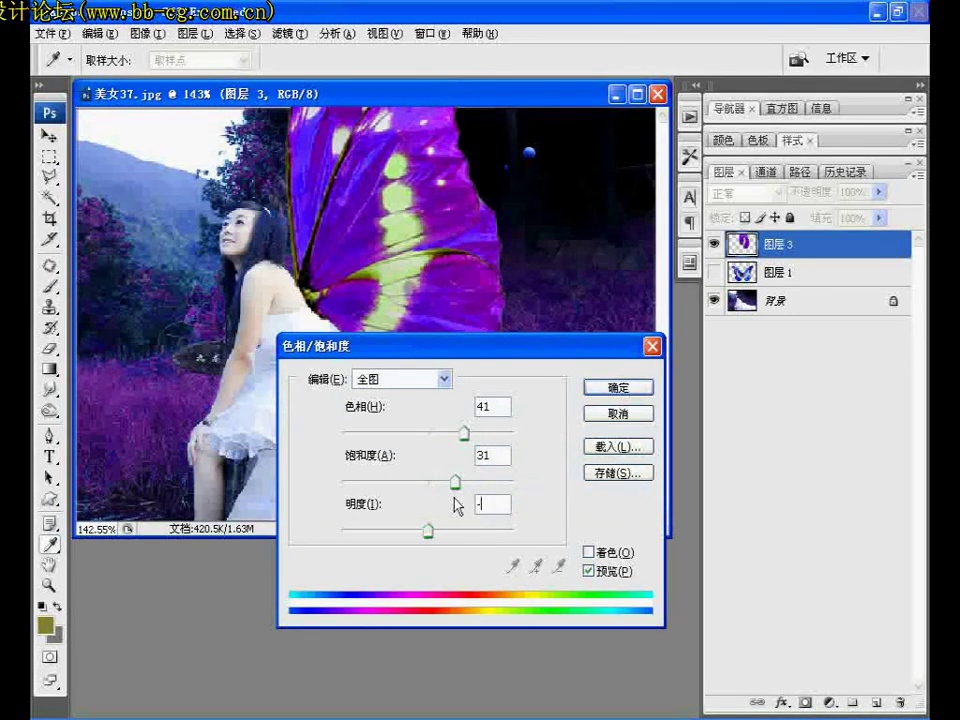
type("9")
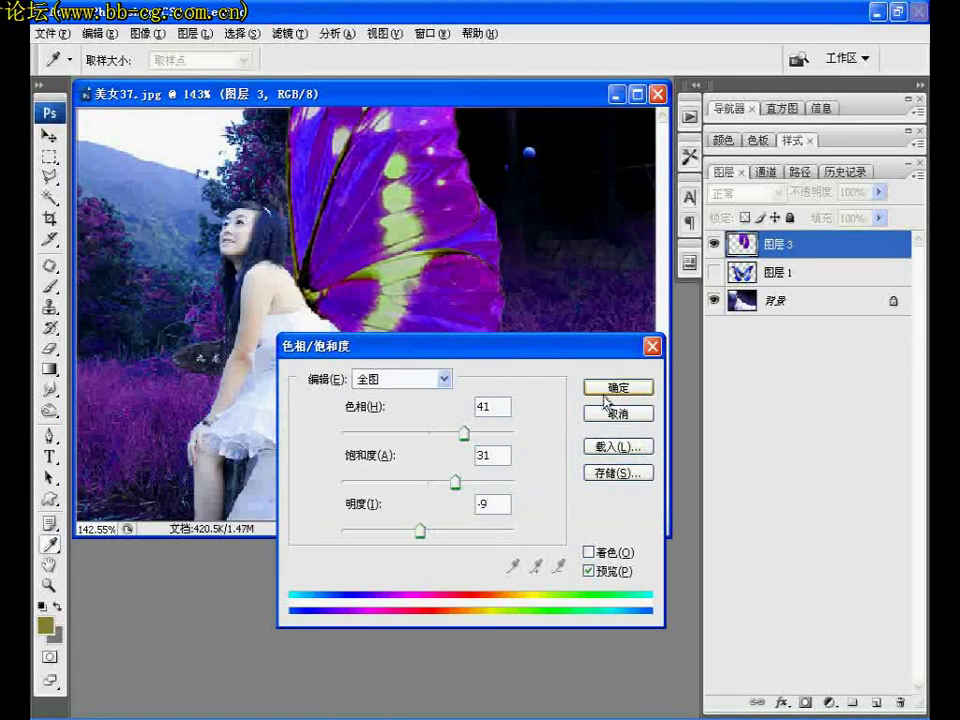
left_click(604, 400)
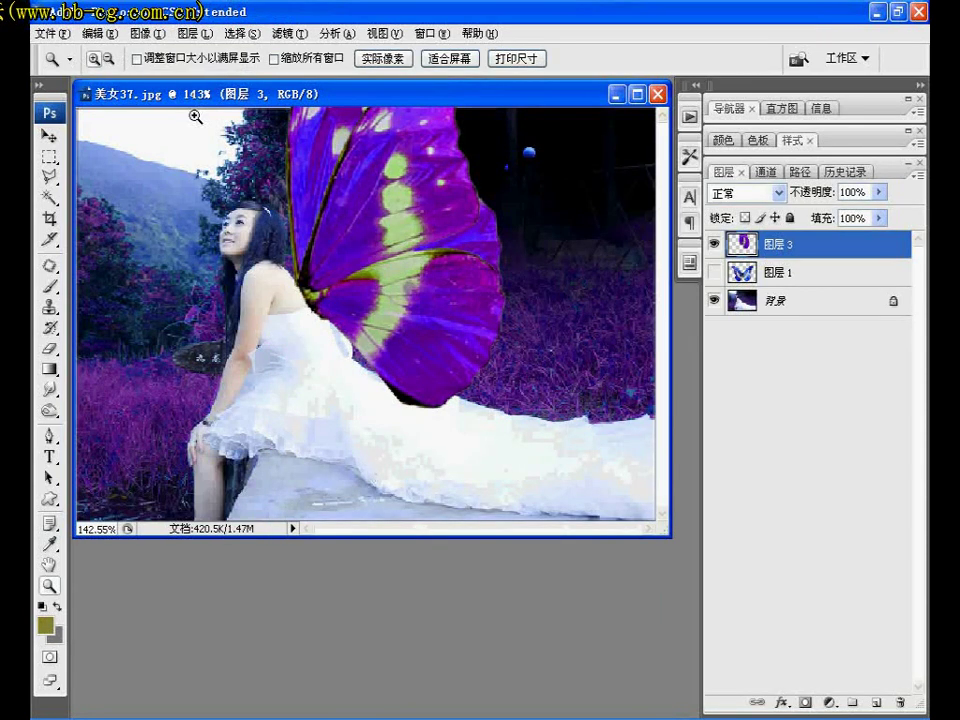
- Apply a midtone Color Balance of 17, -7, -6 to the wing layer
left_click(140, 34)
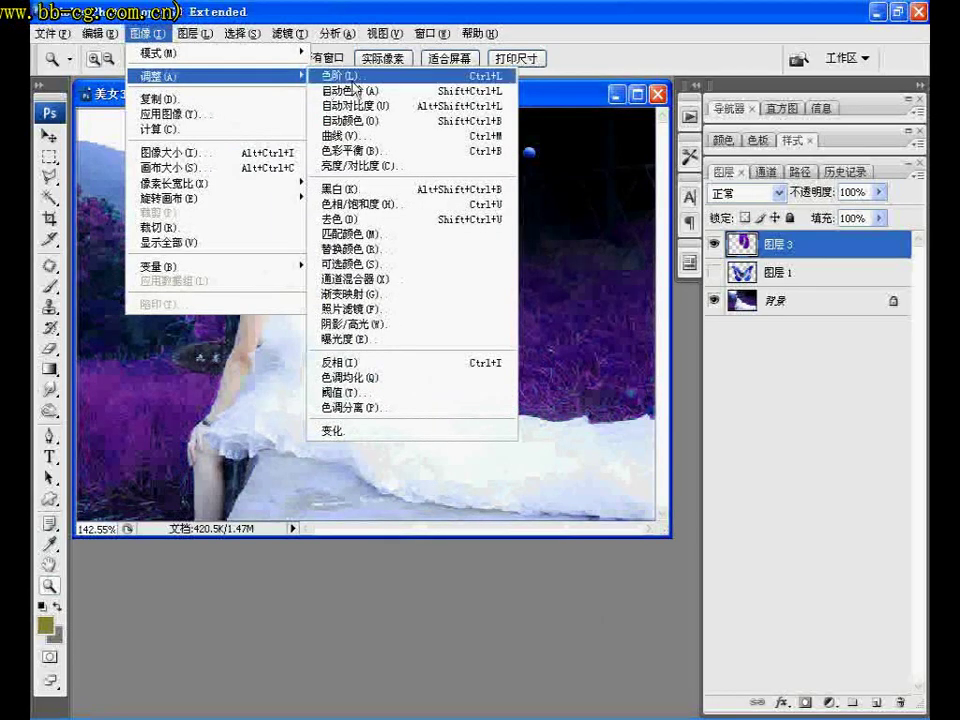
left_click(360, 150)
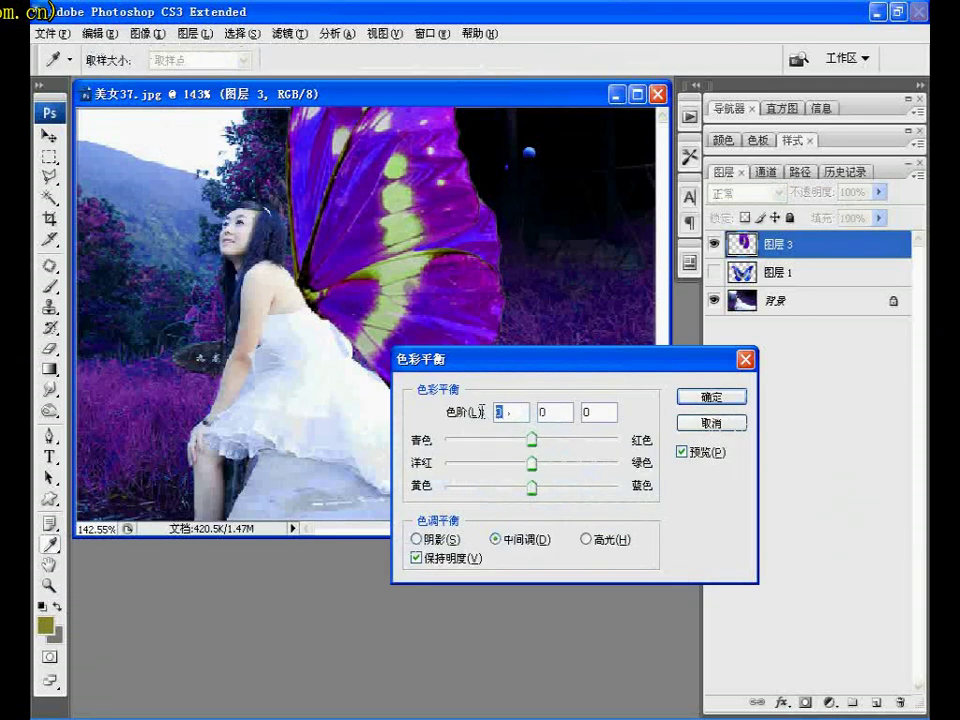
type("7")
key("Tab")
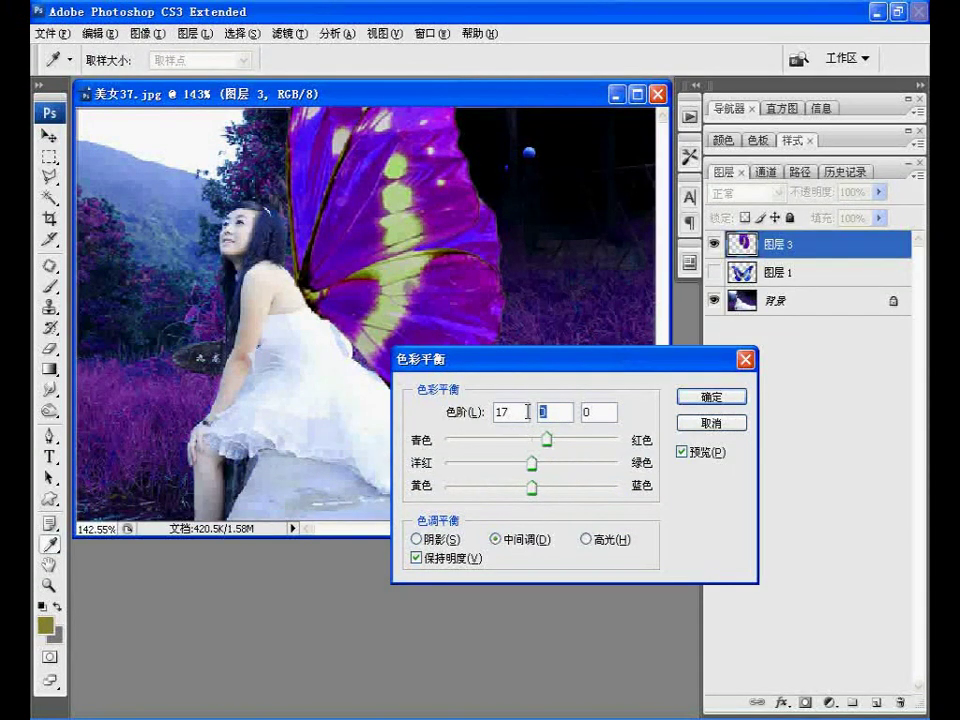
type("-7")
key("Tab")
type("-")
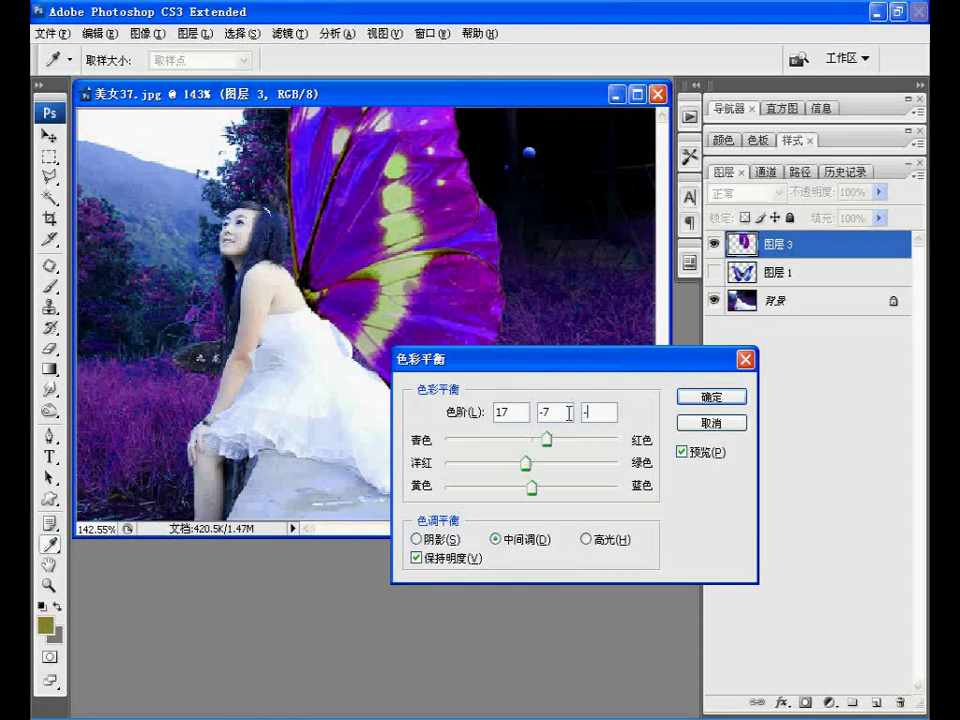
type("6")
left_click(707, 398)
- Fill a new Layer 4 with a radial white-to-black gradient from the wing base
key("z")
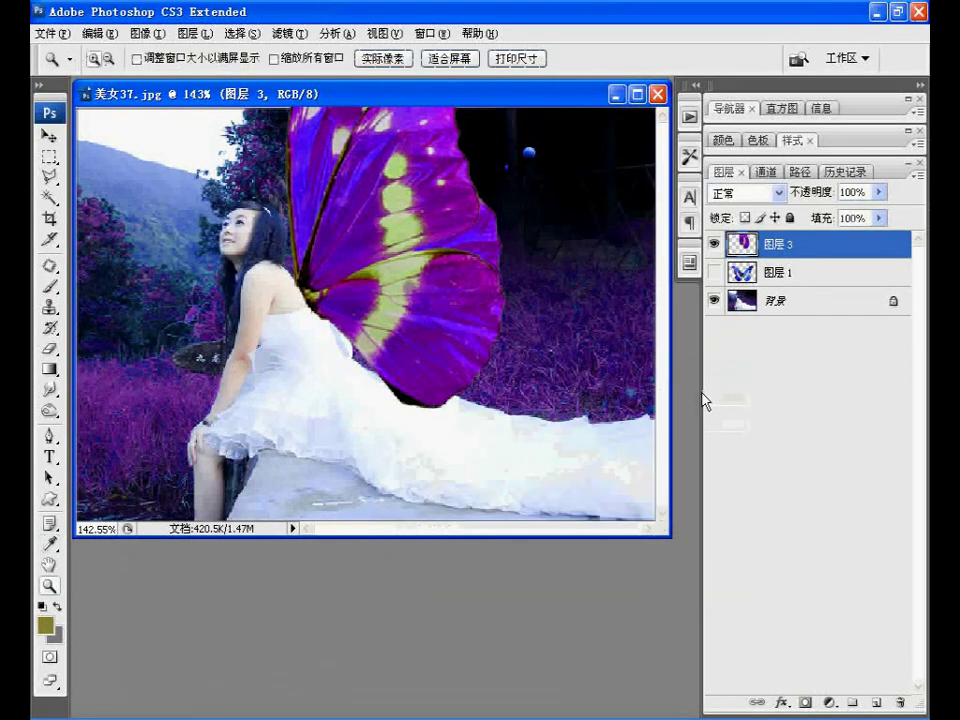
key("g")
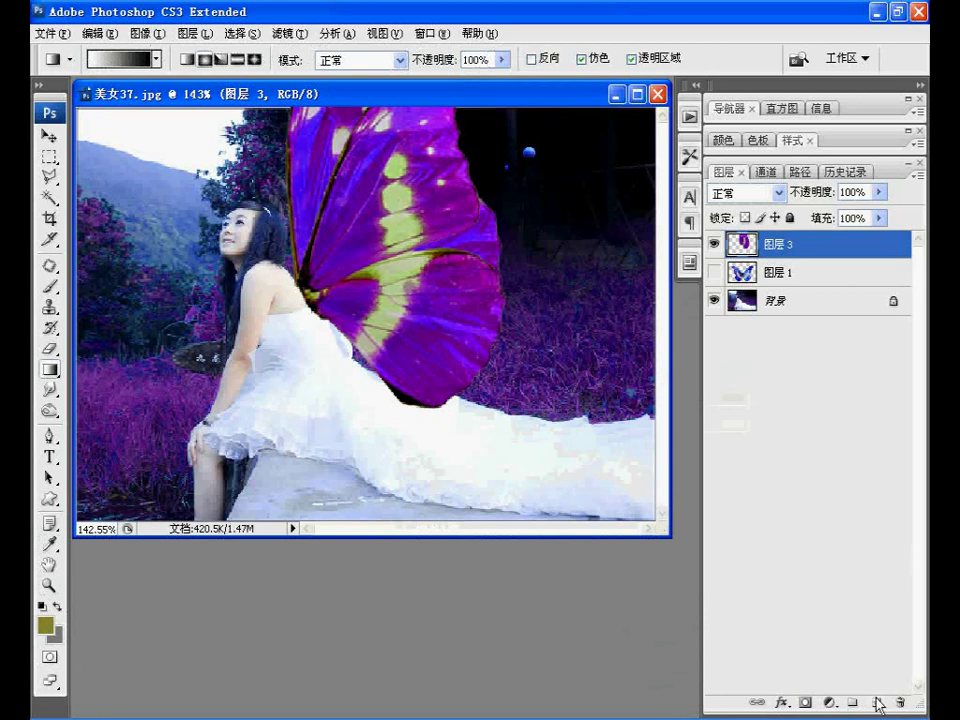
left_click(878, 703)
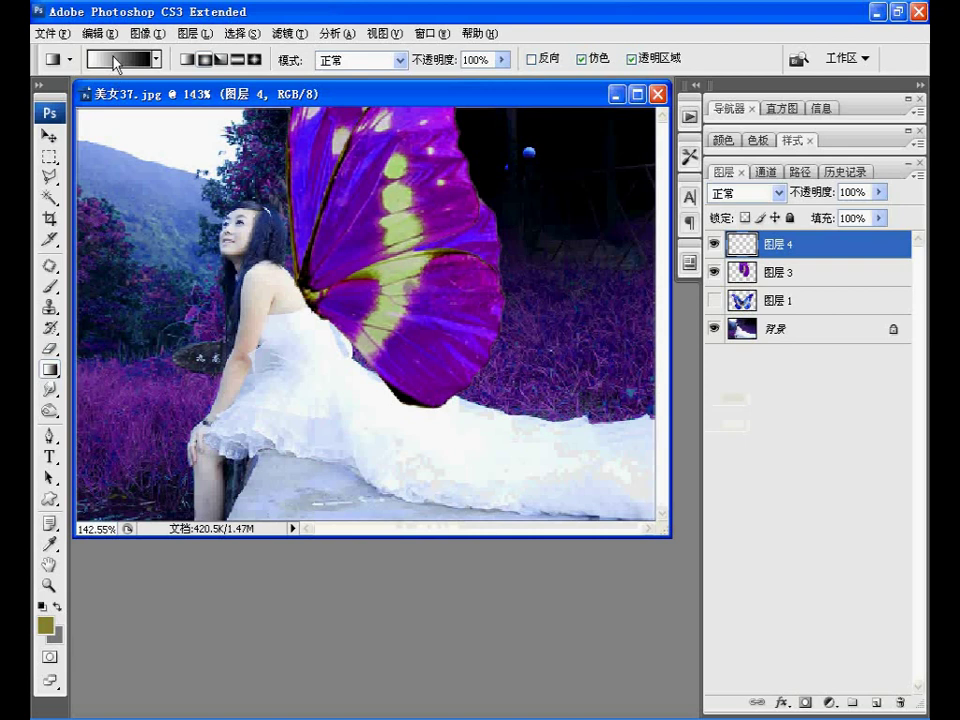
left_click(115, 63)
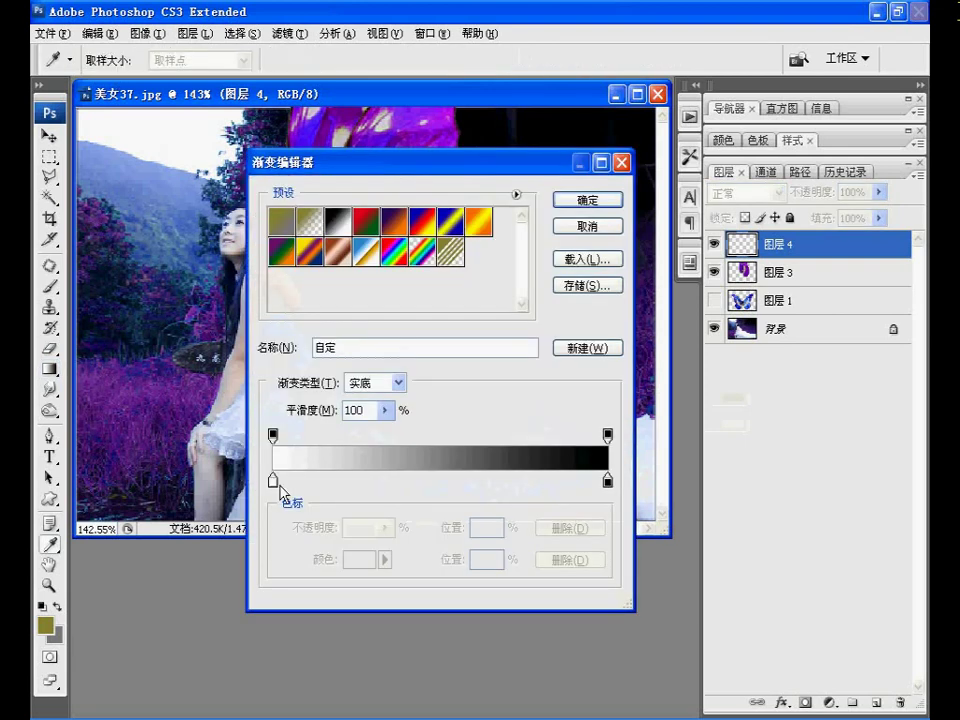
left_click(593, 201)
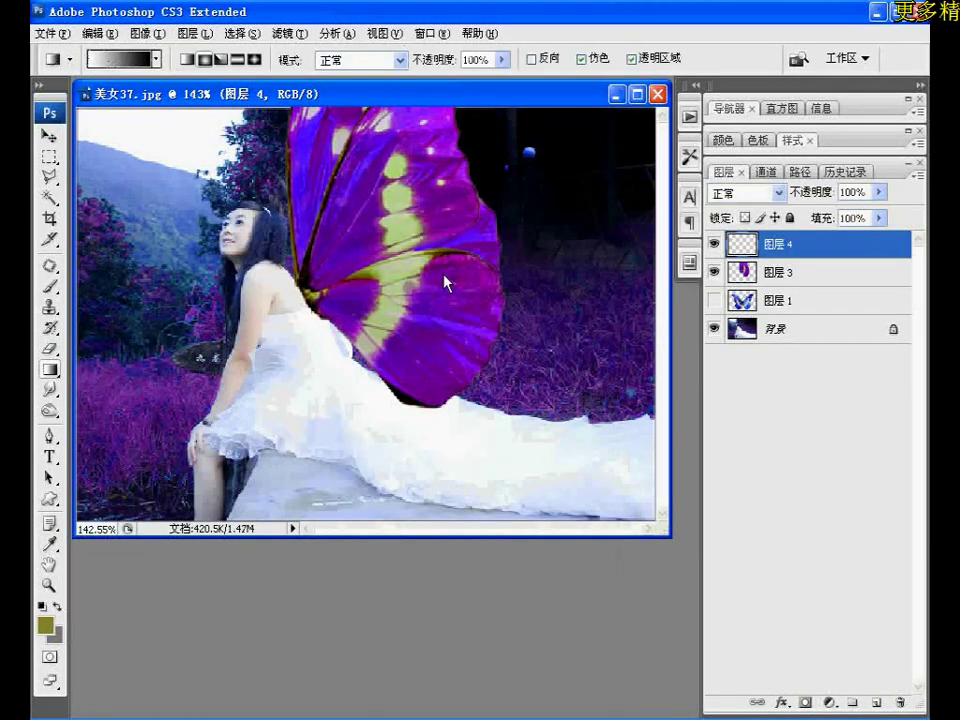
left_click_drag(306, 287, 655, 515)
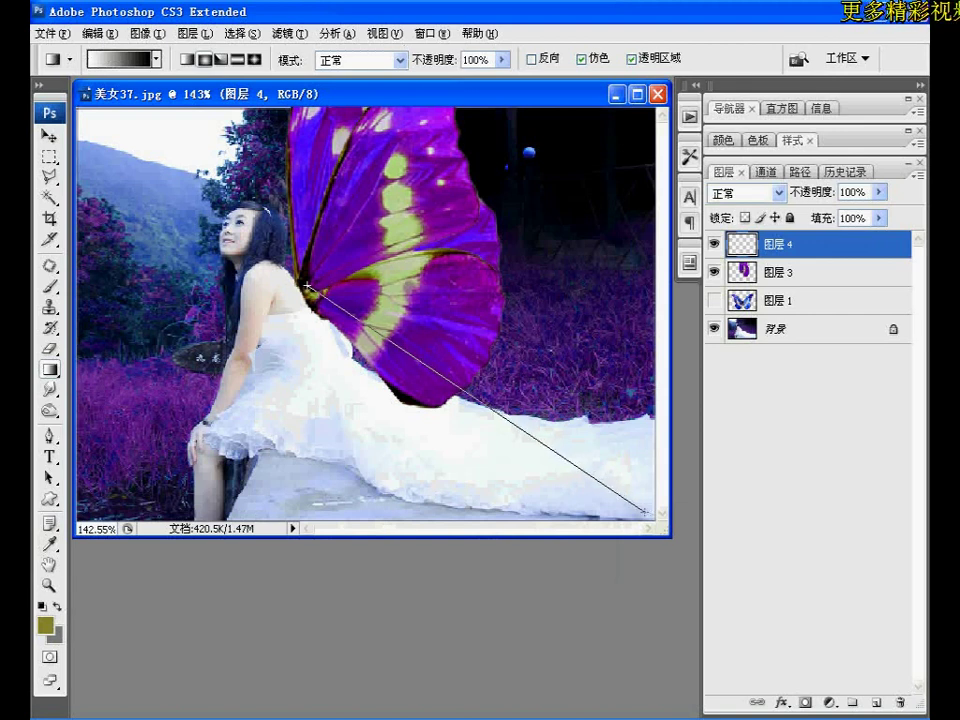
left_click_drag(655, 515, 655, 515)
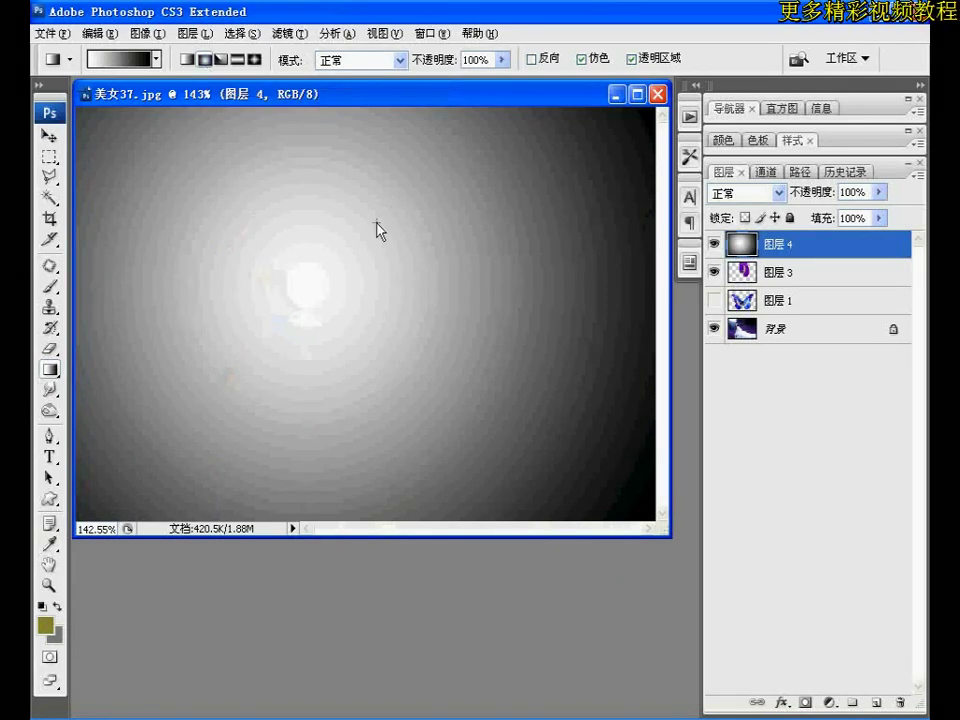
- Set the gradient layer to Overlay blend mode and add empty Layer 5
left_click(779, 197)
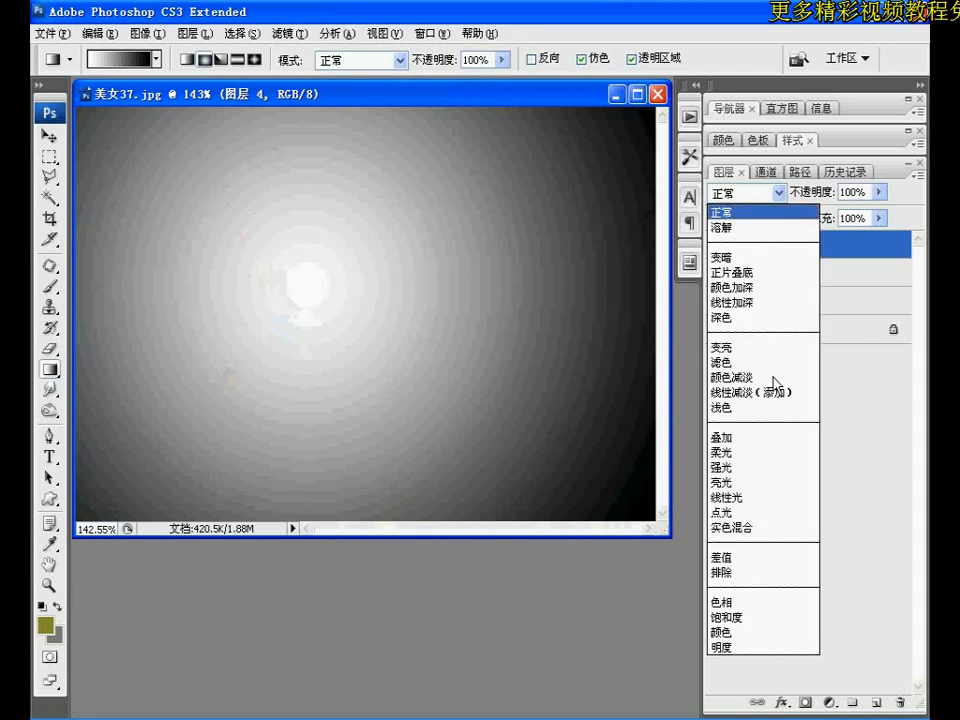
left_click(769, 443)
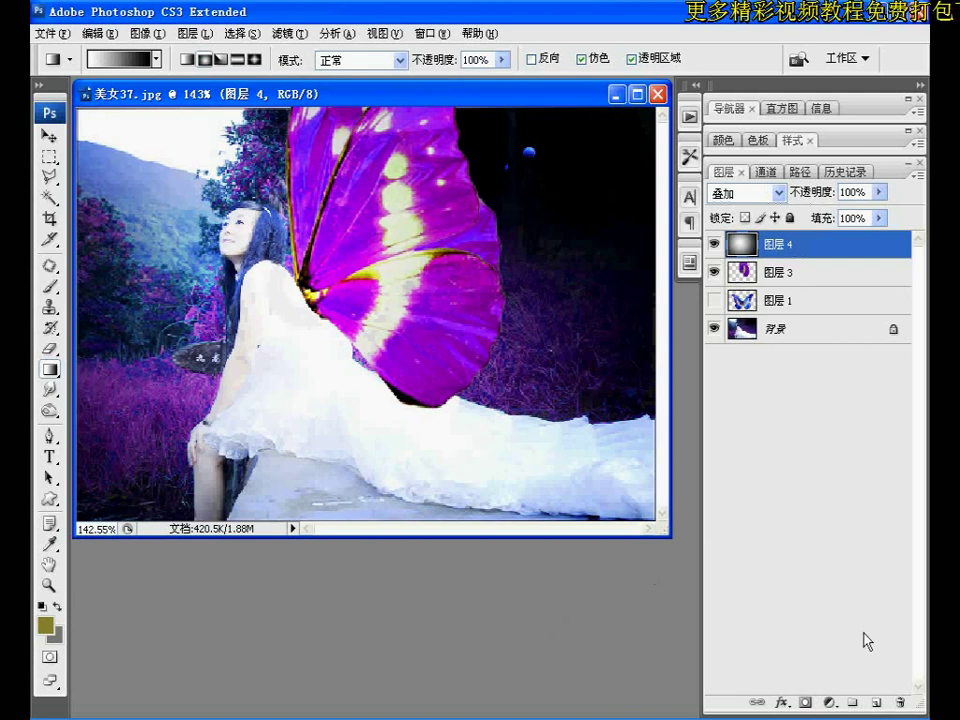
left_click(878, 703)
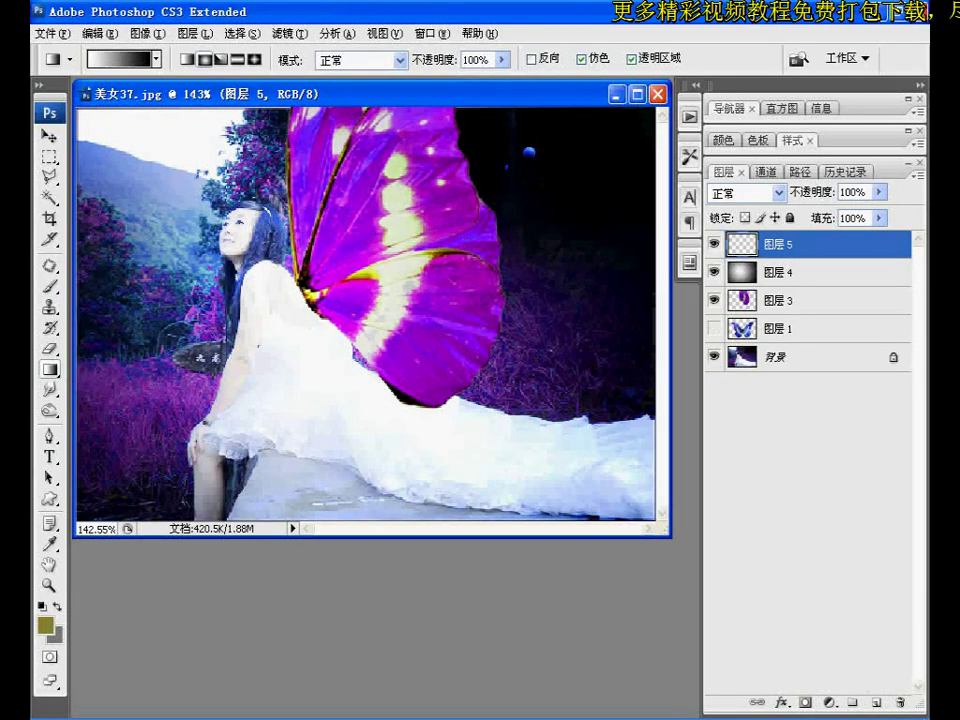
- Select the 3 px hard round brush
key("b")
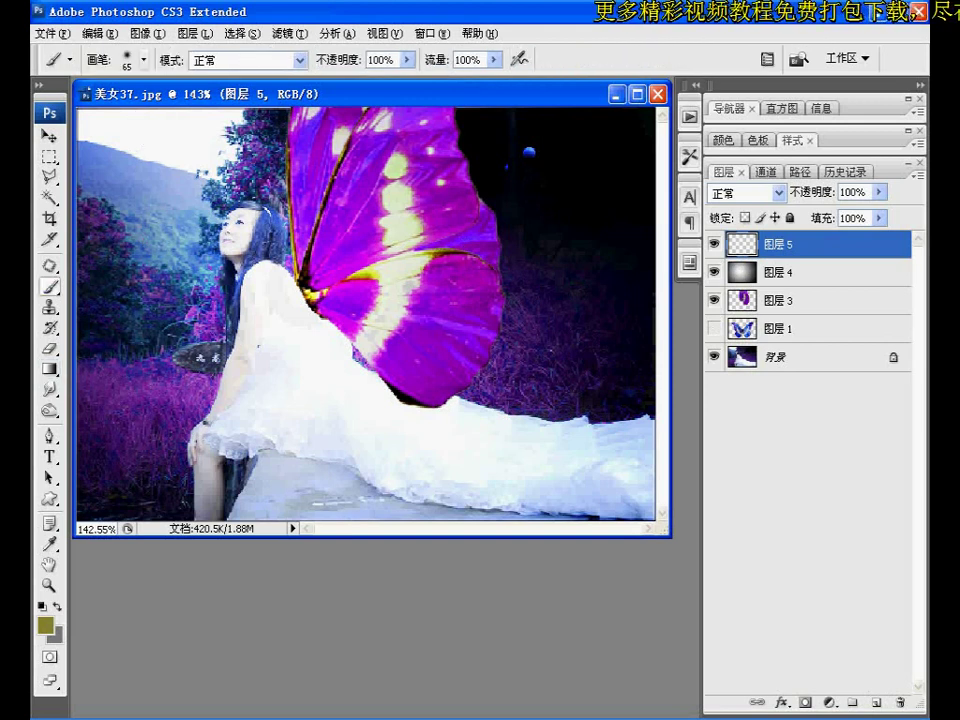
left_click(144, 60)
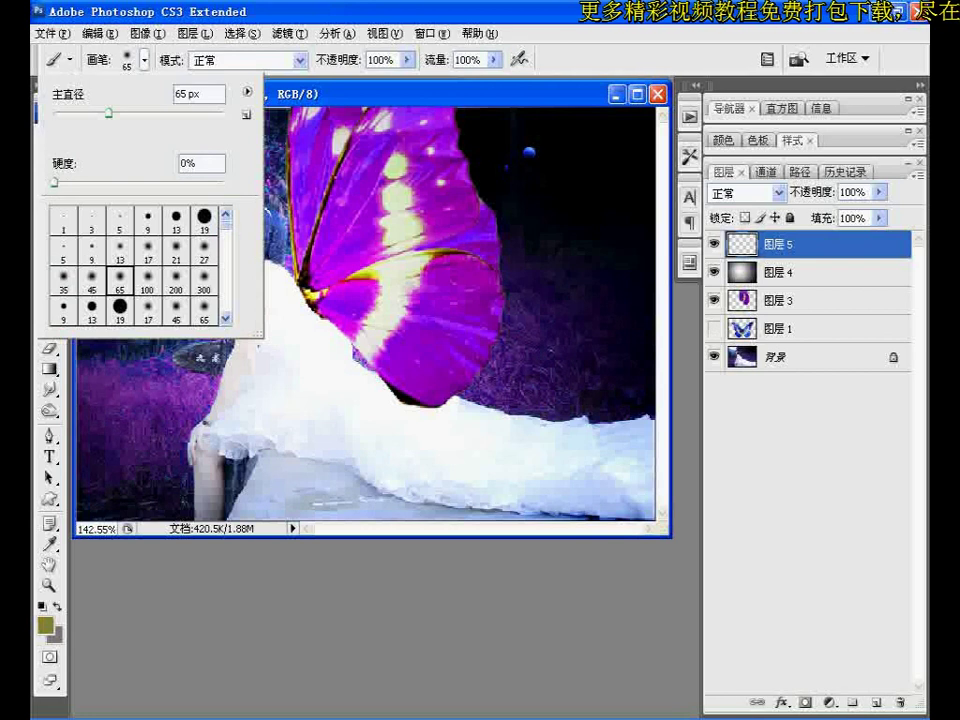
left_click(90, 220)
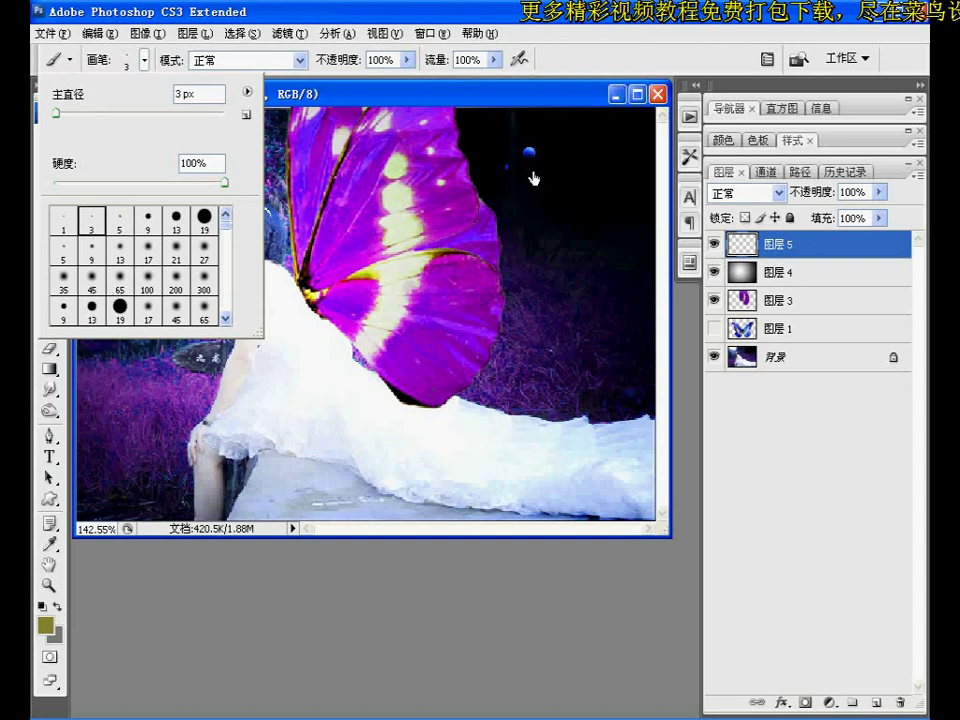
left_click(528, 152)
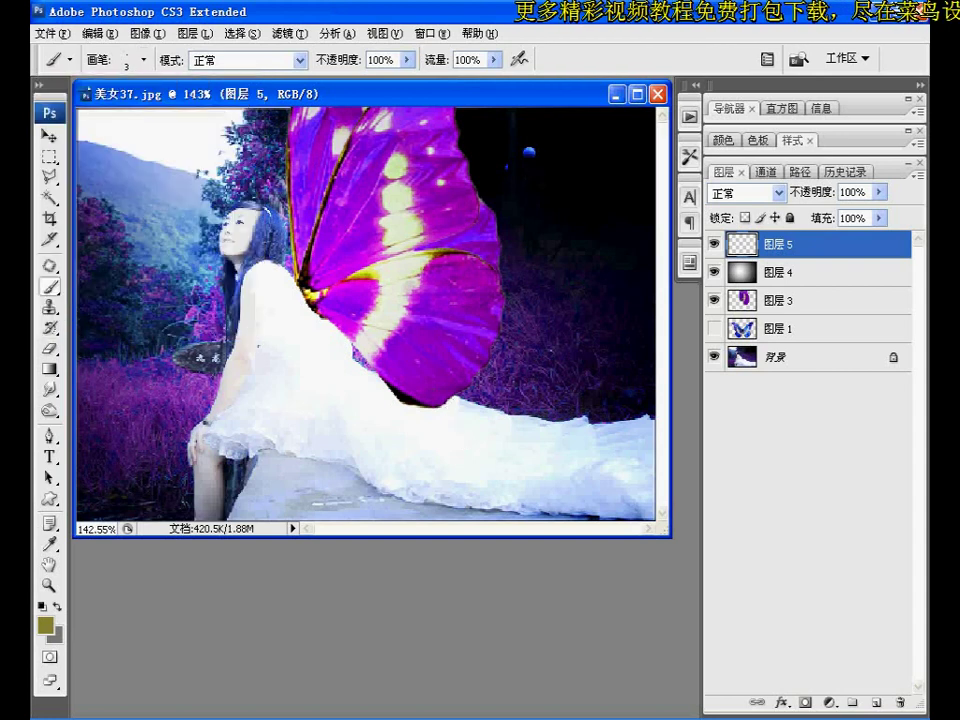
left_click_drag(370, 94, 303, 311)
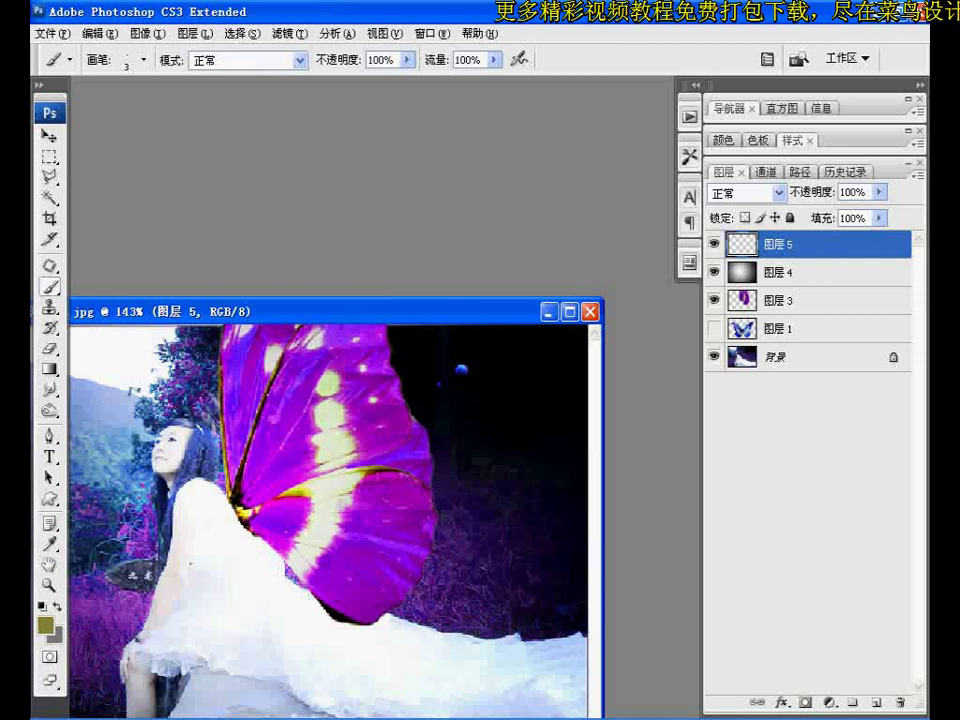
- Turn off color dynamics, dual brush and scatter, and set brush spacing to 200%
key("F5")
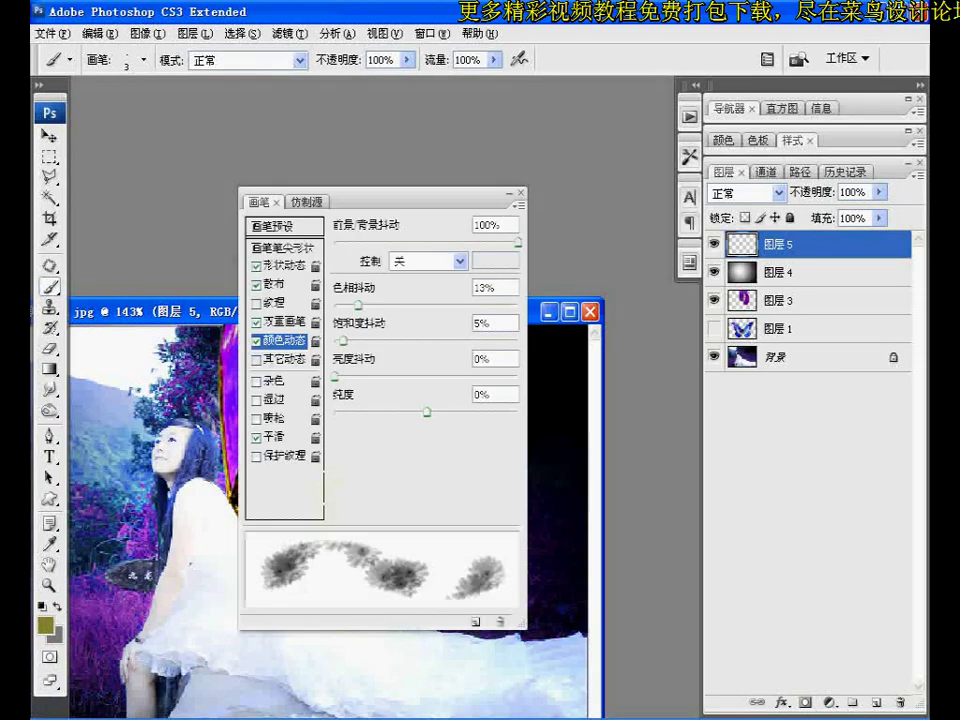
left_click(255, 340)
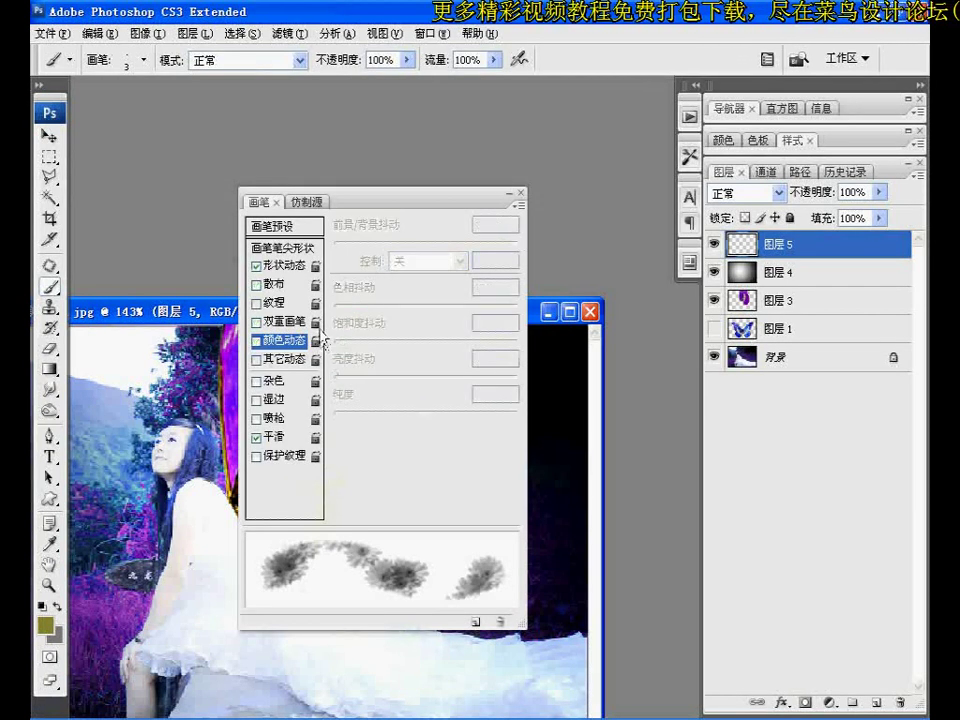
left_click(255, 322)
left_click(255, 284)
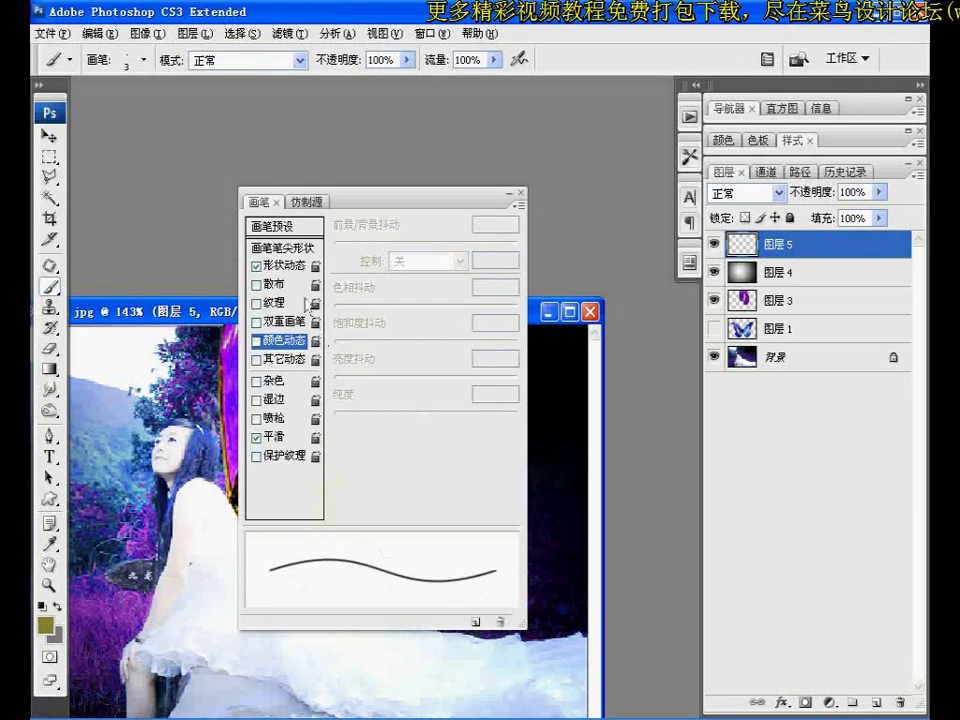
left_click(280, 248)
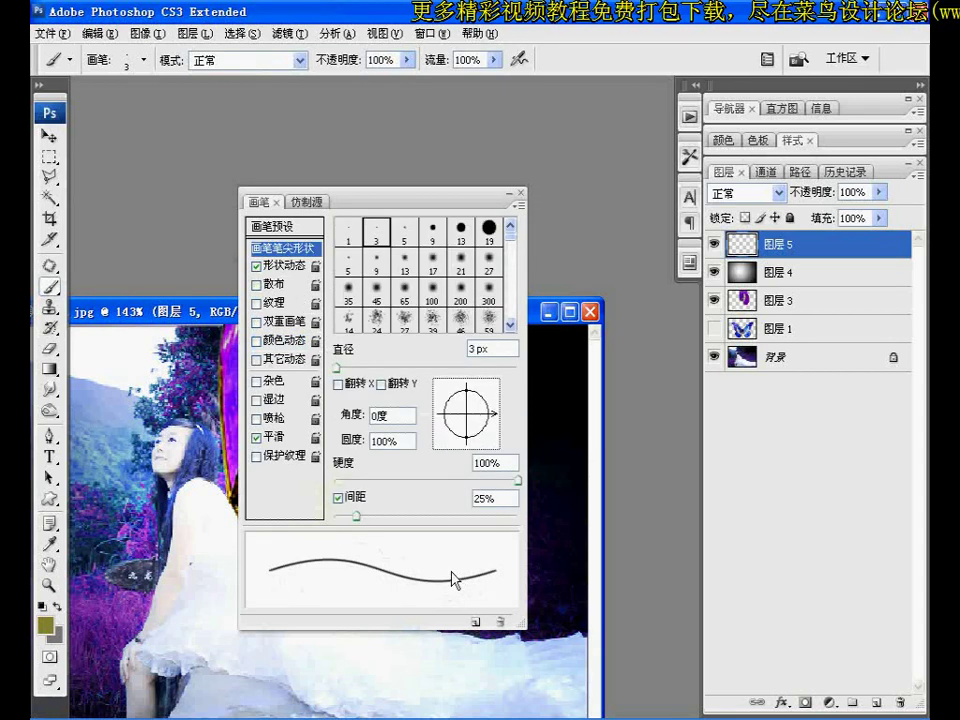
double_click(487, 498)
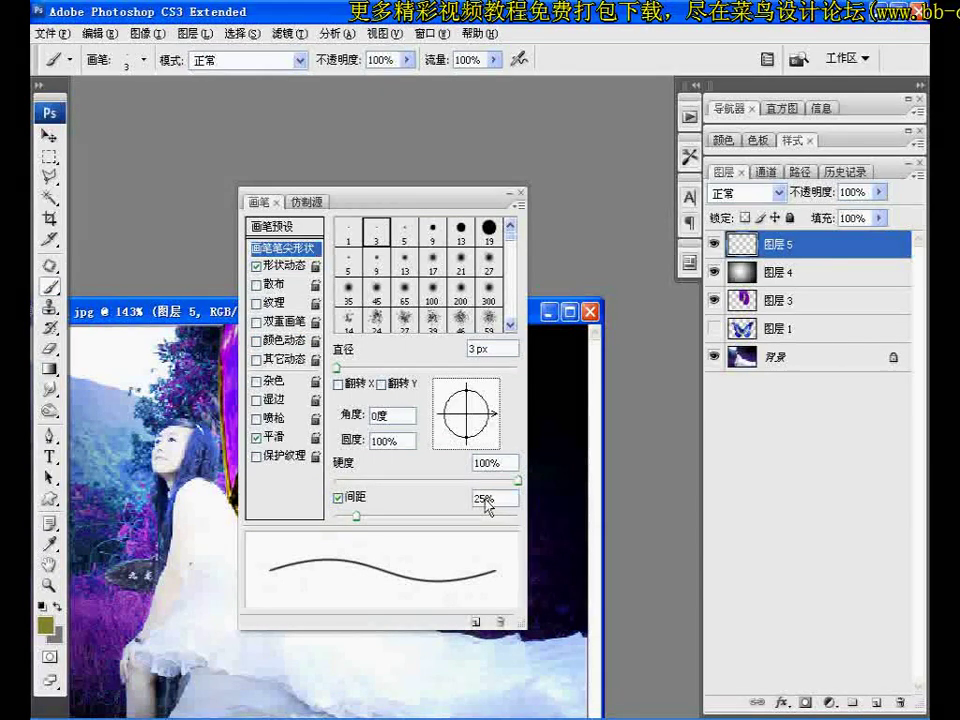
type("200")
key("Return")
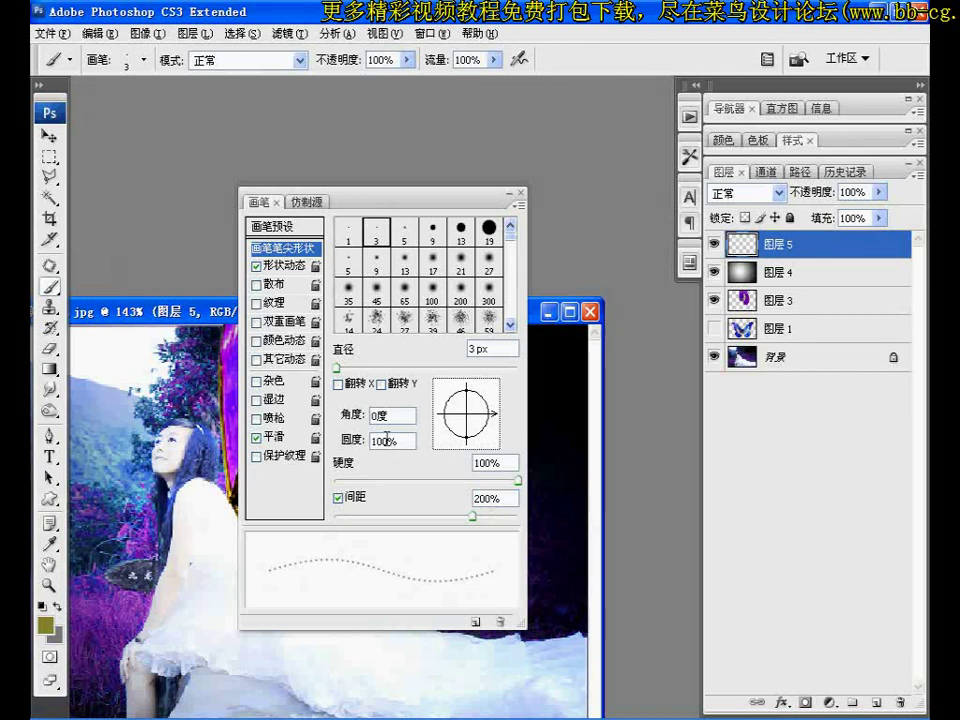
- Set shape dynamics size jitter to 18% and enable 1000% scatter
left_click(298, 266)
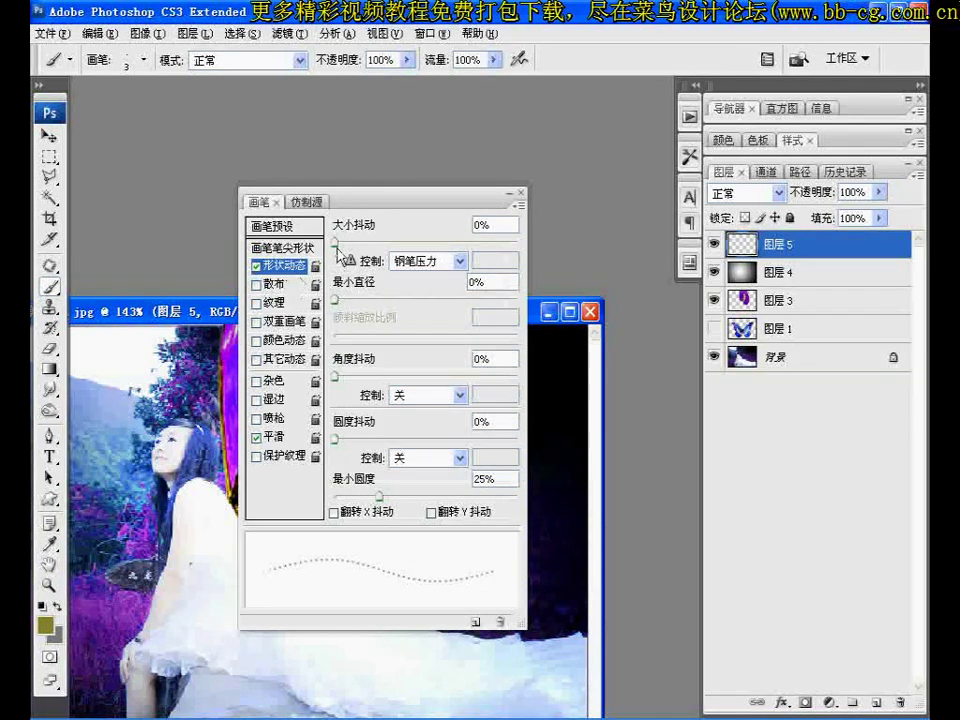
left_click_drag(335, 242, 367, 242)
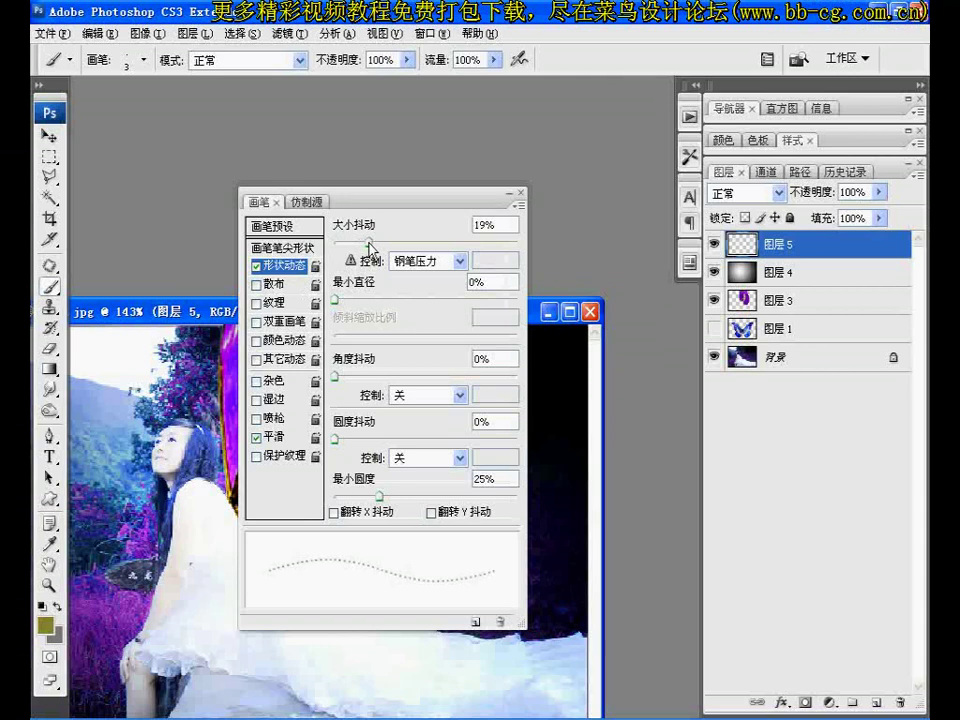
left_click_drag(367, 242, 366, 242)
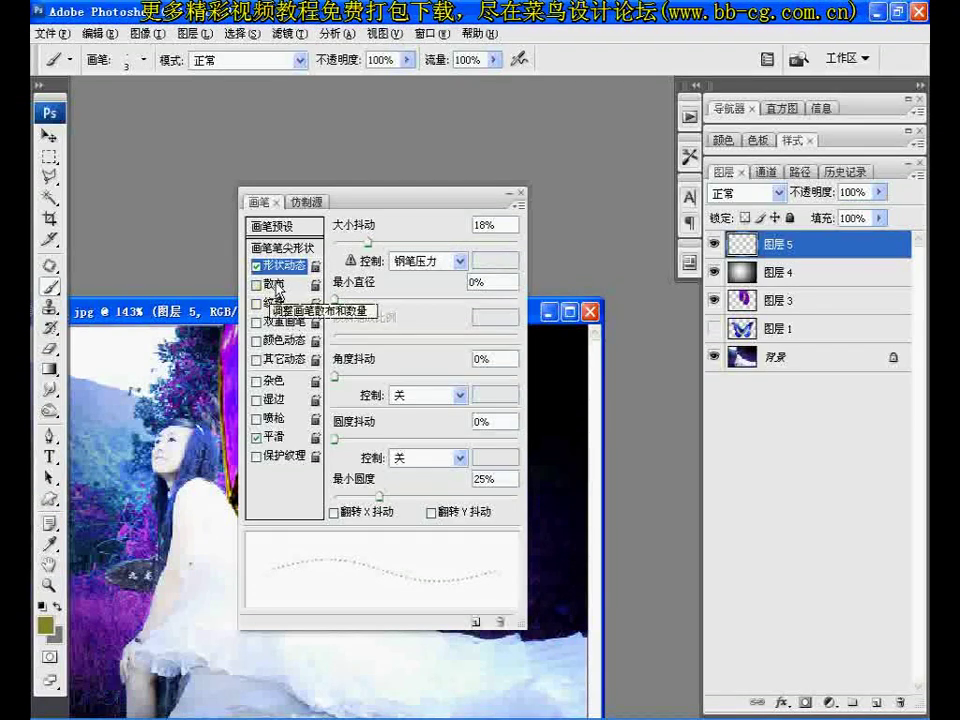
left_click(277, 290)
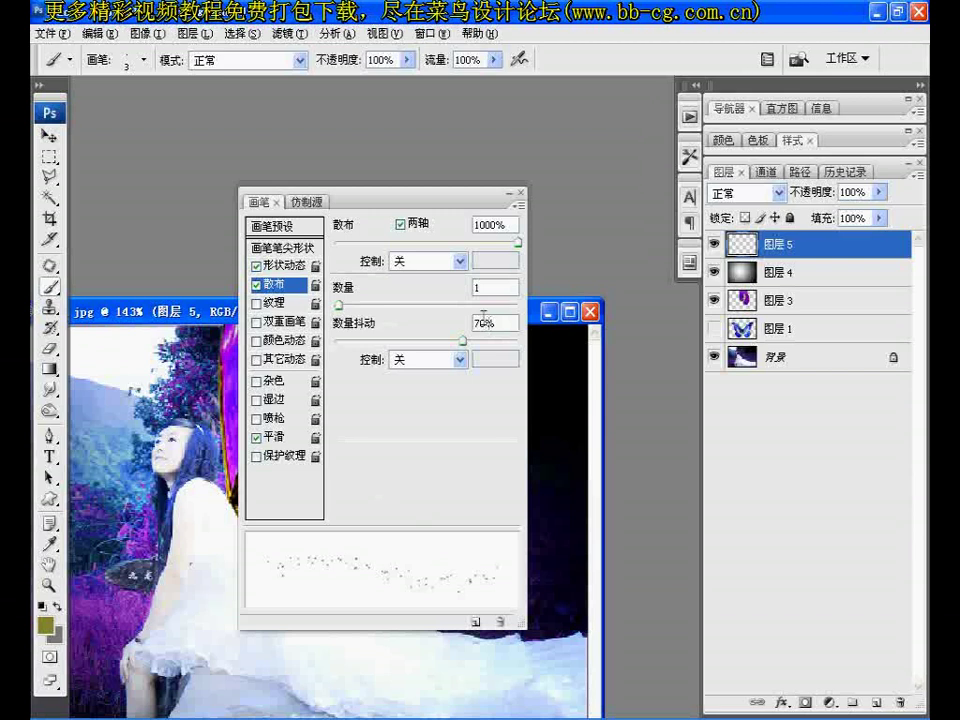
left_click(518, 194)
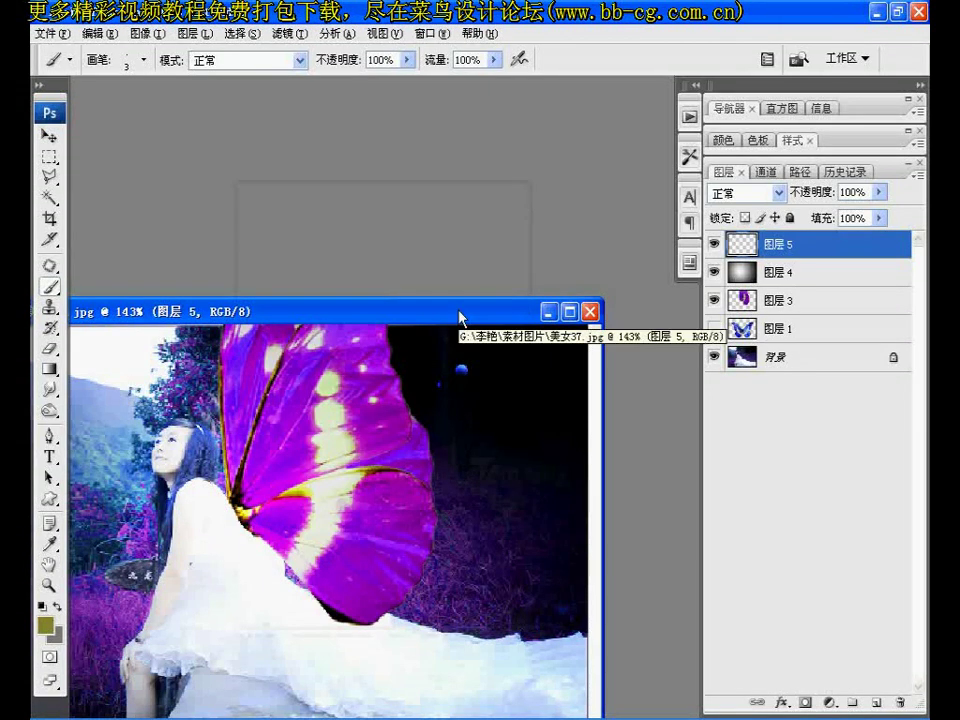
- Paint white sparkles on Layer 5 beside the wing, then add empty Layer 6
left_click_drag(320, 311, 406, 184)
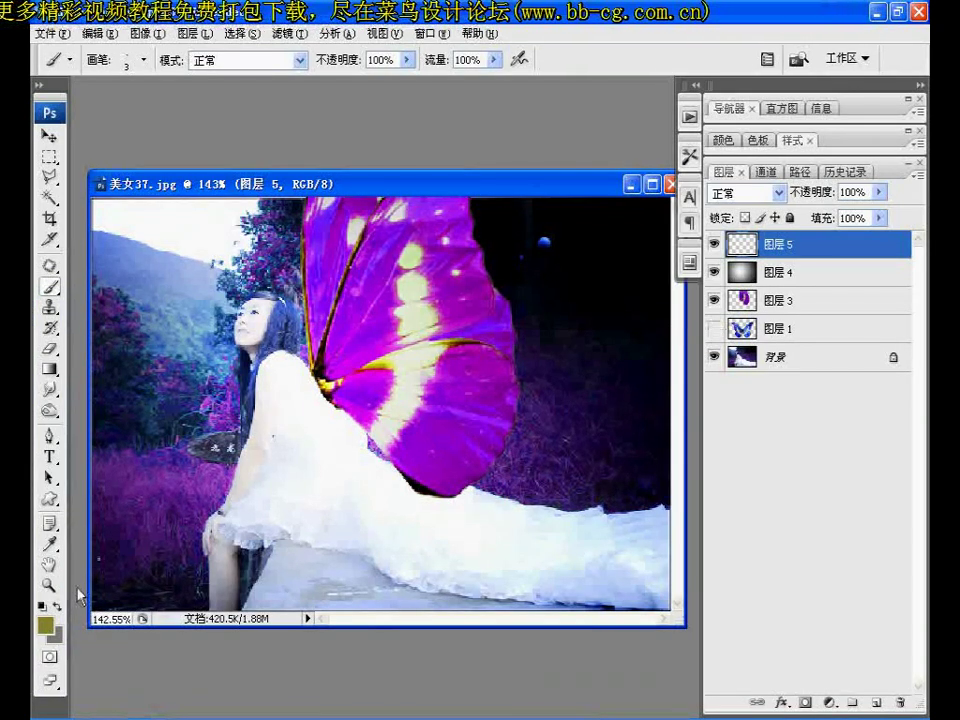
key("d")
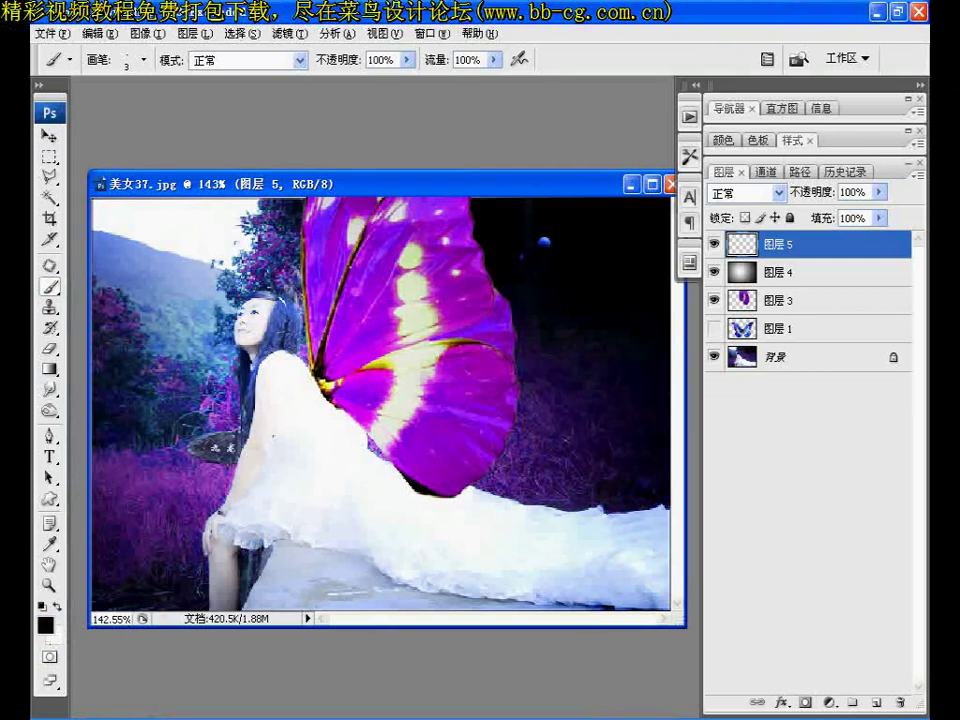
left_click(60, 607)
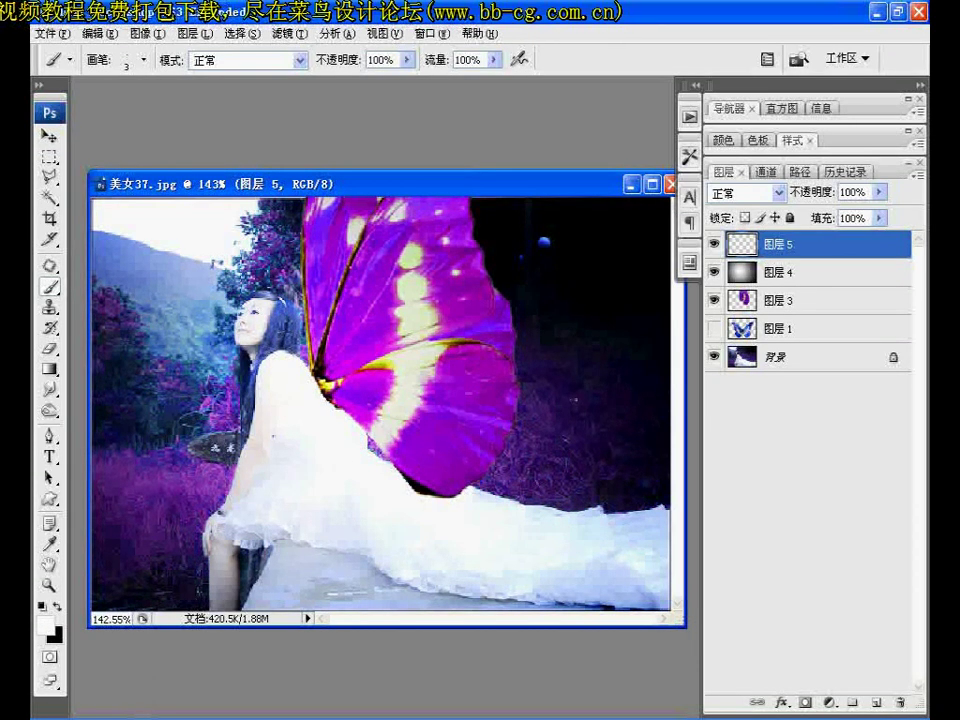
left_click_drag(594, 266, 588, 476)
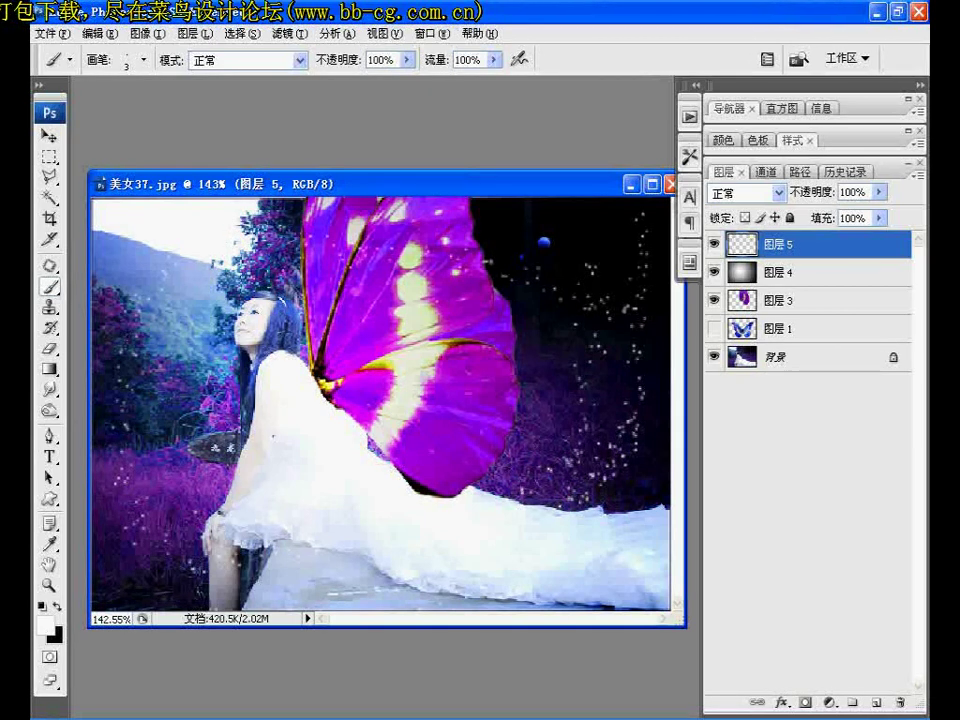
key("o")
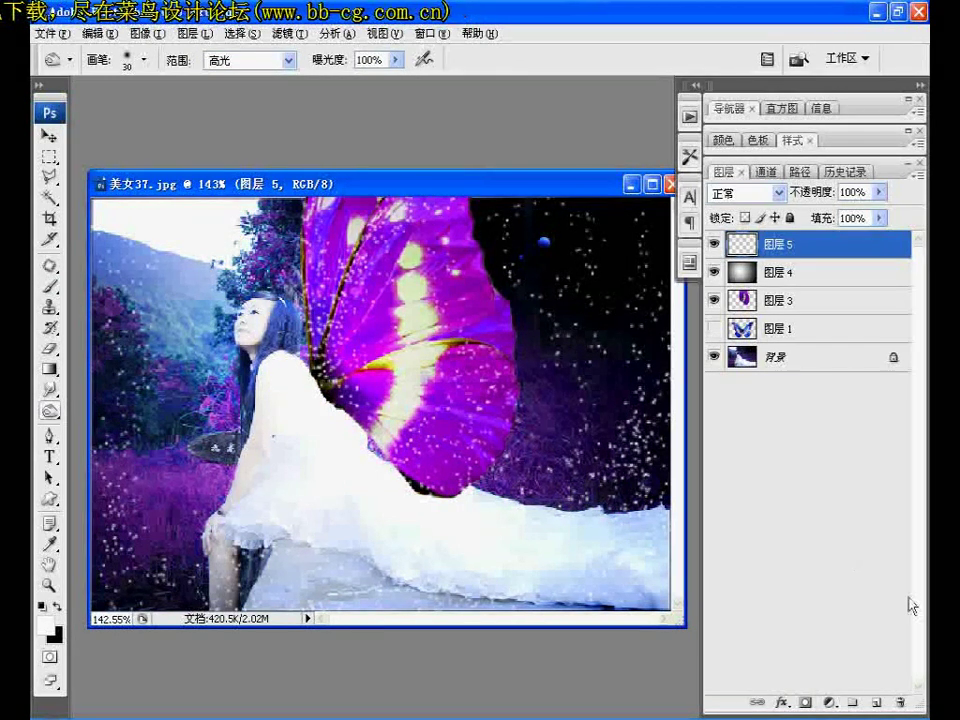
left_click(877, 703)
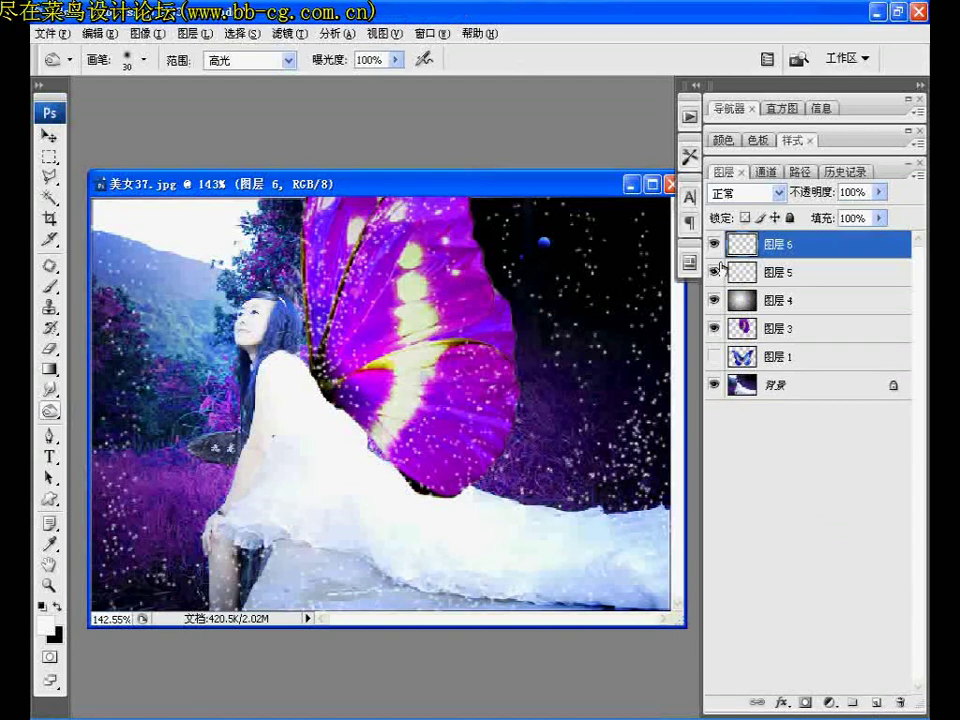
- Choose the butterfly-wing brush and shrink it to size 150
left_click(48, 281)
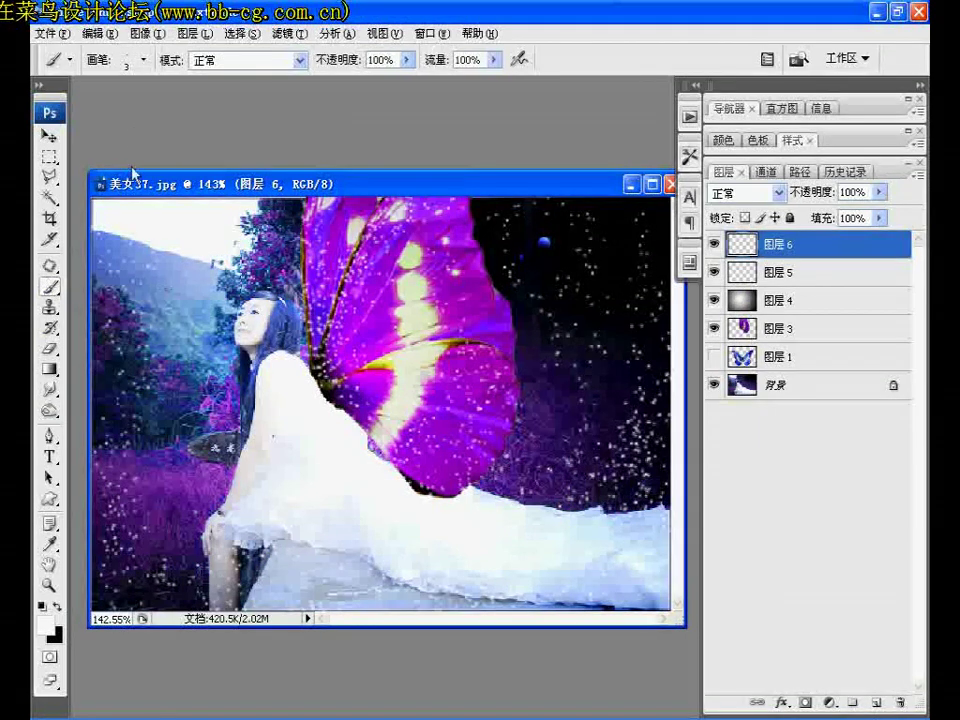
left_click(144, 60)
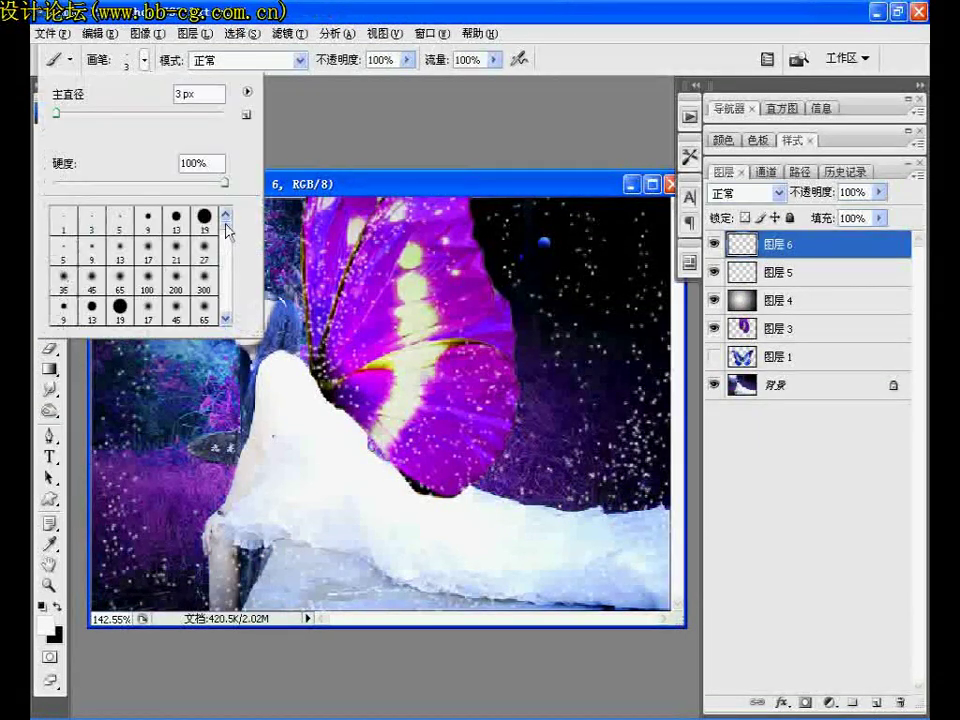
left_click(228, 235)
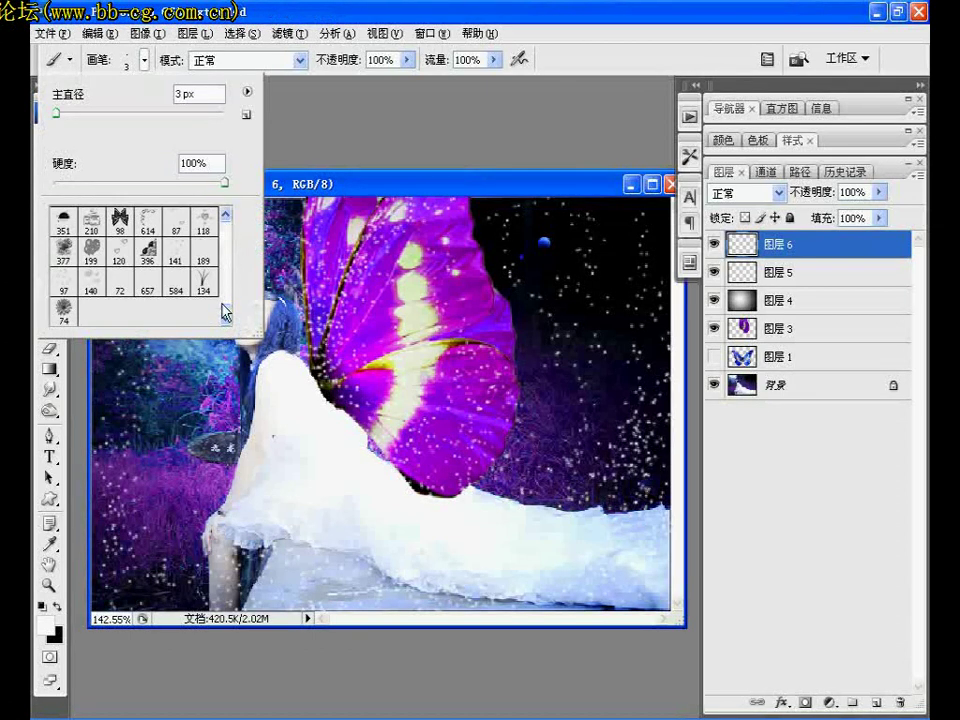
double_click(166, 228)
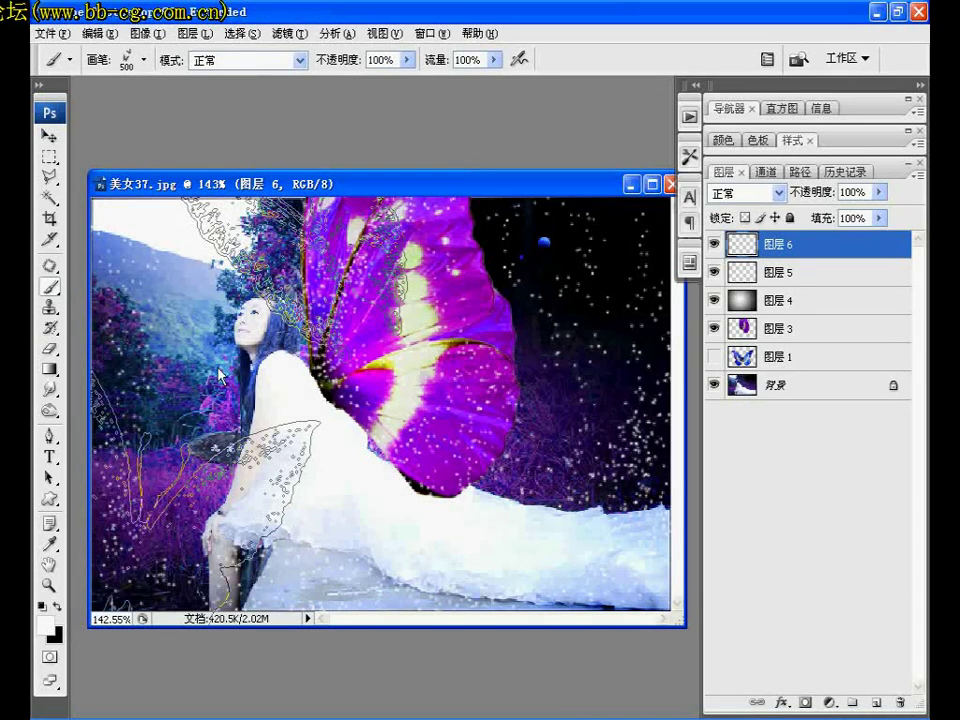
key("bracketleft")
key("bracketleft")
key("bracketleft")
key("bracketleft")
key("bracketleft")
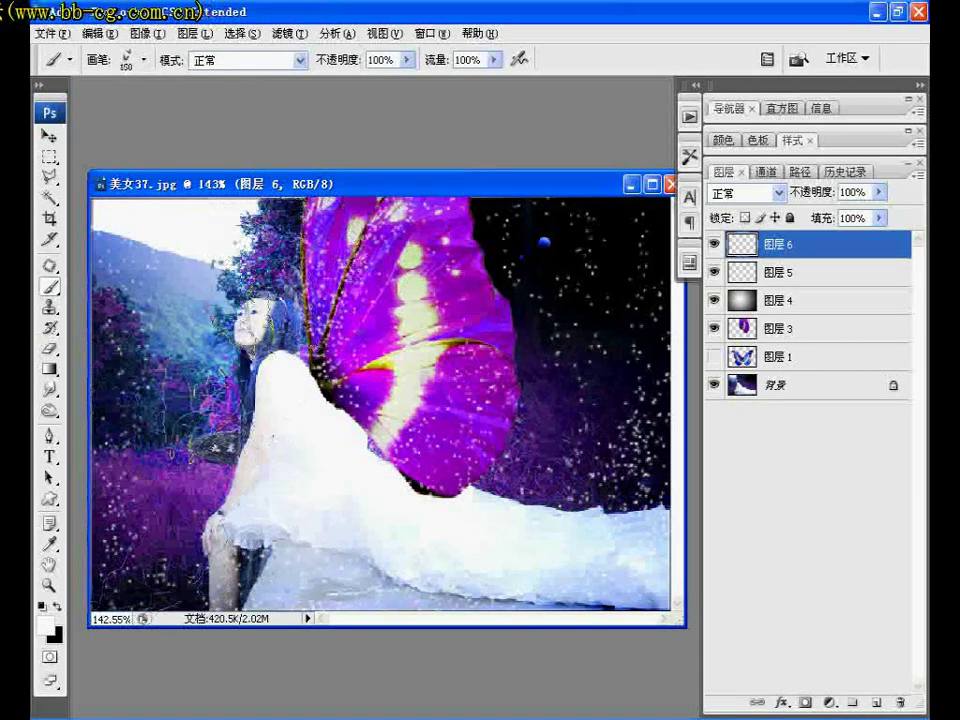
key("bracketleft")
key("bracketleft")
key("bracketleft")
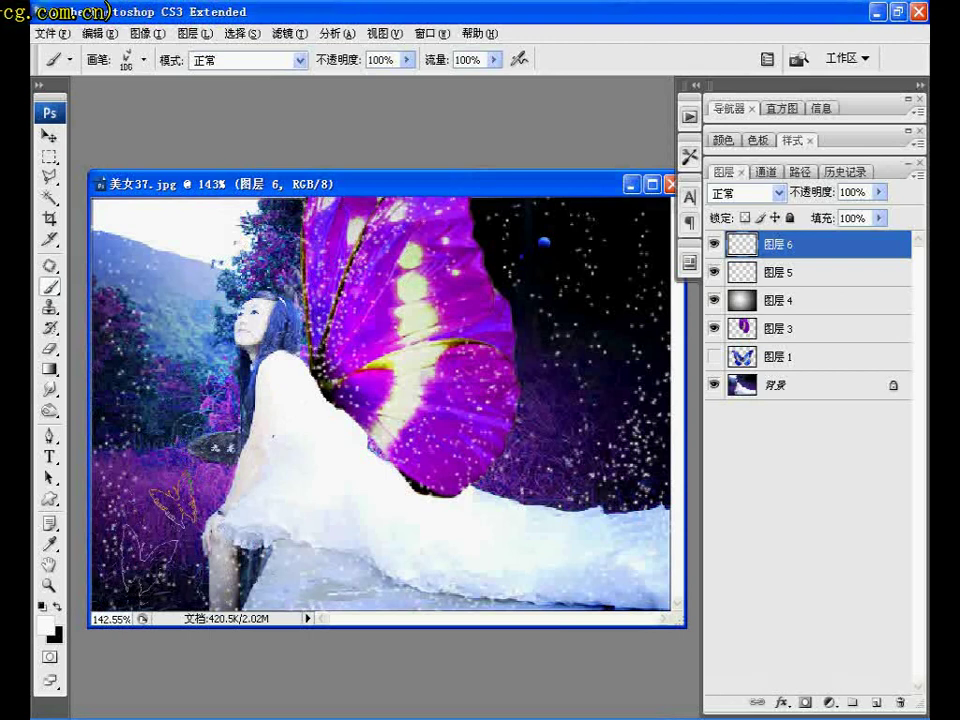
- Stamp two butterflies at the lower left, then shrink the brush to 35
left_click(175, 495)
left_click(145, 555)
key("bracketleft")
key("bracketleft")
key("bracketleft")
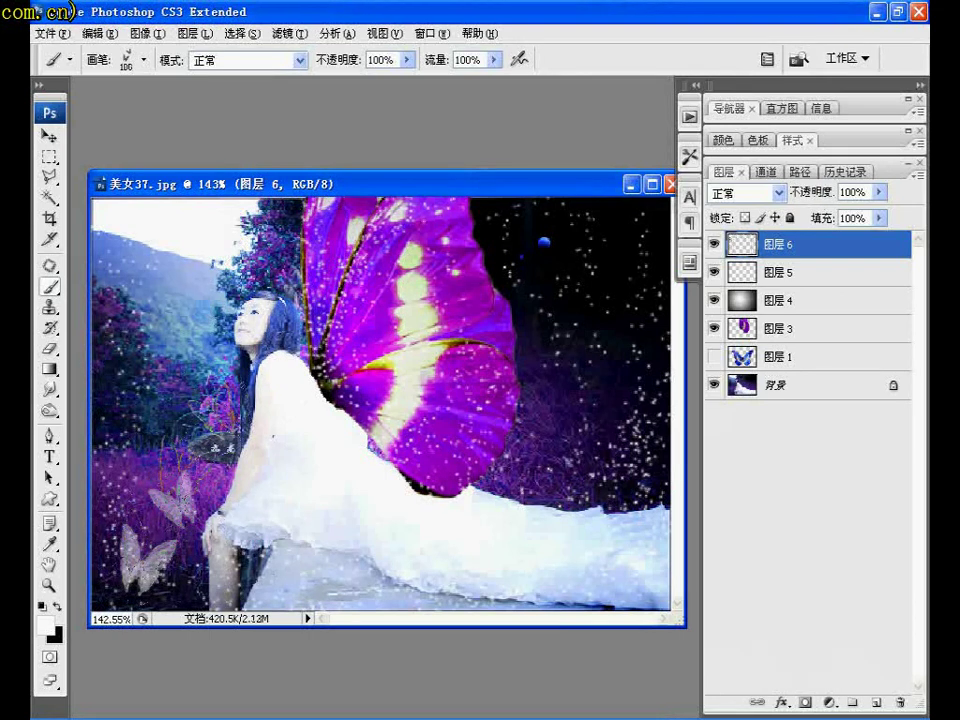
key("bracketleft")
key("bracketleft")
key("bracketleft")
key("bracketleft")
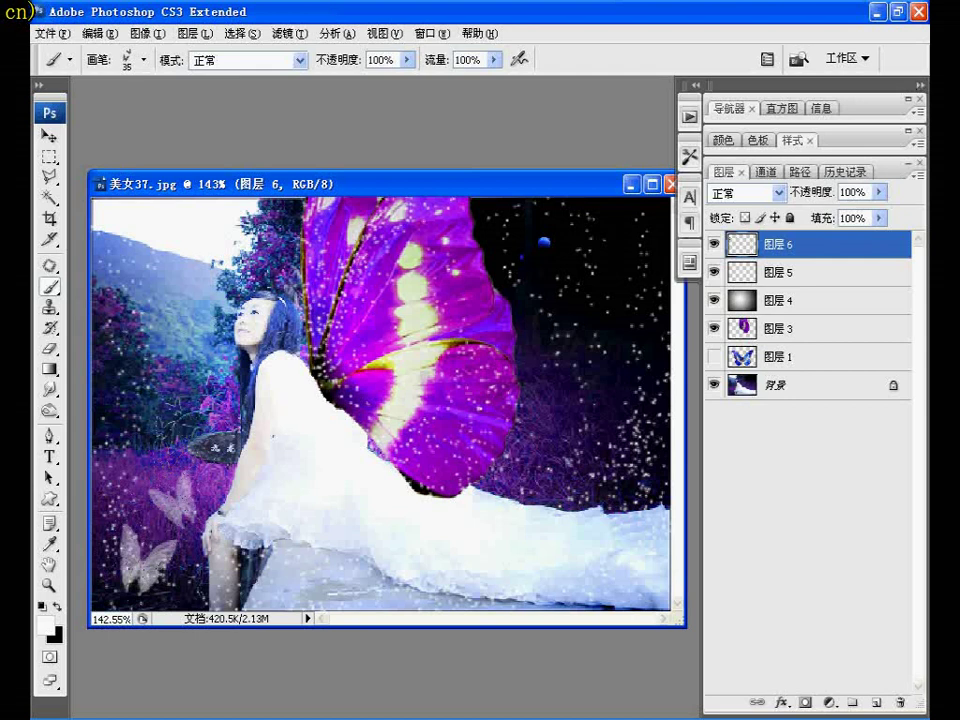
key("bracketleft")
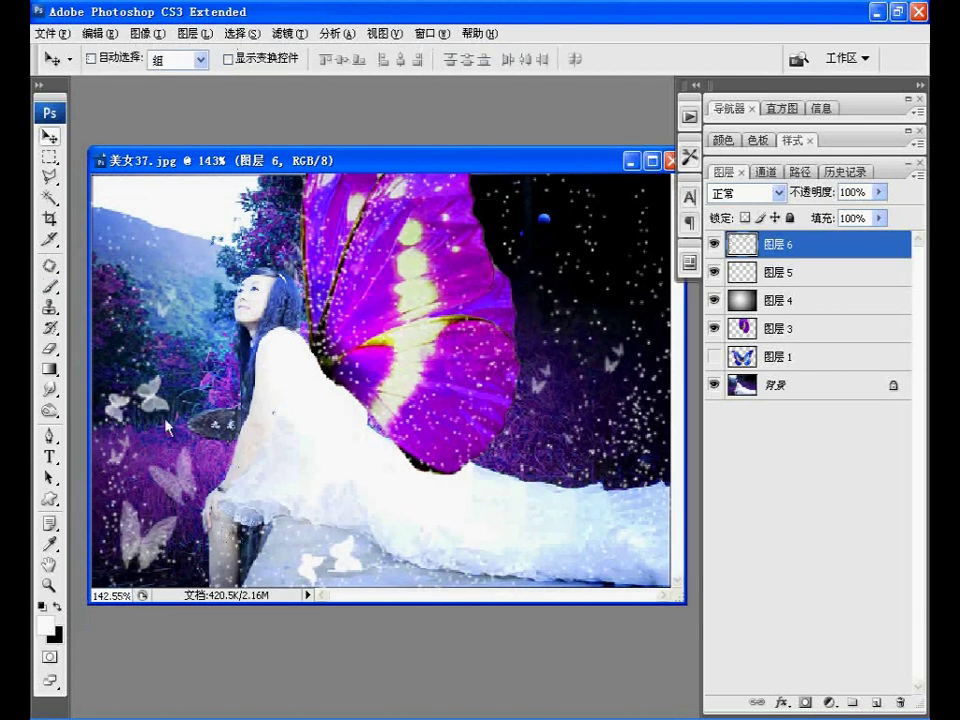
- Draw a text box right of the wing with 12 pt font size
left_click(52, 457)
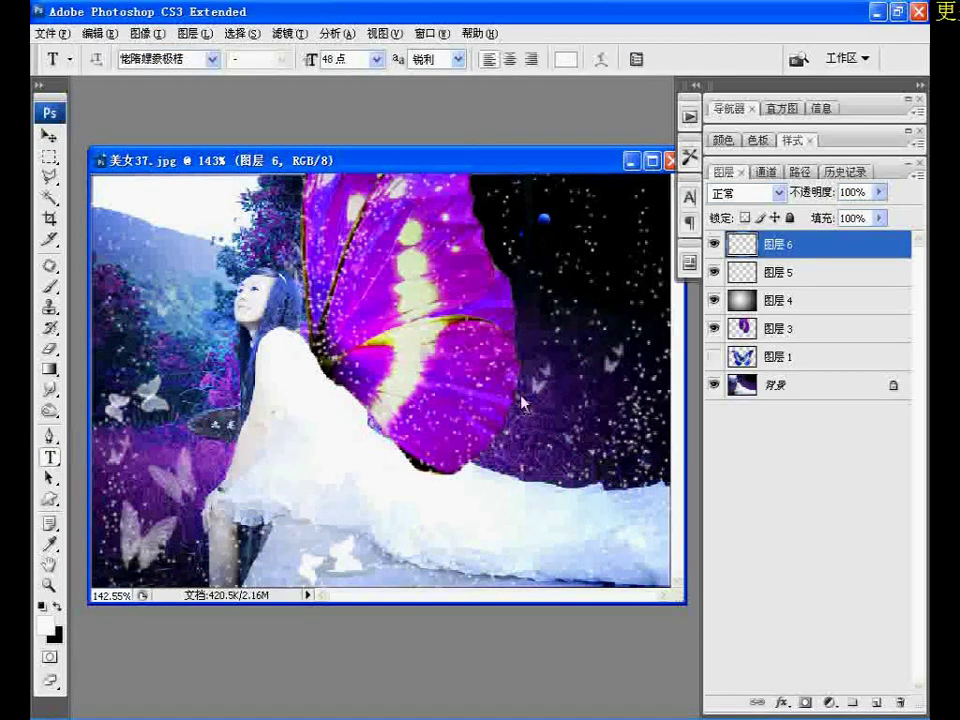
left_click_drag(520, 389, 566, 444)
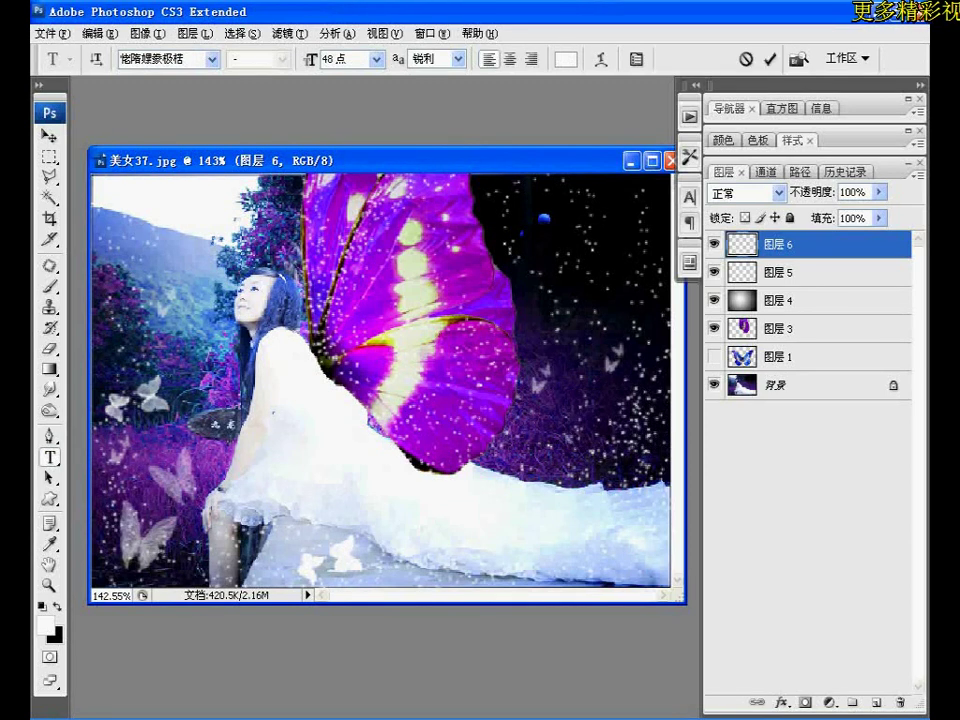
left_click_drag(664, 455, 513, 388)
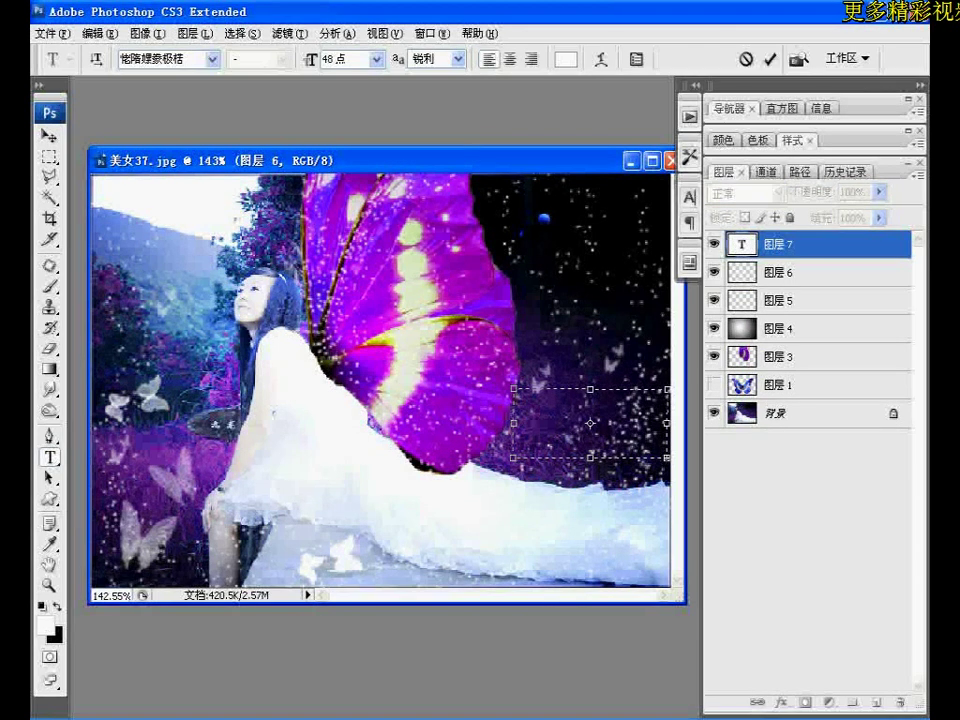
left_click(378, 61)
left_click(369, 198)
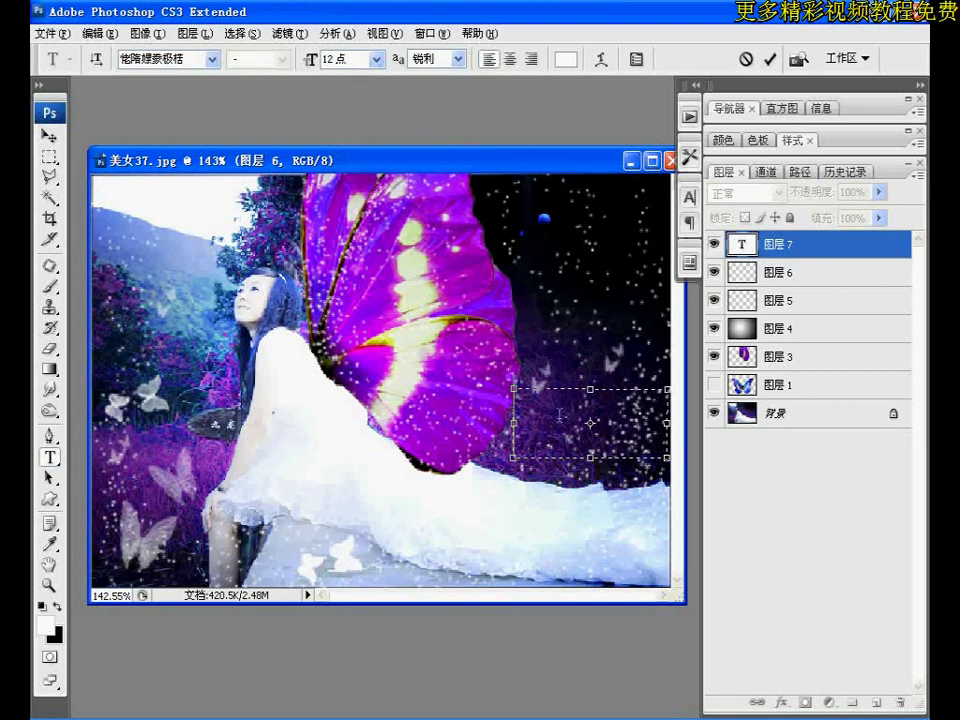
- Type 蝴蝶飞飞 into the text box using the Chinese IME
type("hud")
key("BackSpace")
key("BackSpace")
key("BackSpace")
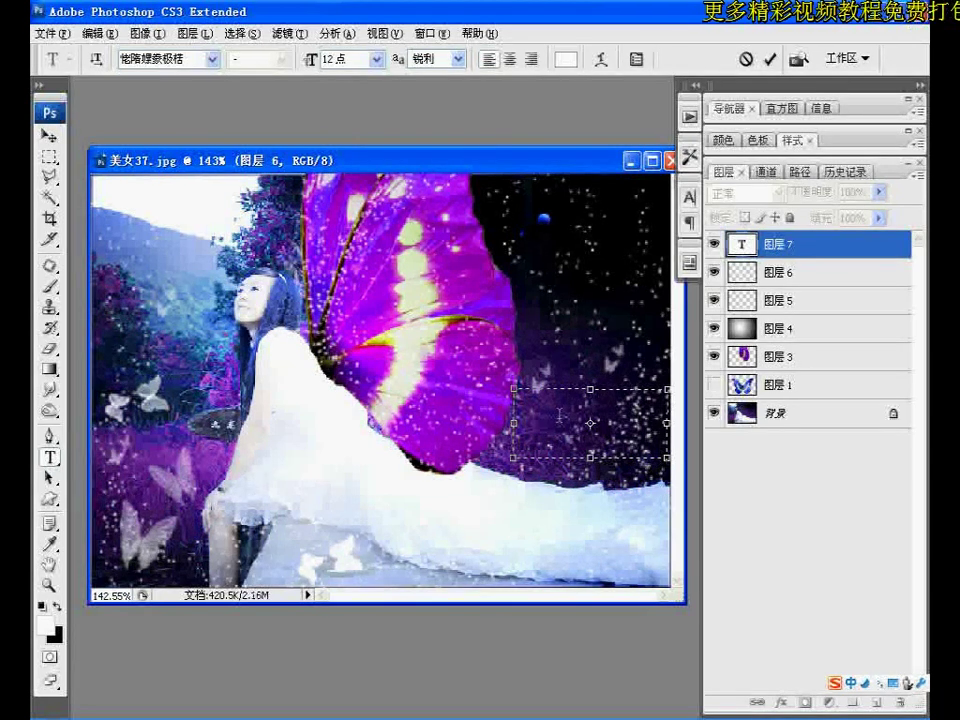
type("he'd")
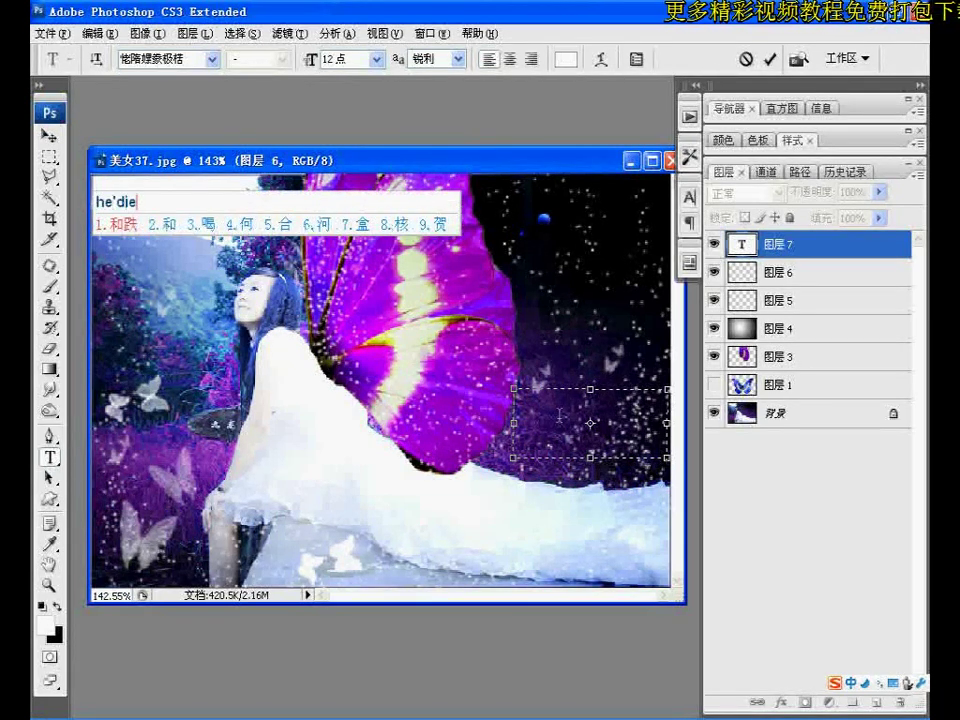
key("Escape")
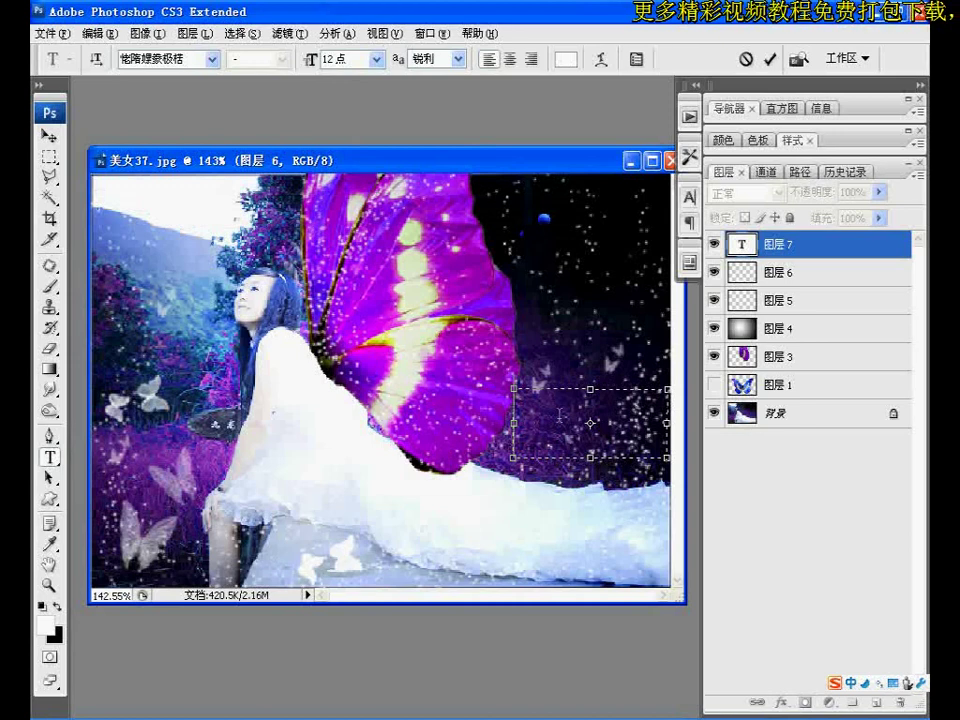
type("hudie")
key("space")
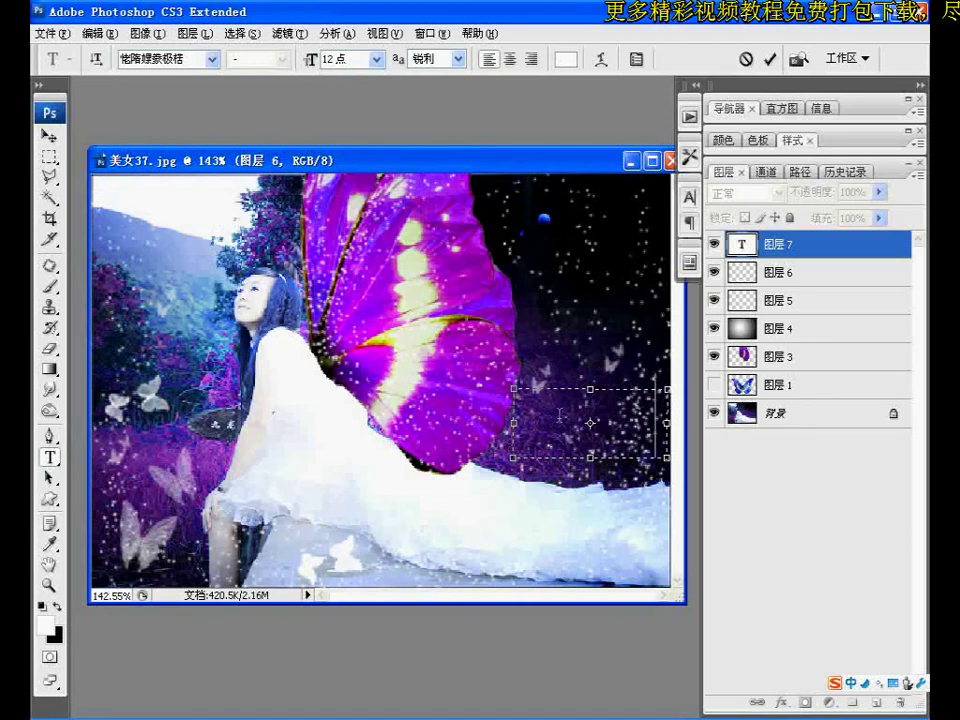
type("fei")
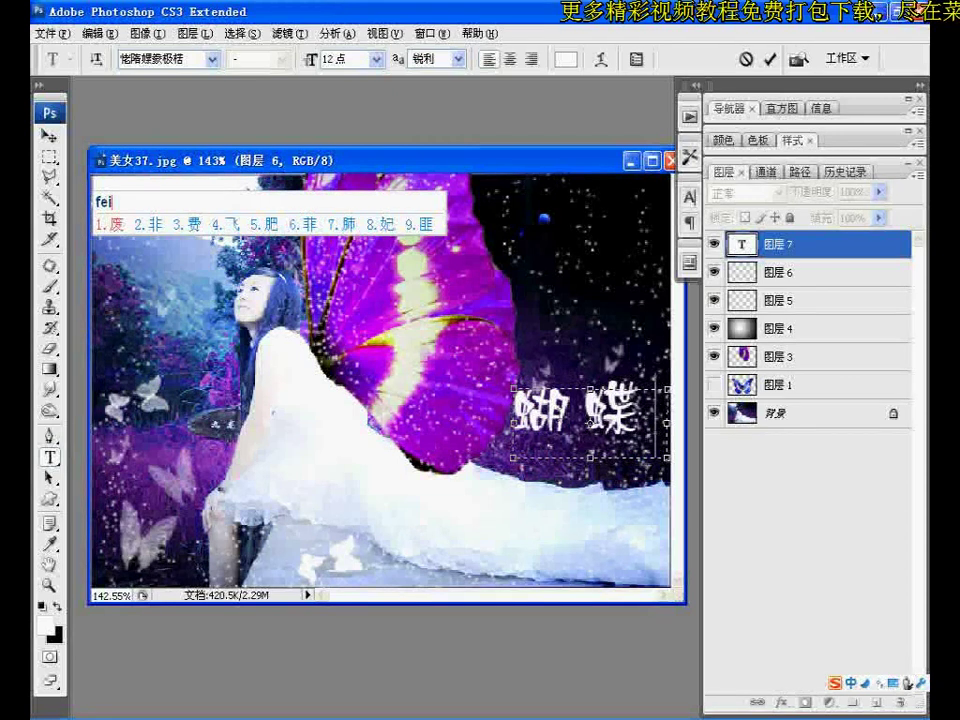
type("fei")
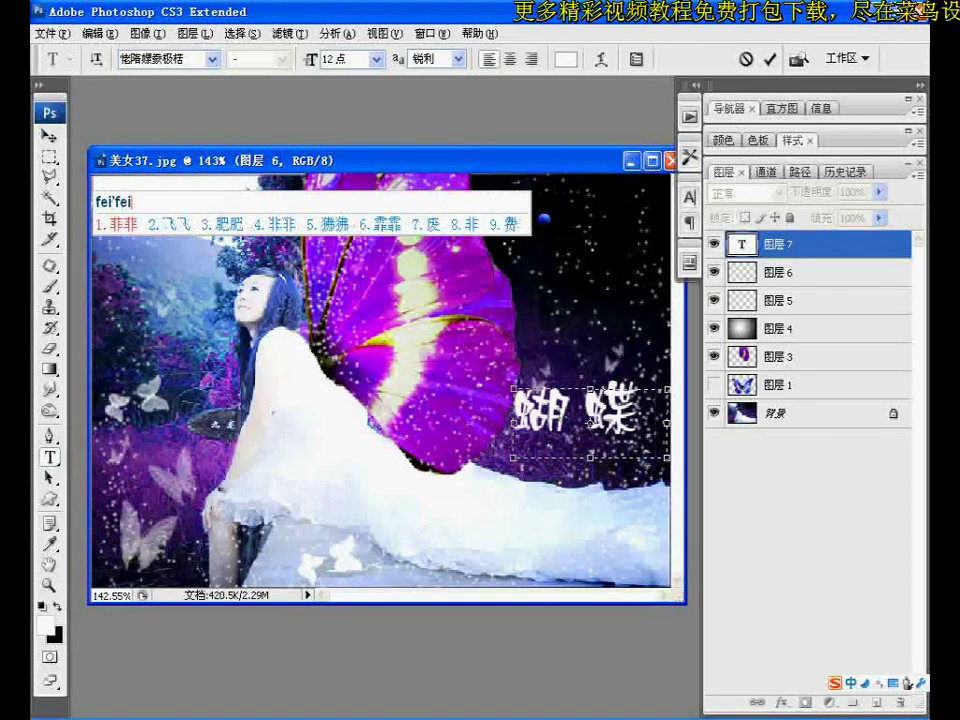
key("Escape")
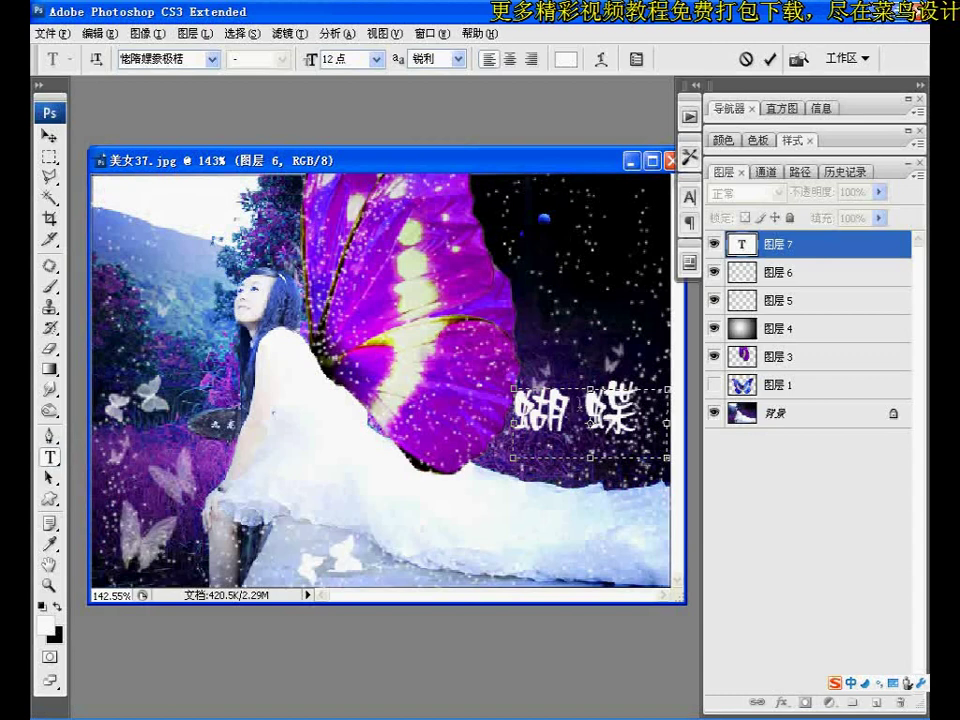
type("飞飞")
key("ctrl+a")
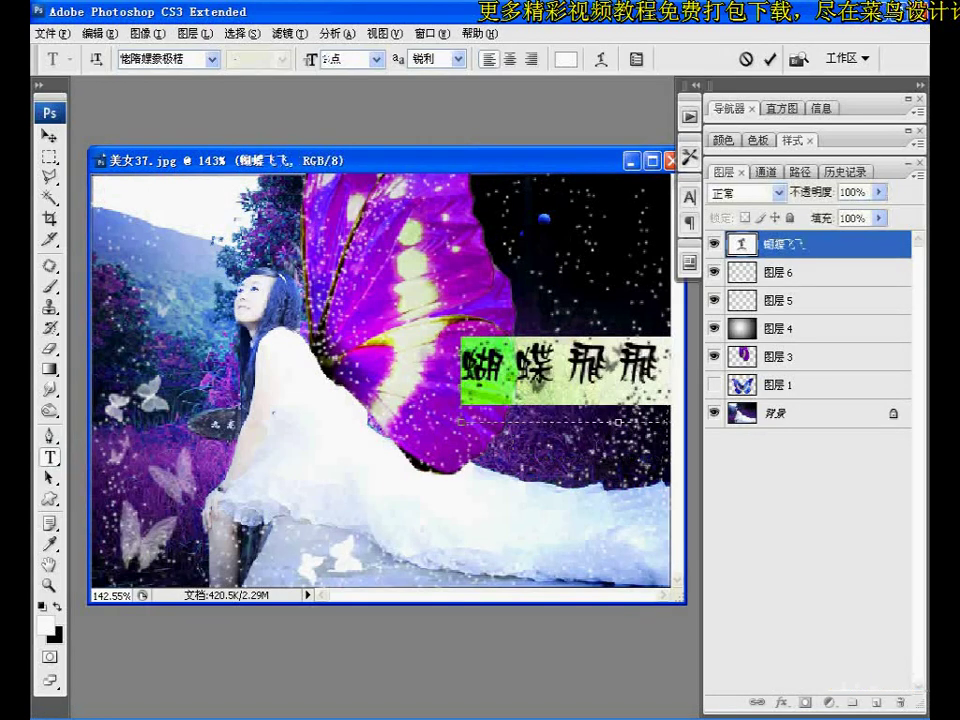
- Warp the 蝴蝶飞飞 text with the 增加 (Rise) style at +65 bend
left_click(602, 63)
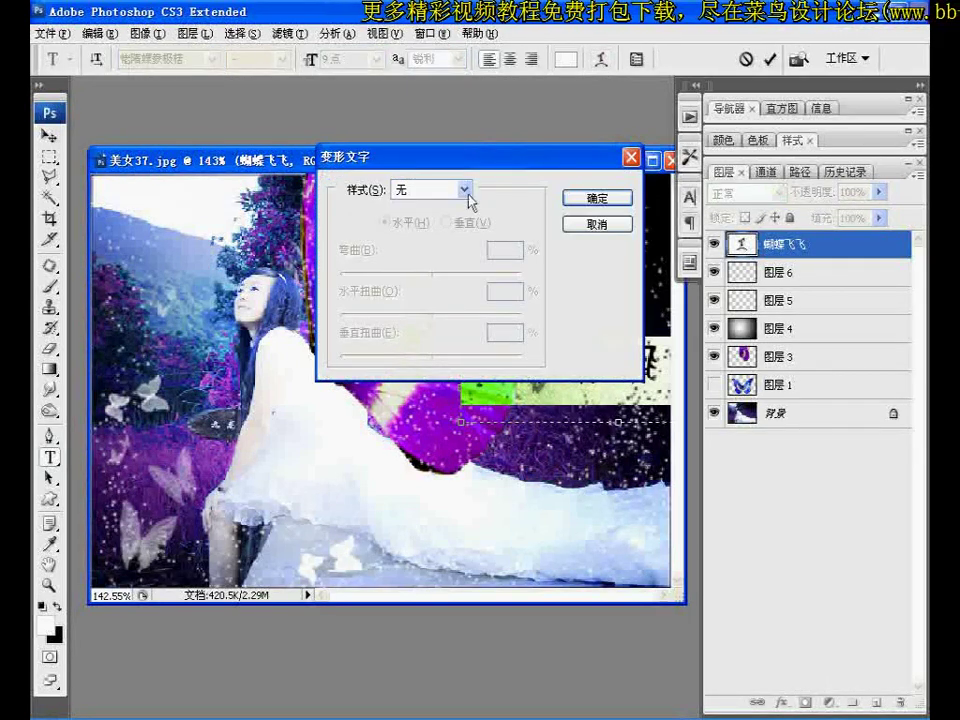
left_click(466, 190)
left_click(466, 190)
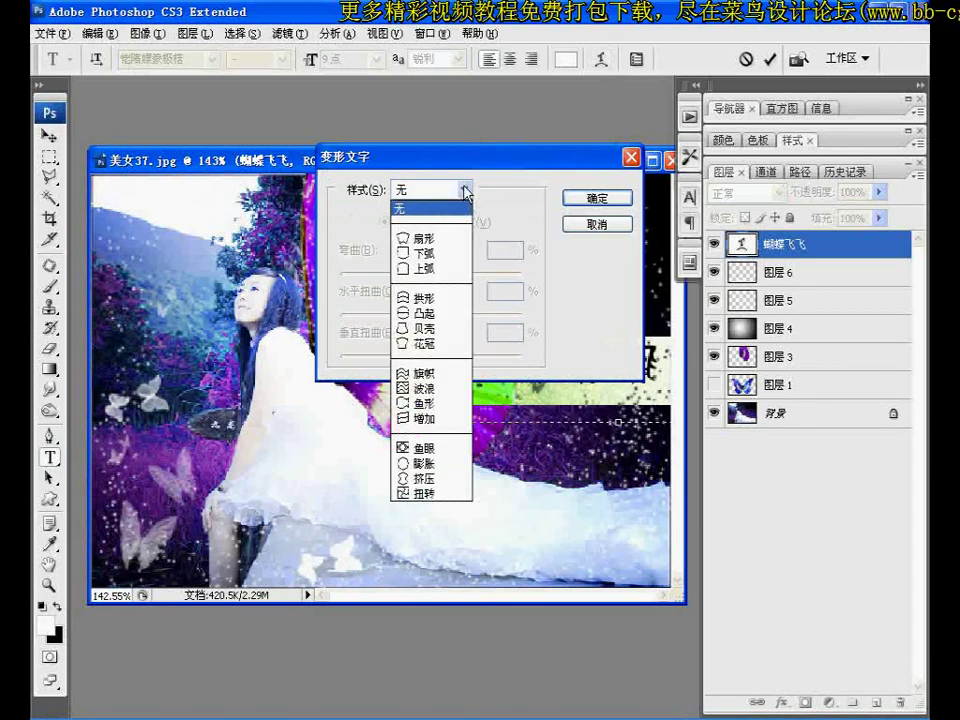
left_click(442, 420)
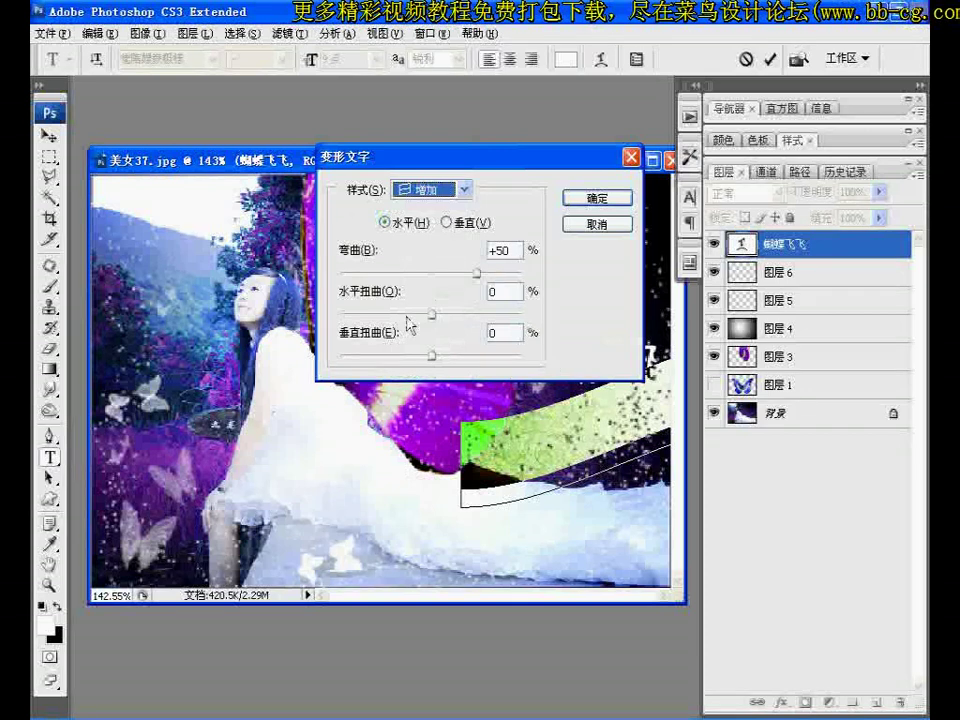
left_click_drag(477, 272, 492, 274)
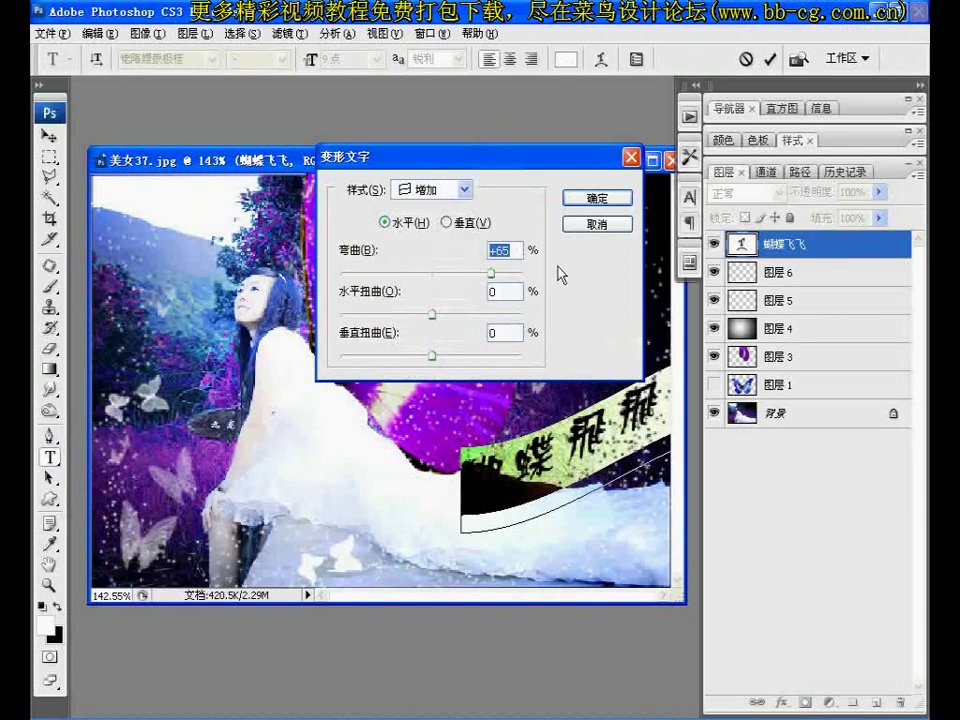
left_click(590, 199)
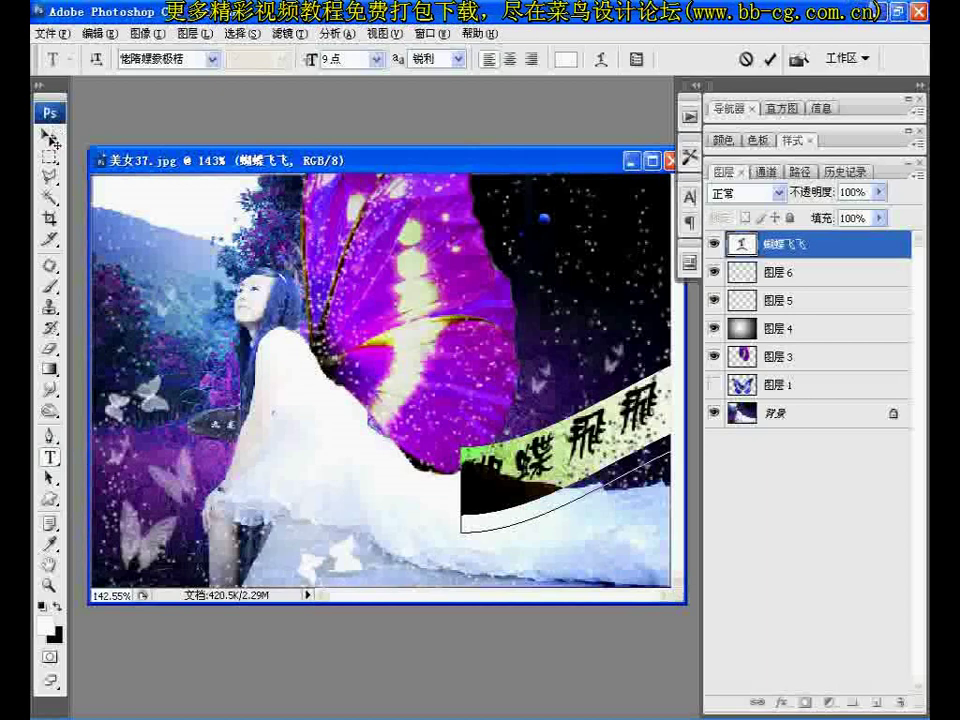
- Commit the warped 蝴蝶飞飞 text, drag it up beside the wing, then make 图层 6 active
left_click(50, 133)
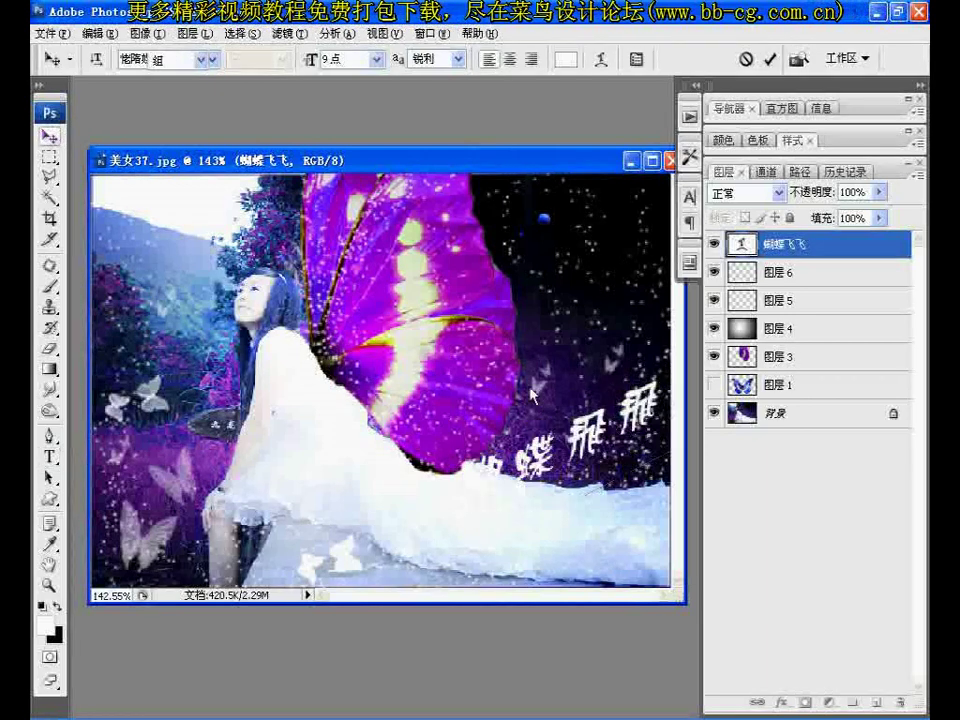
left_click_drag(400, 340, 396, 292)
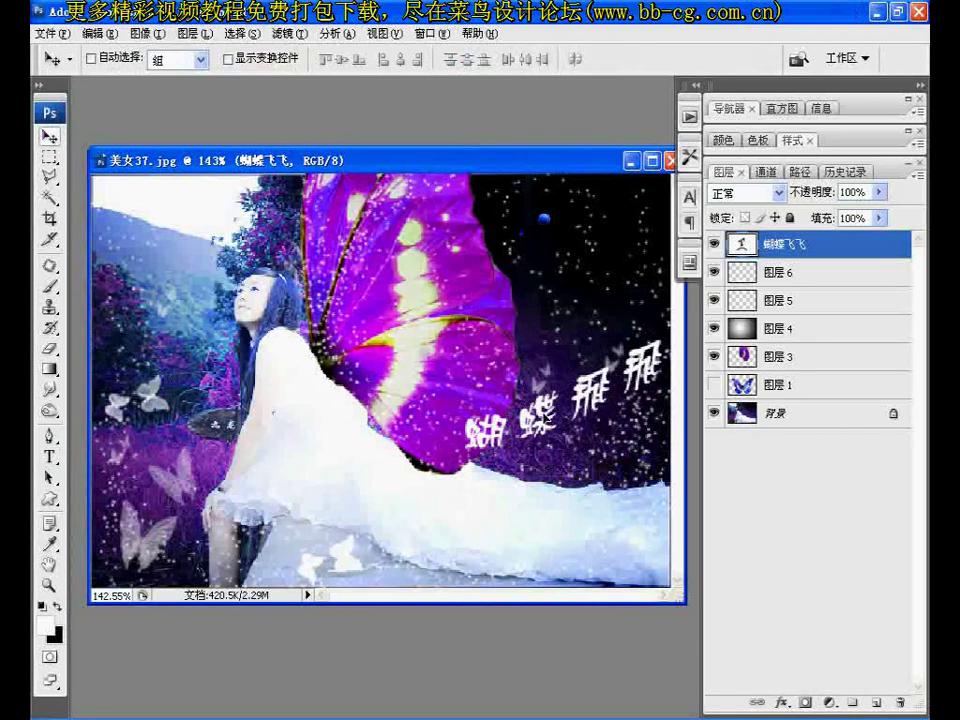
key("alt+bracketleft")
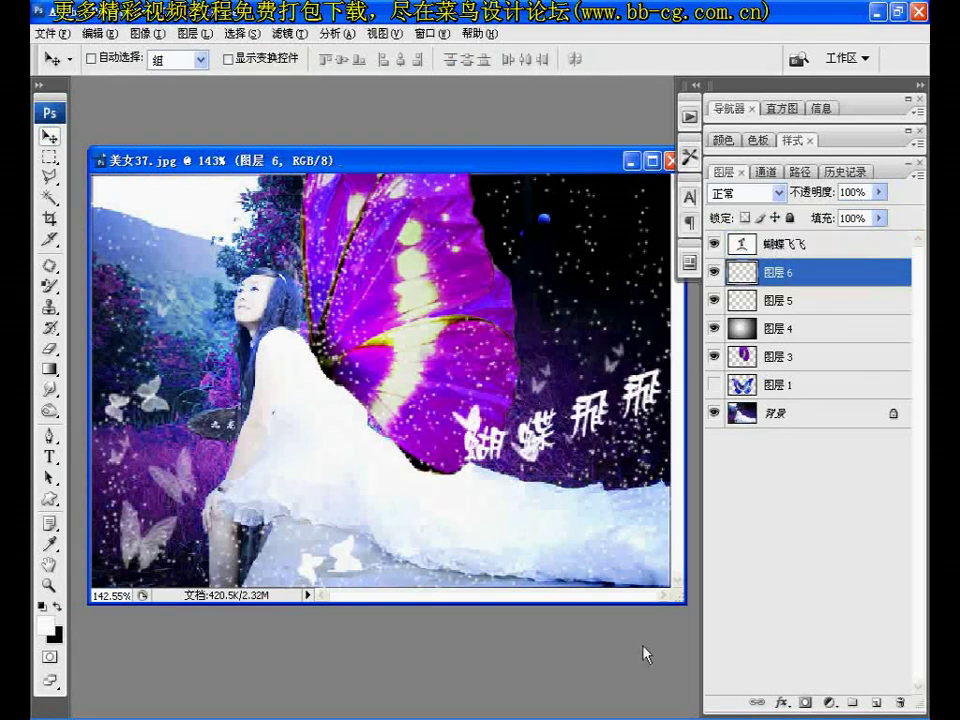